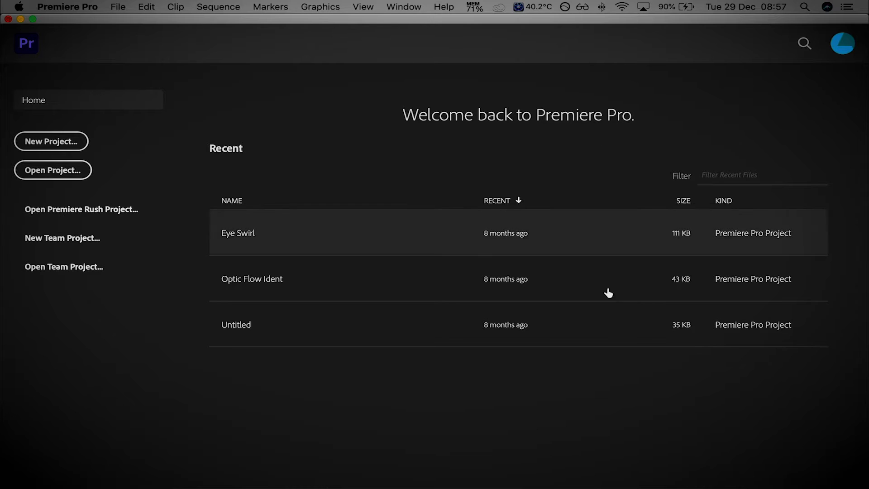
Start a new project and name it "Premiere Tutorial" followed by the author's title and surname
left_click(54, 144)
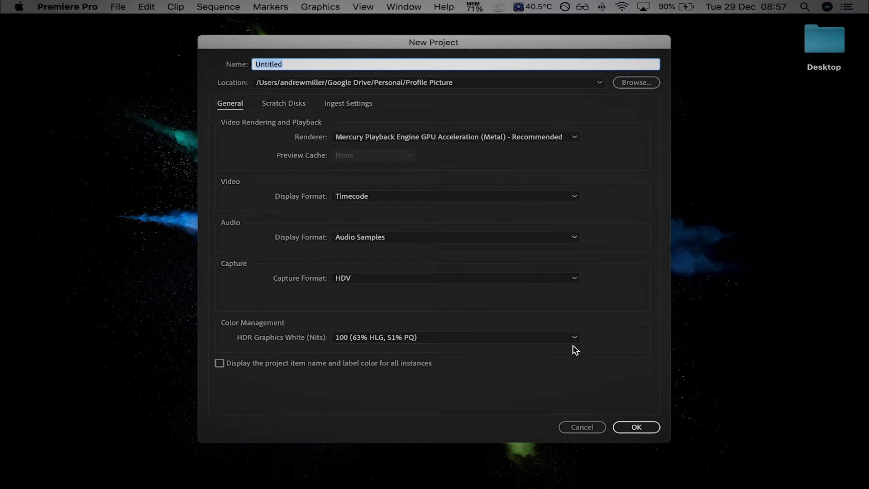
left_click(293, 66)
left_click_drag(299, 65, 238, 60)
type("Premiere Tutoria")
key("BackSpace")
key("BackSpace")
type("ial")
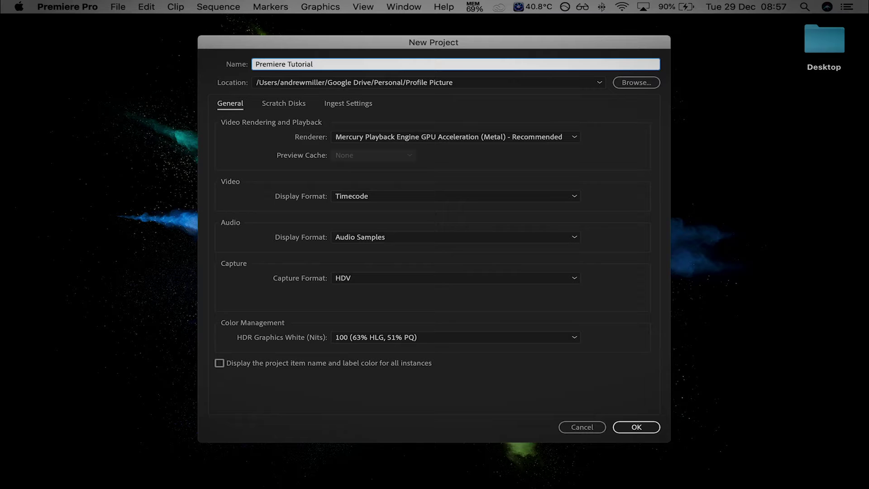
type("Mr Miller")
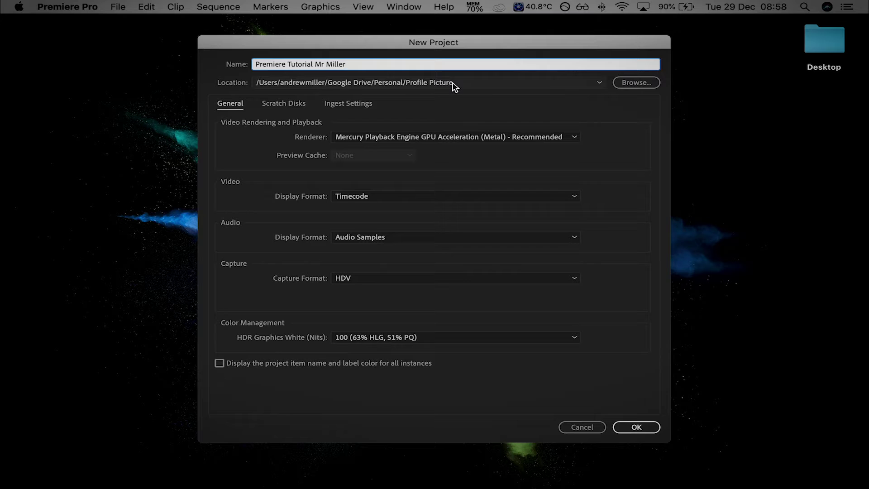
Create a Desktop folder named "Premiere Tutorial" plus the author's title and surname, and set it as the project location
left_click(642, 86)
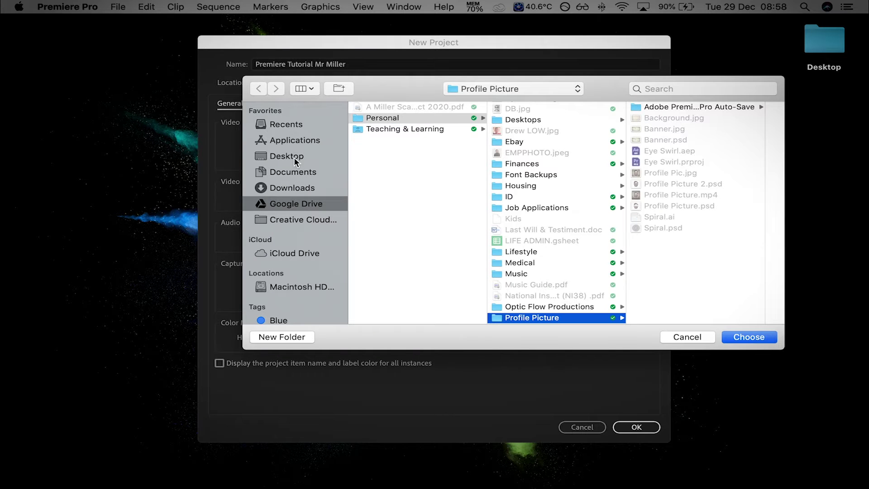
left_click(293, 156)
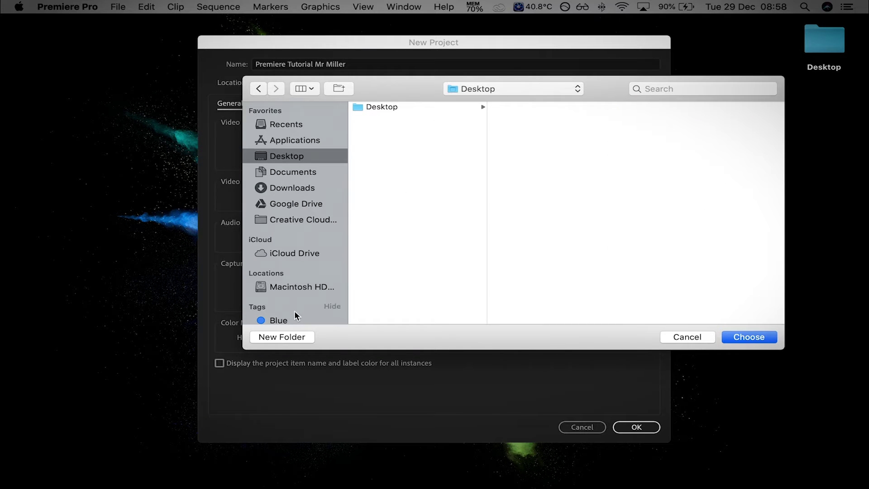
left_click(292, 336)
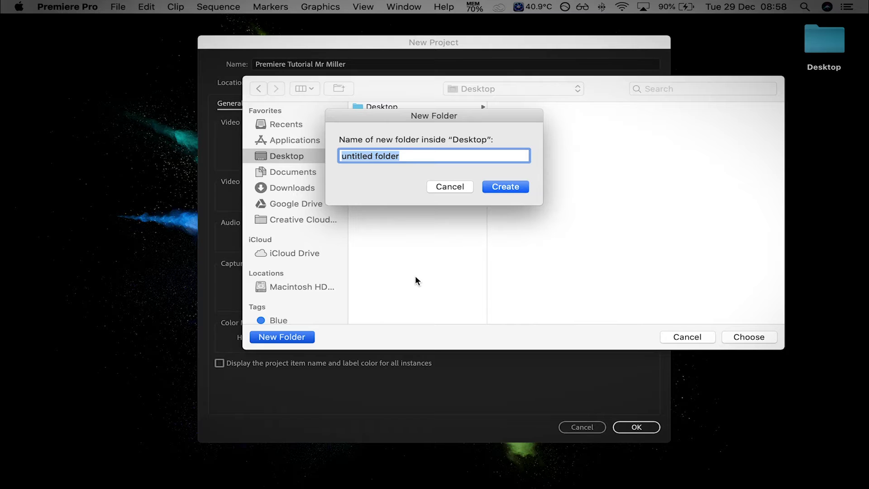
type("Premiere Tu")
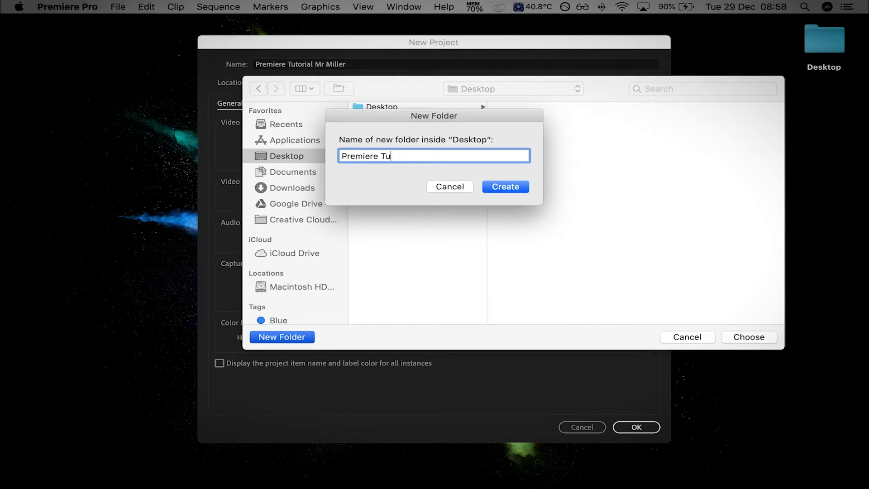
type("torial Mr Miller")
left_click(509, 186)
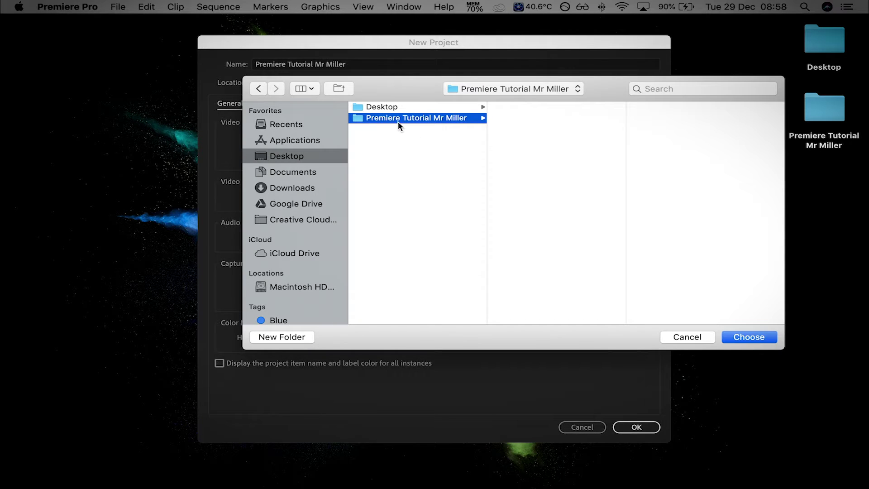
left_click(762, 338)
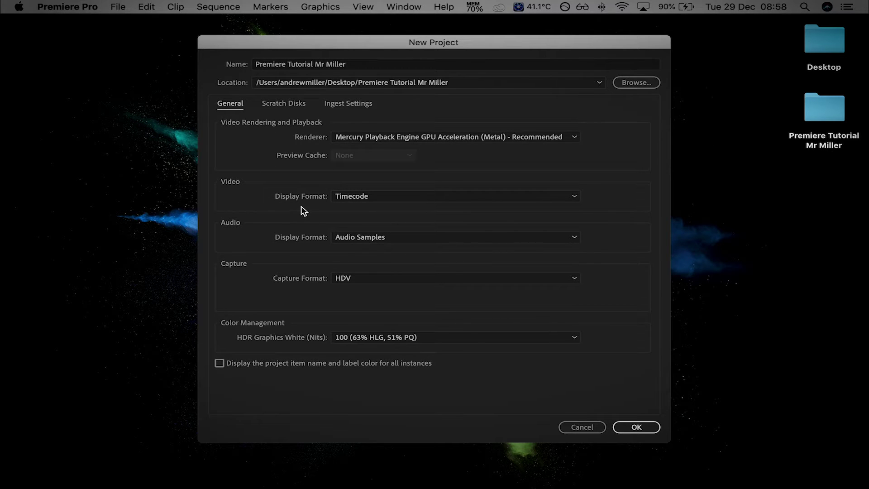
Review the General and Scratch Disks settings, keeping every scratch disk as Same as Project, and create the project
left_click(297, 103)
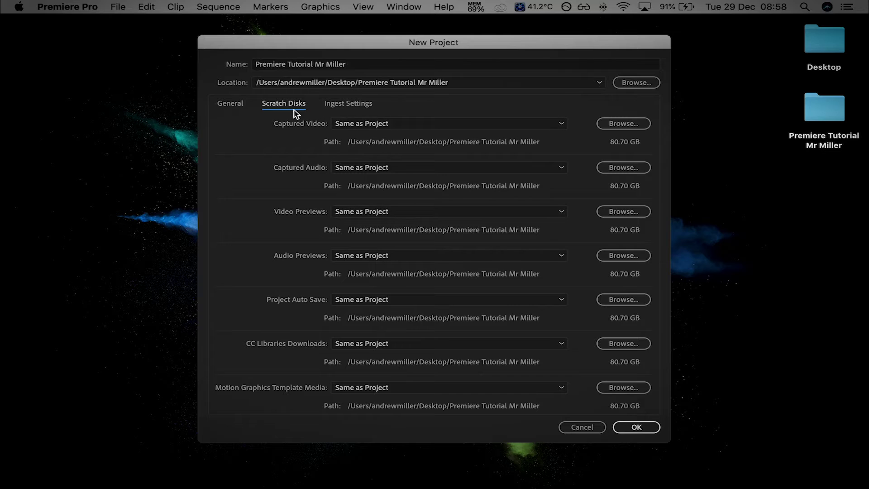
left_click(233, 104)
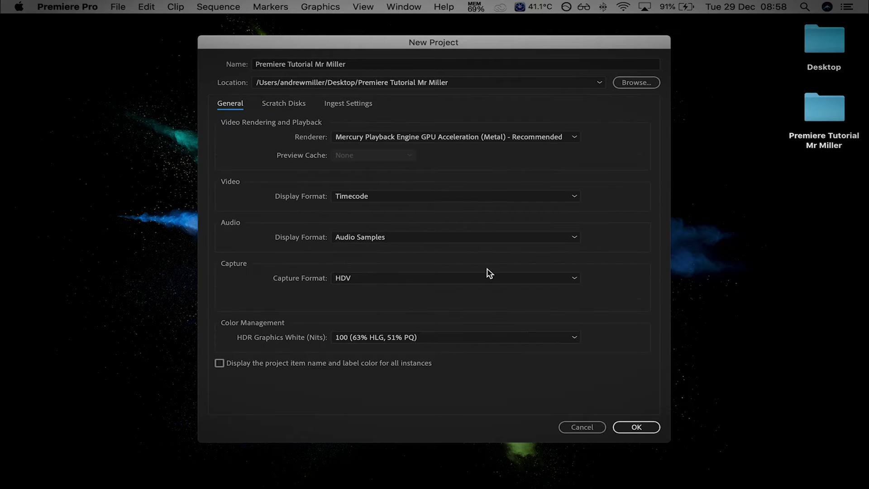
left_click(644, 432)
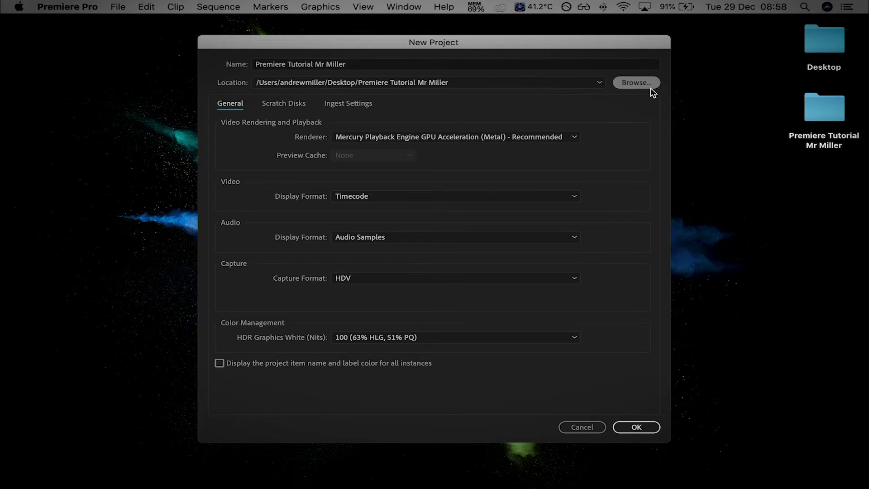
left_click(267, 107)
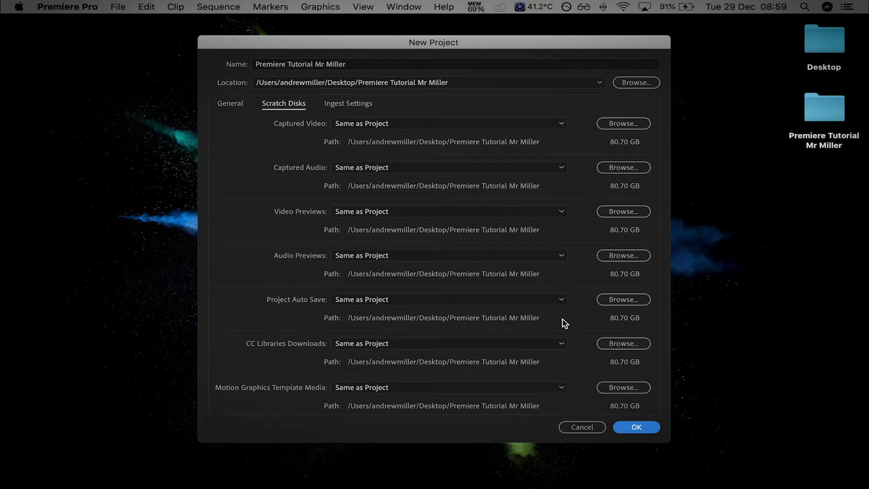
key("Return")
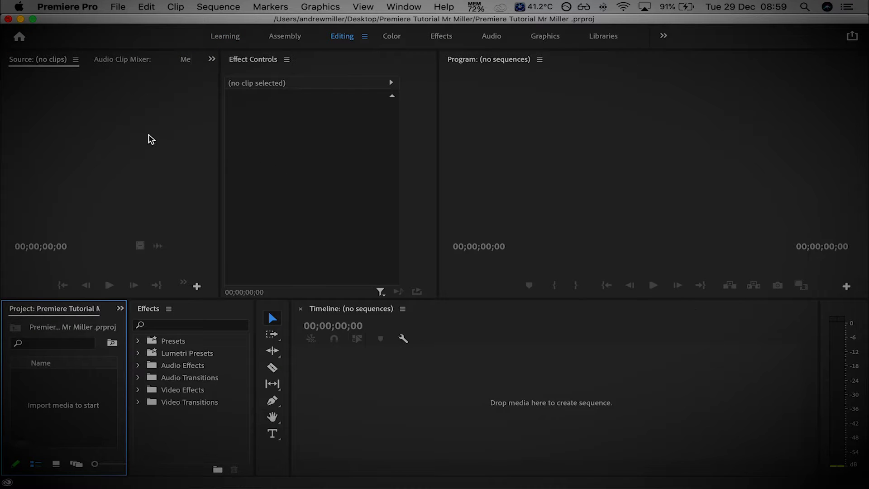
Reset the Editing workspace to its saved layout
left_click(420, 8)
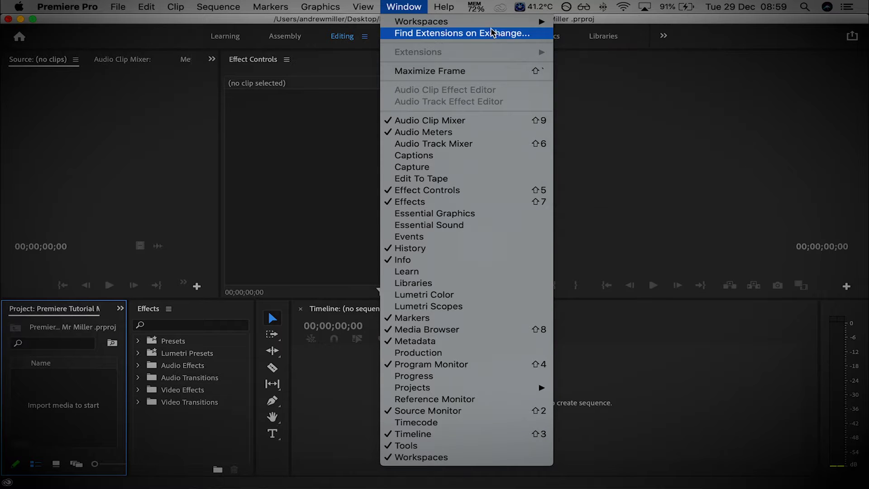
left_click(408, 7)
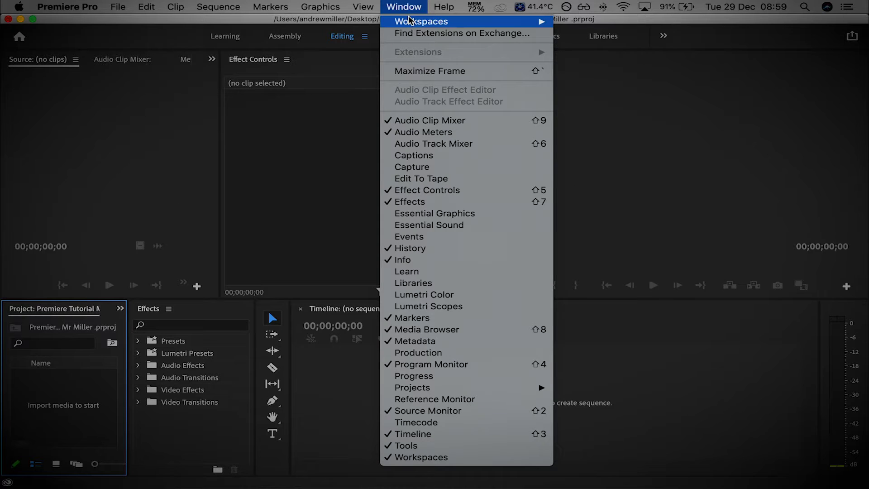
mouse_move(409, 20)
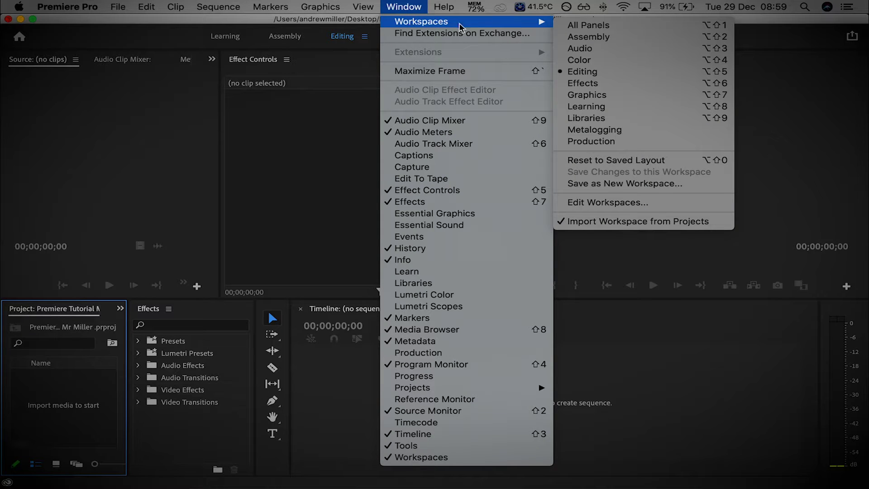
left_click(605, 162)
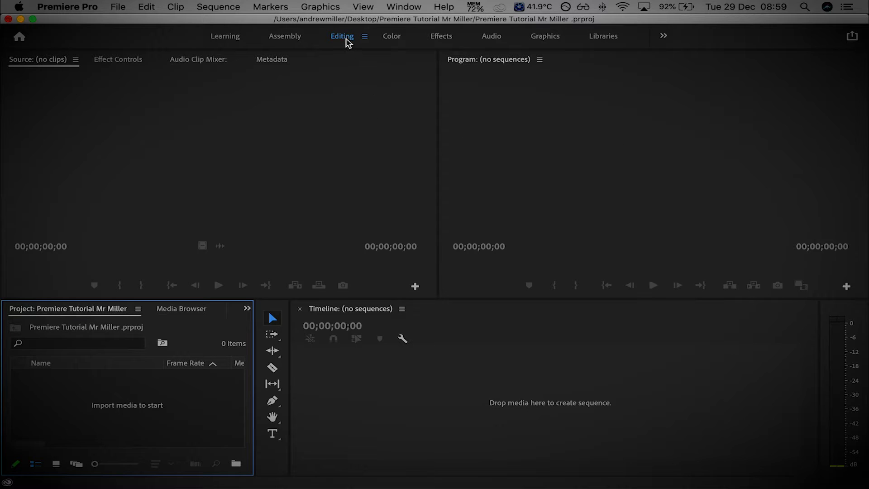
Look through the available workspaces and dismiss the Drink Water reminder
left_click(398, 6)
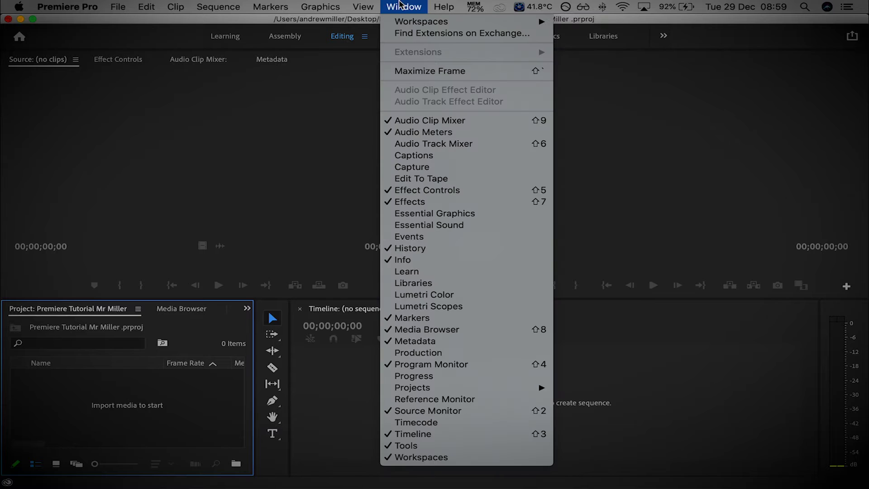
mouse_move(498, 21)
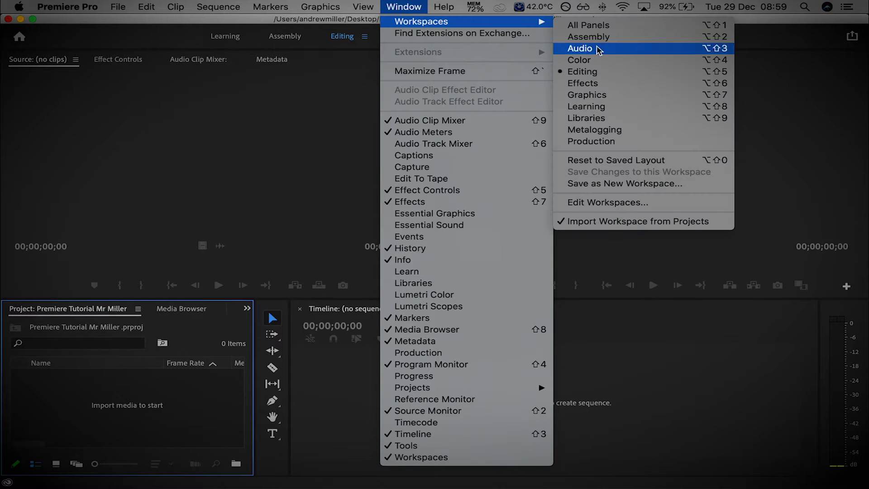
left_click(207, 132)
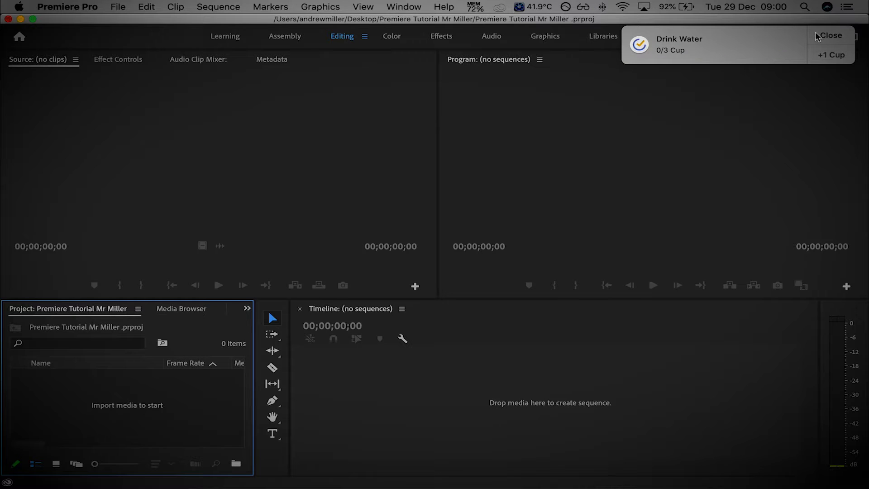
left_click(814, 36)
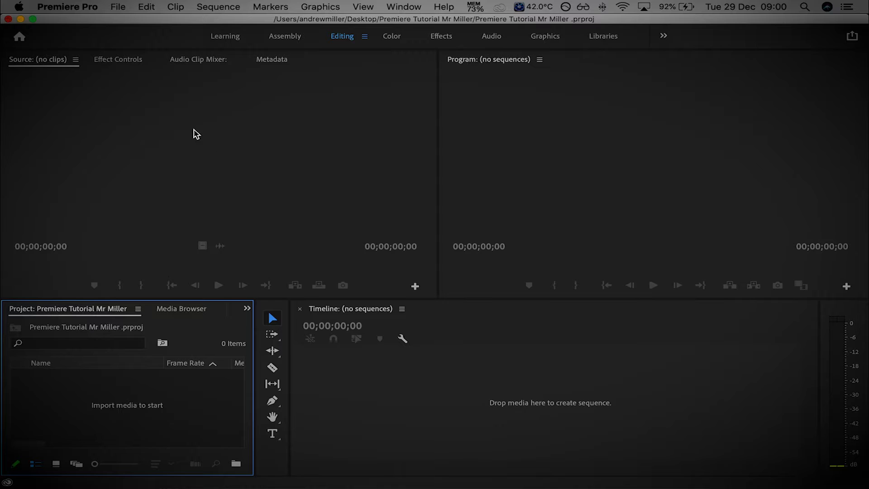
Dock Effect Controls as a separate panel between the Source and Program monitors and bring the Source monitor to the front
left_click(121, 63)
left_click_drag(122, 63, 418, 144)
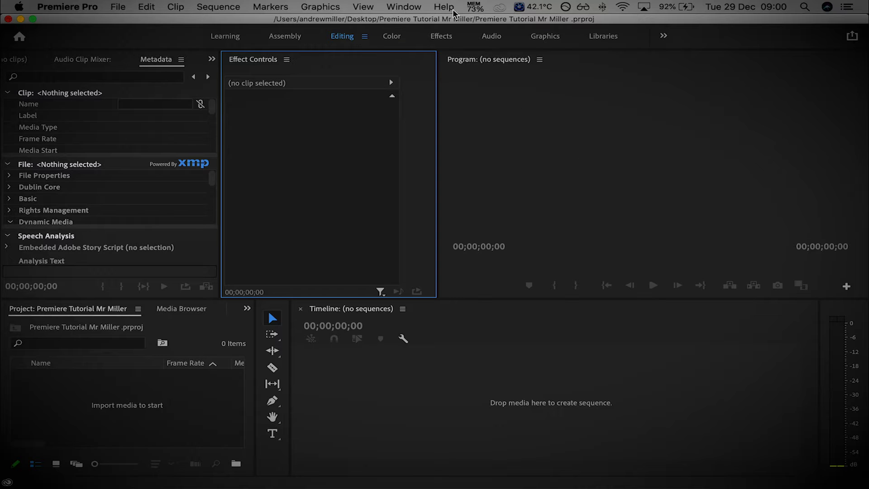
left_click(415, 6)
mouse_move(441, 22)
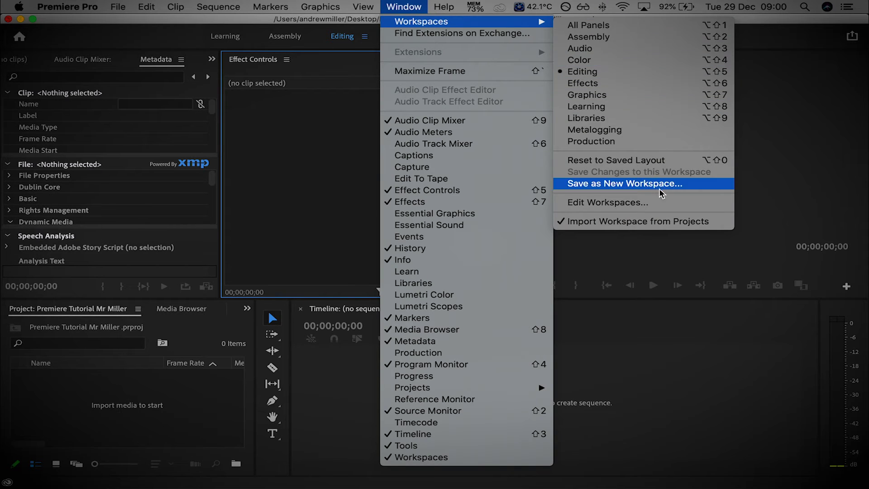
left_click(660, 163)
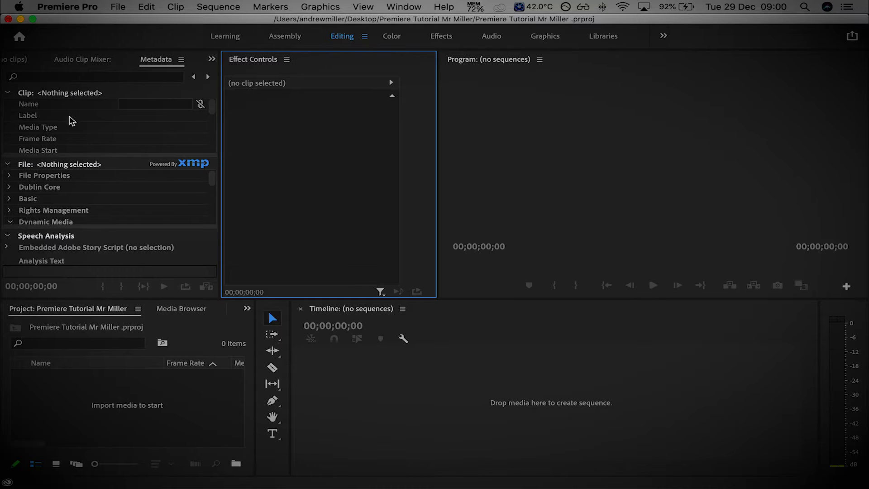
left_click(211, 60)
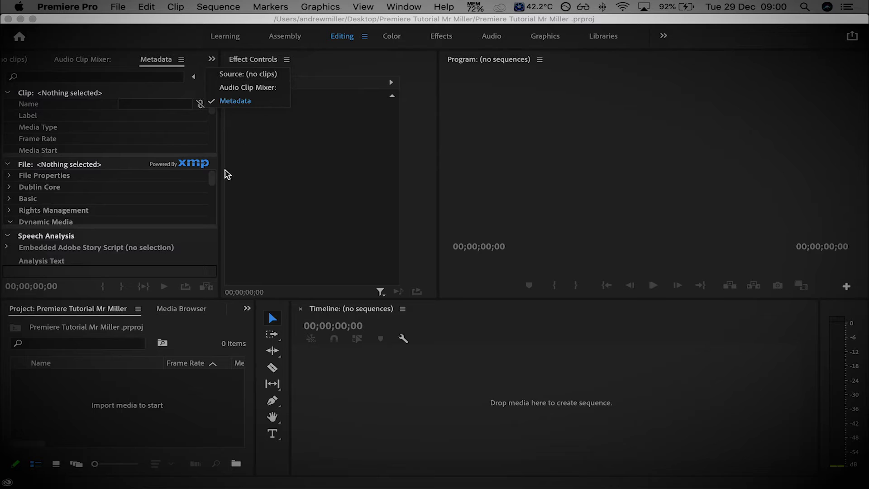
left_click(268, 80)
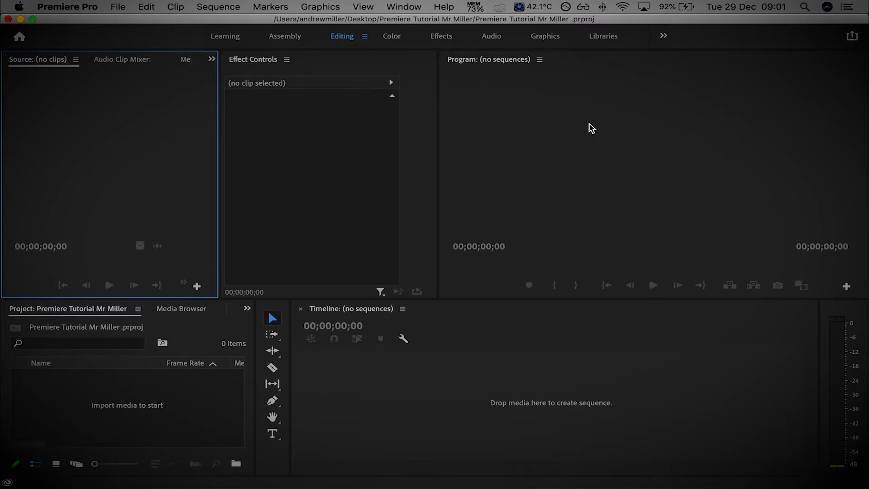
Dock Effects as a separate panel between the Project group and the Tools, and bring the Project panel to the front
left_click(246, 313)
left_click(306, 376)
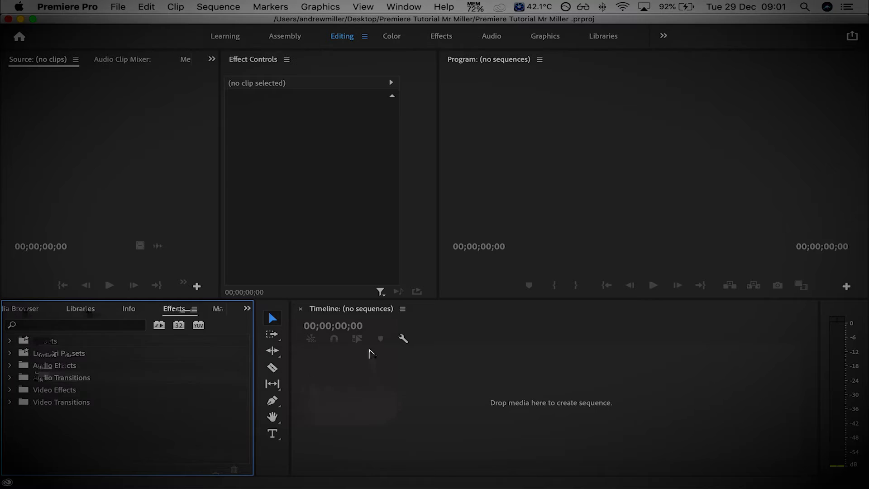
left_click_drag(183, 313, 234, 376)
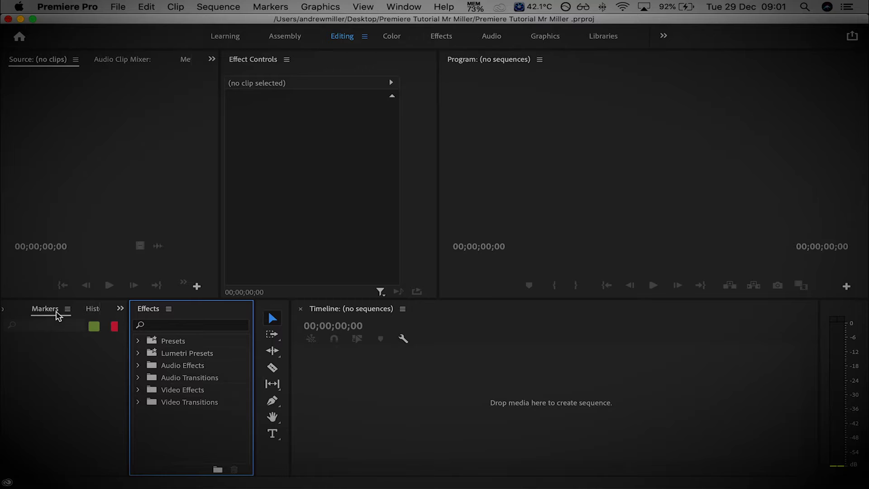
left_click(120, 309)
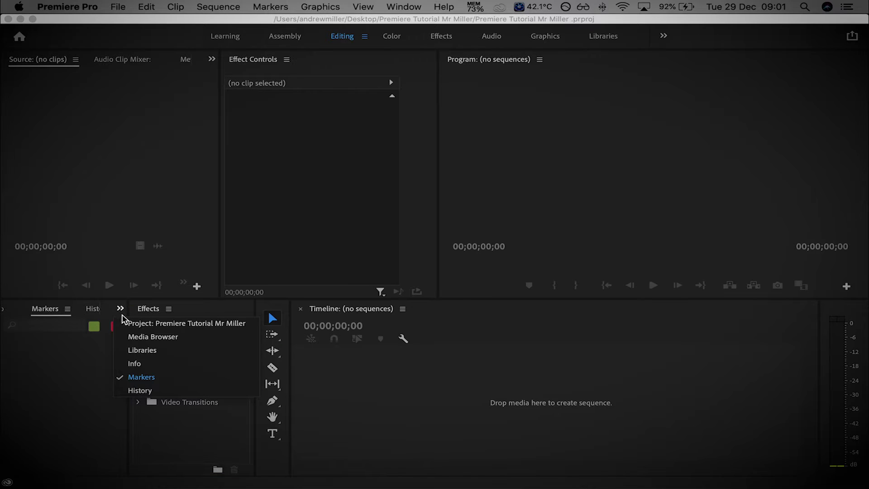
left_click(179, 323)
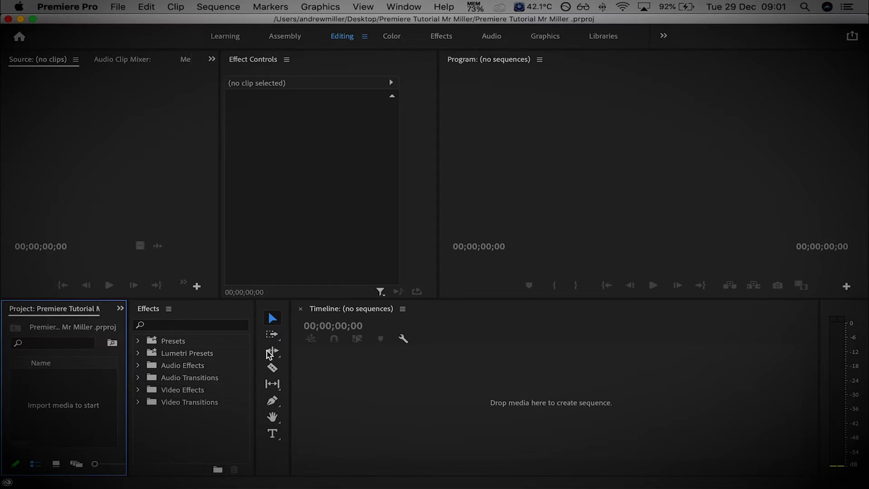
Resize the panels to widen the Project panel and Program monitor, keep the Tools in a single column, and narrow Effect Controls
left_click_drag(291, 359, 370, 390)
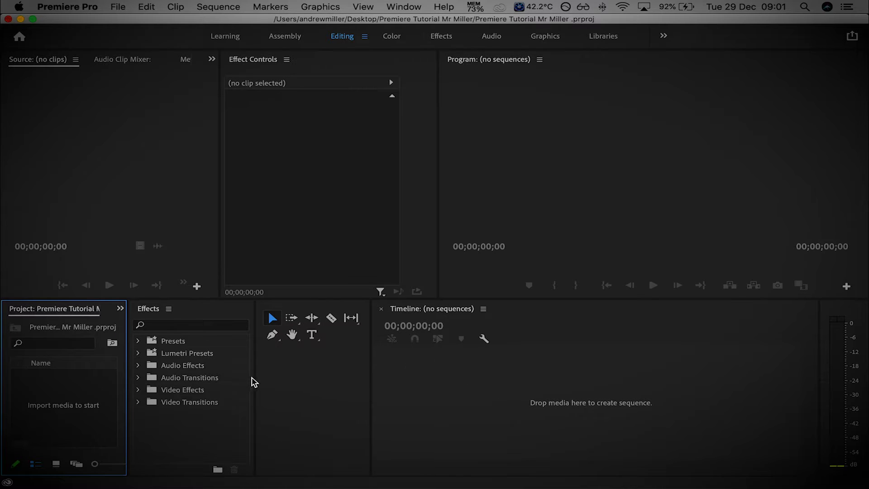
left_click_drag(254, 378, 334, 383)
left_click_drag(128, 378, 190, 380)
left_click_drag(337, 377, 315, 375)
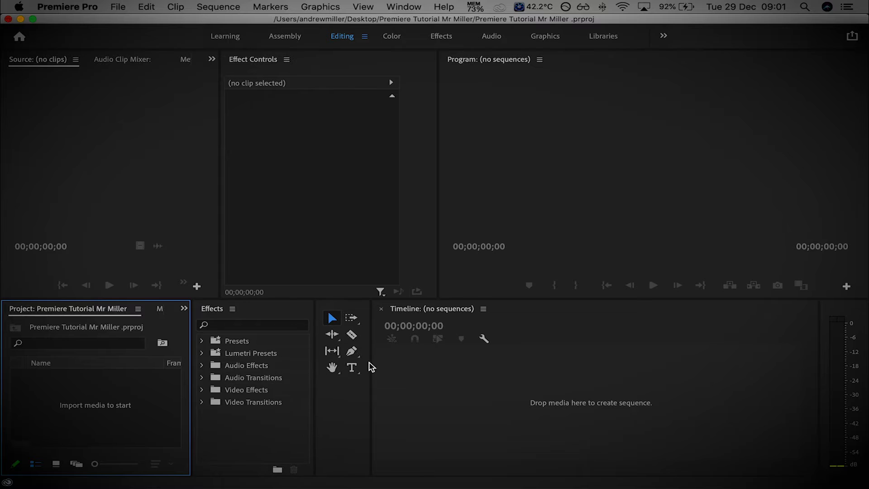
left_click_drag(370, 363, 347, 365)
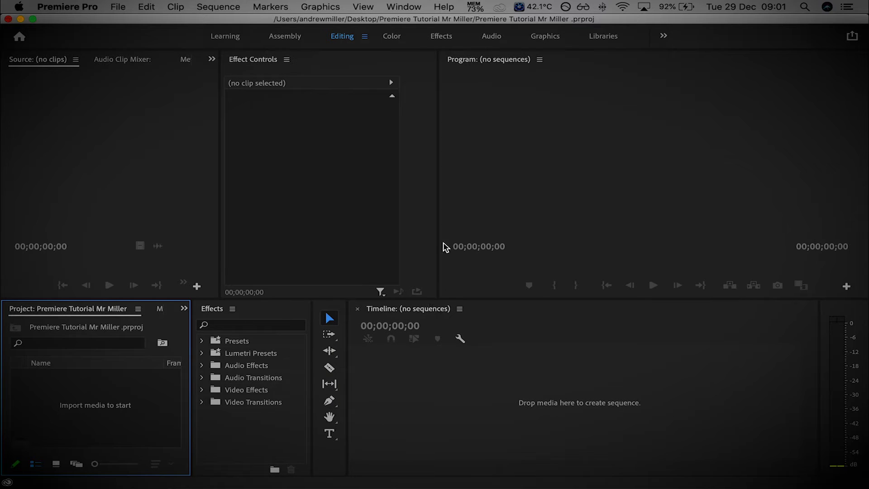
left_click_drag(438, 219, 388, 219)
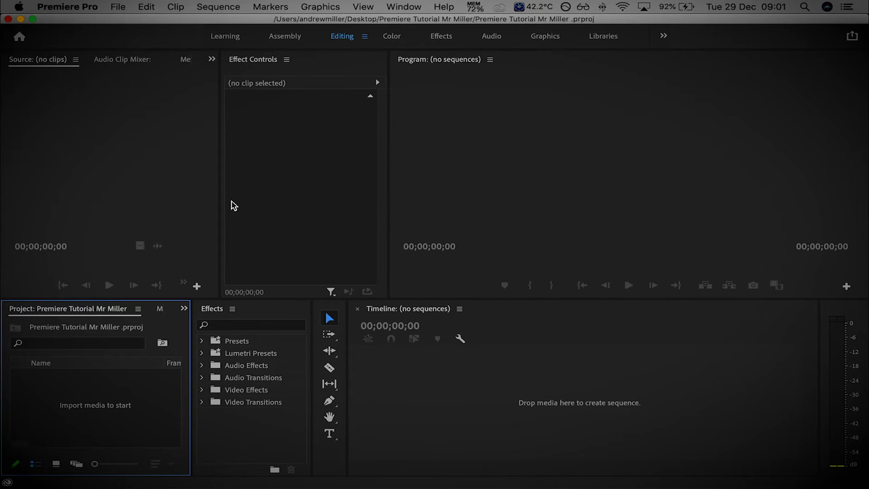
Widen the Source monitor, narrow the Program monitor, and choose to save the layout as a new workspace
left_click_drag(220, 197, 254, 198)
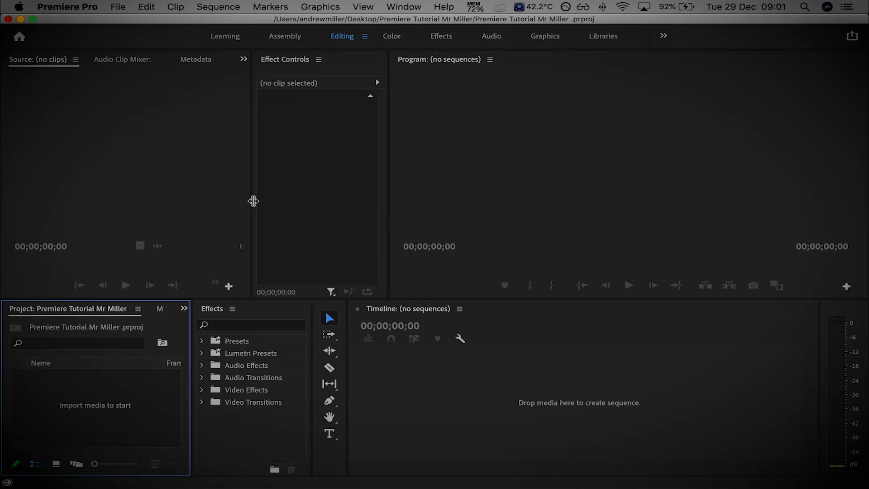
left_click_drag(388, 193, 418, 190)
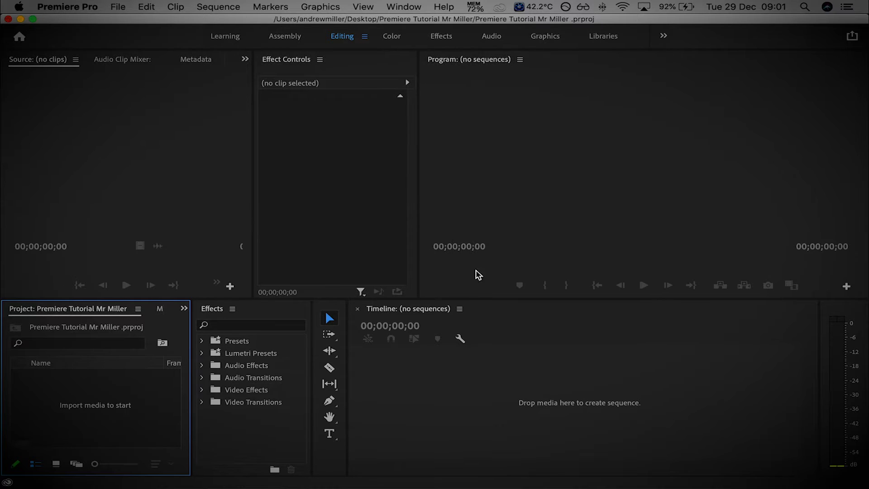
left_click(403, 7)
mouse_move(418, 25)
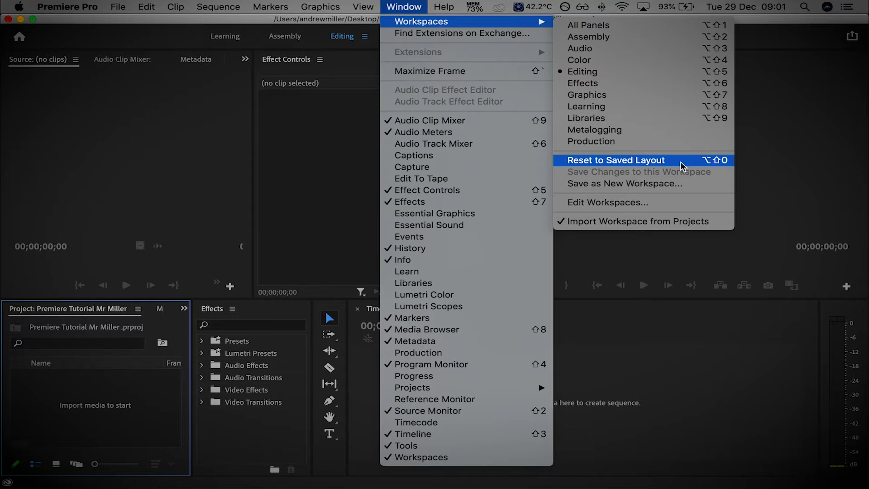
left_click(665, 184)
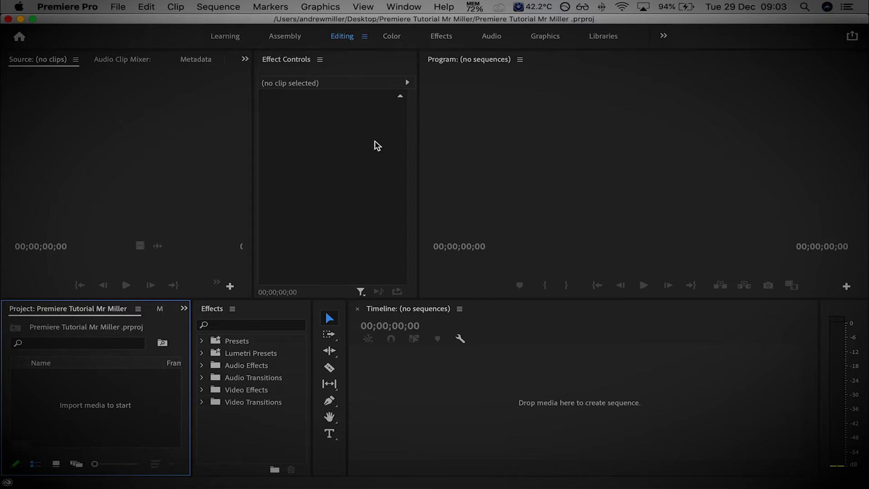
Save the project and start creating a new sequence
key("super+s")
left_click(117, 6)
left_click(126, 157)
left_click(119, 7)
mouse_move(125, 21)
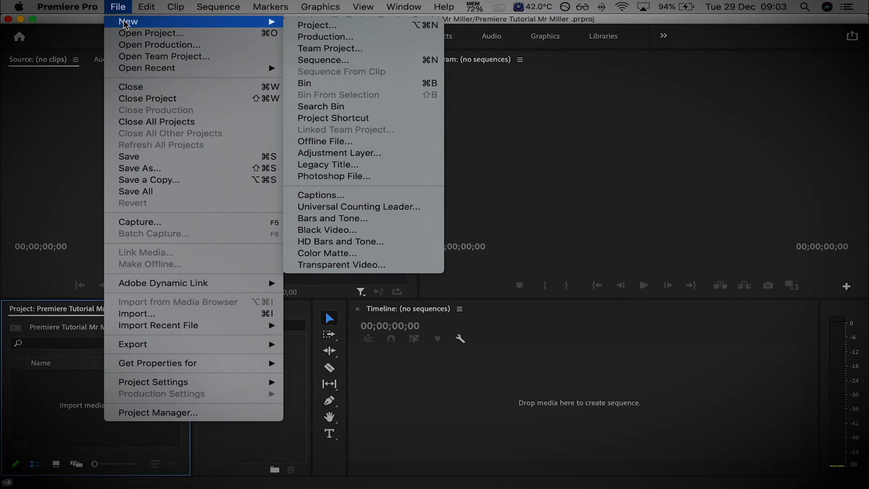
left_click(381, 60)
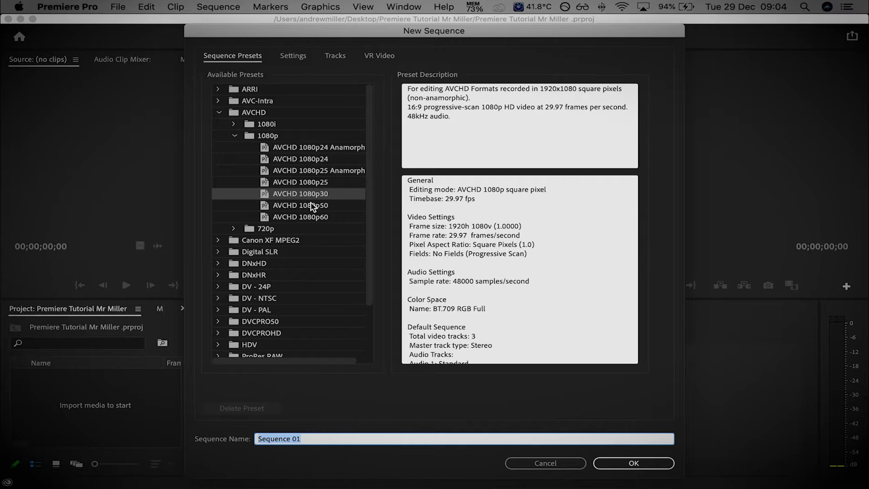
Look through the available sequence presets, including the DV - PAL, Digital SLR and AVCHD 1080p folders
scroll(312, 207, "down", 3)
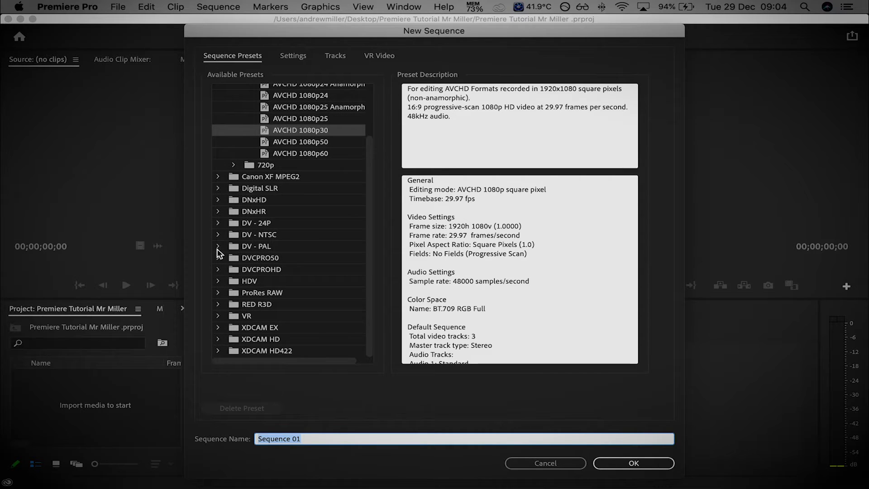
left_click(257, 248)
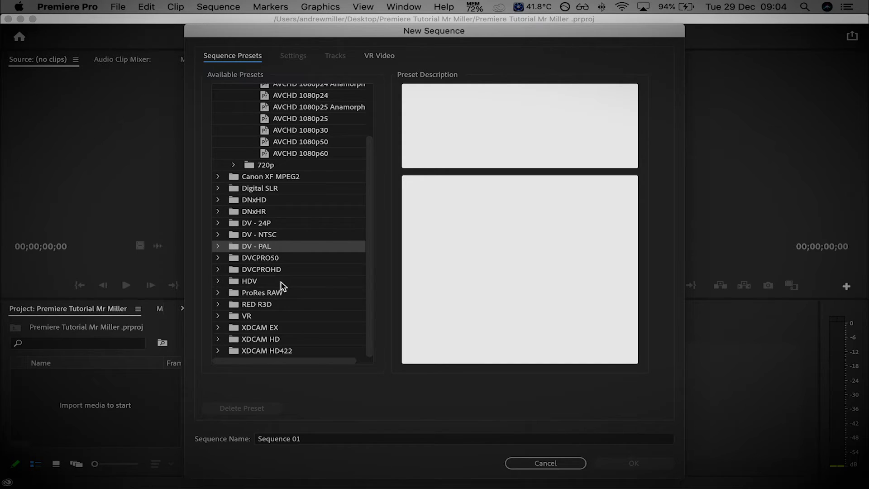
scroll(287, 284, "up", 3)
scroll(291, 275, "down", 3)
scroll(296, 250, "up", 3)
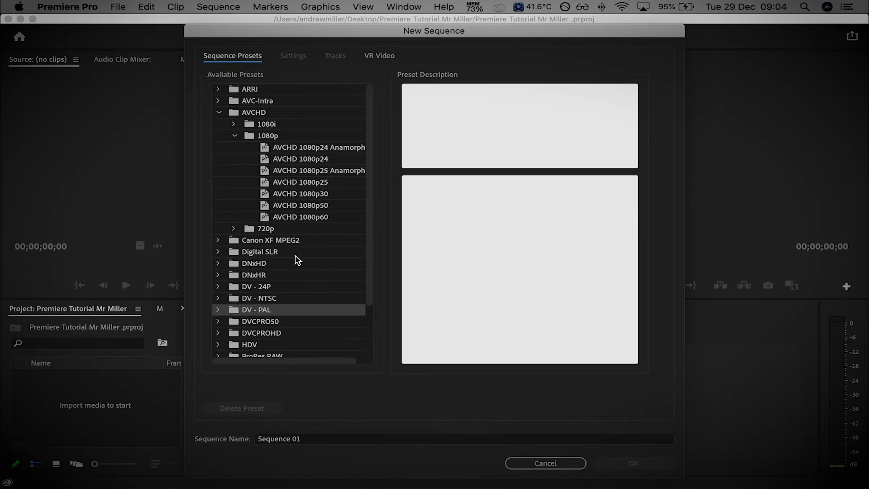
left_click(219, 255)
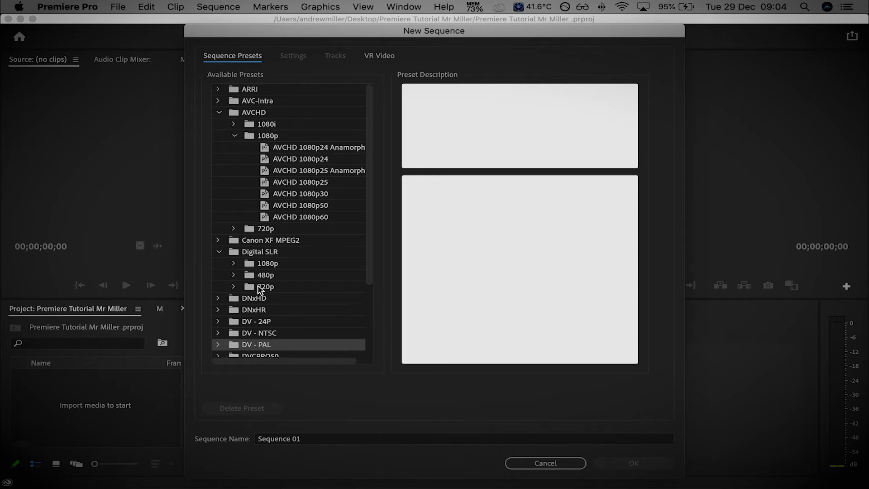
left_click(219, 253)
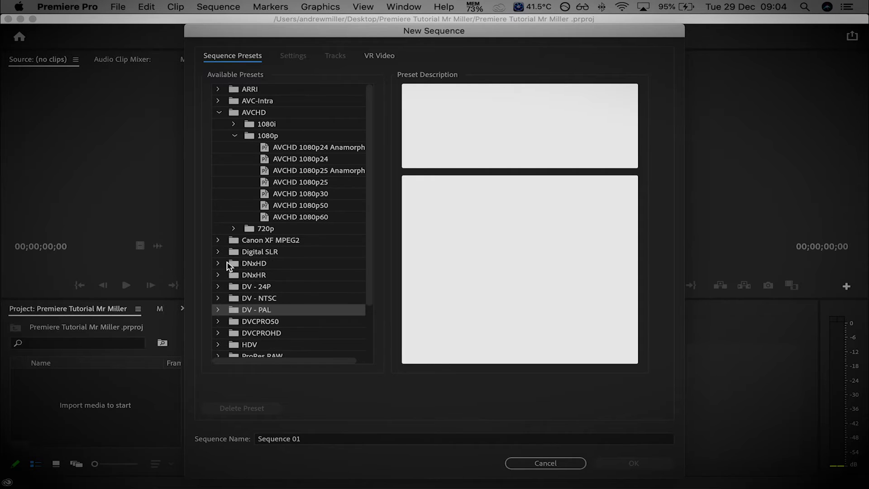
left_click(234, 136)
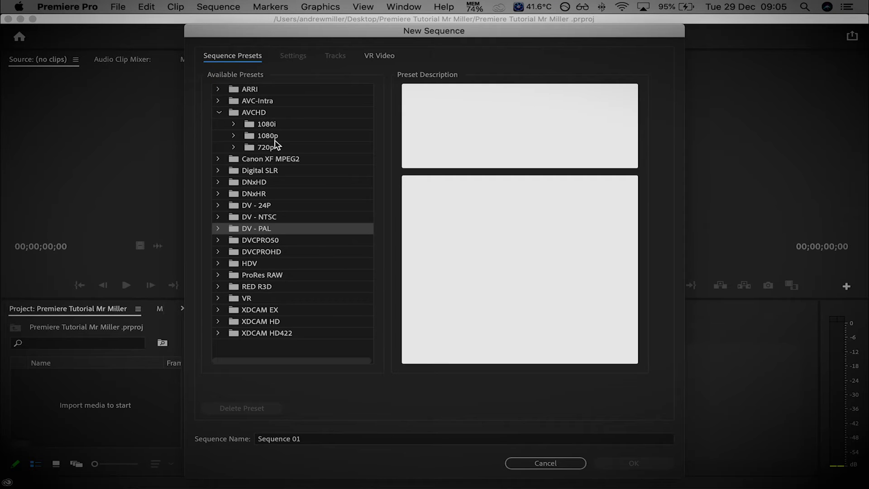
left_click(234, 136)
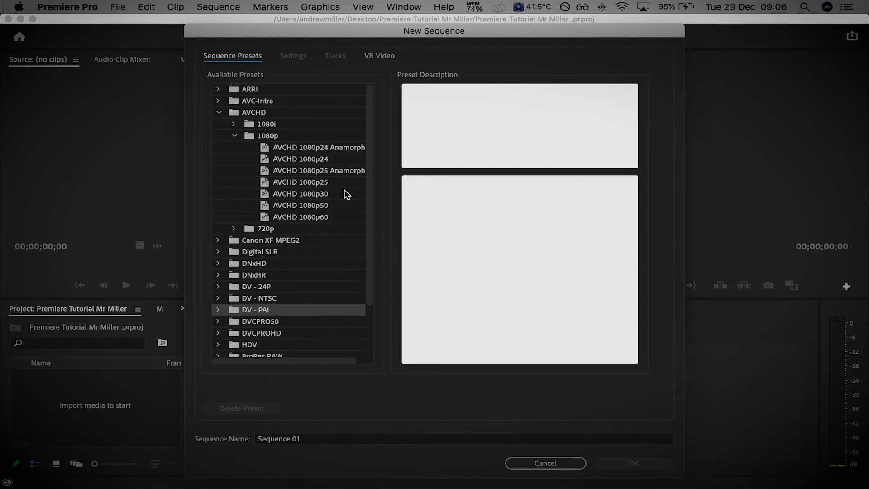
Compare the AVCHD 1080p24 and AVCHD 1080p30 presets, and create Sequence 01 with the AVCHD 1080p24 preset
left_click(322, 159)
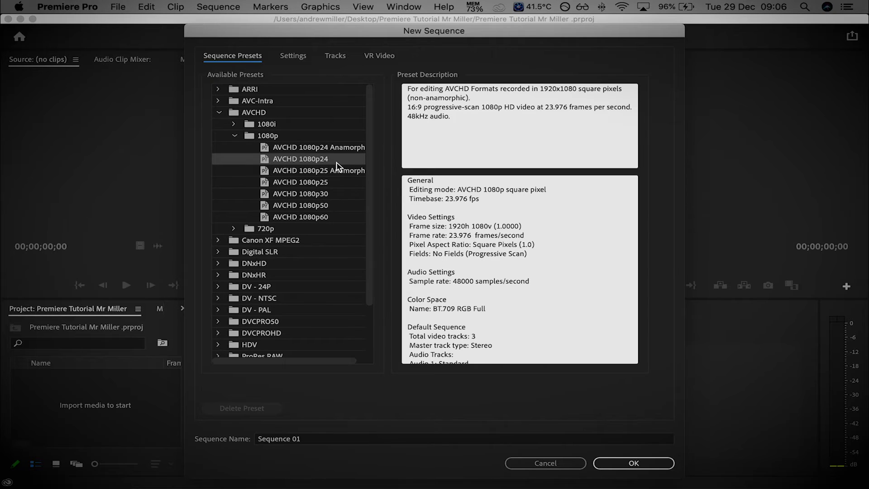
left_click(334, 196)
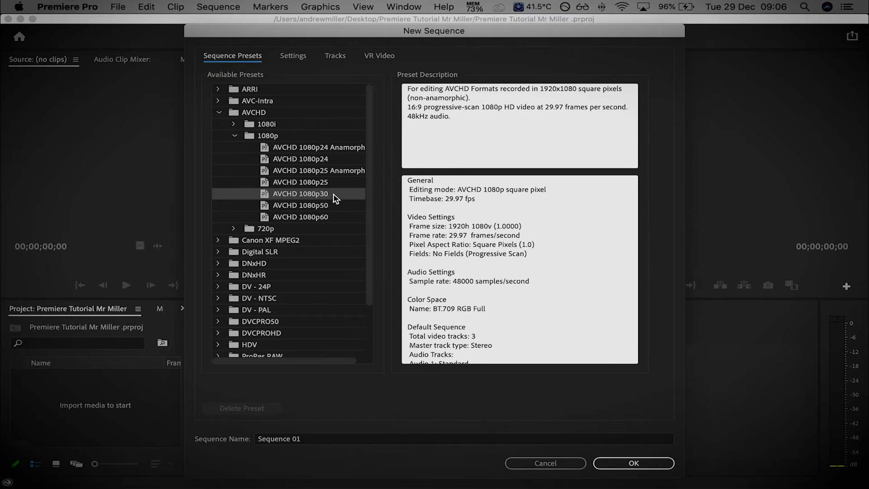
left_click(334, 160)
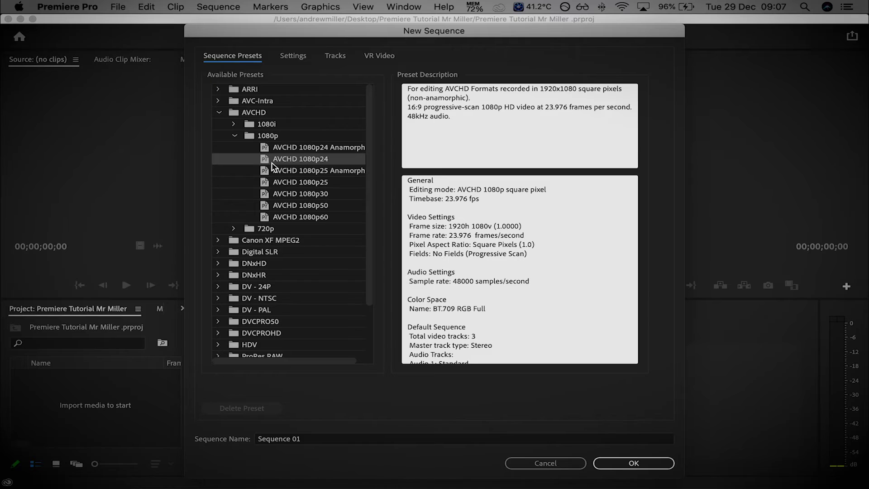
left_click(602, 463)
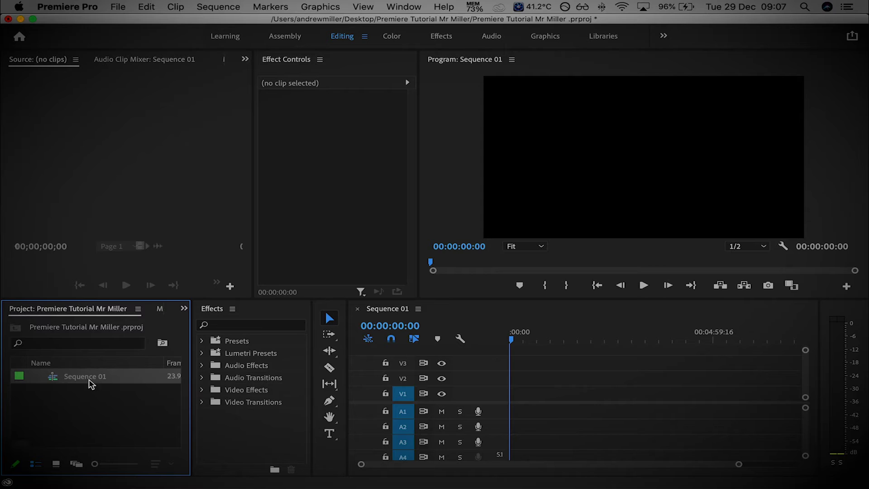
left_click(99, 398)
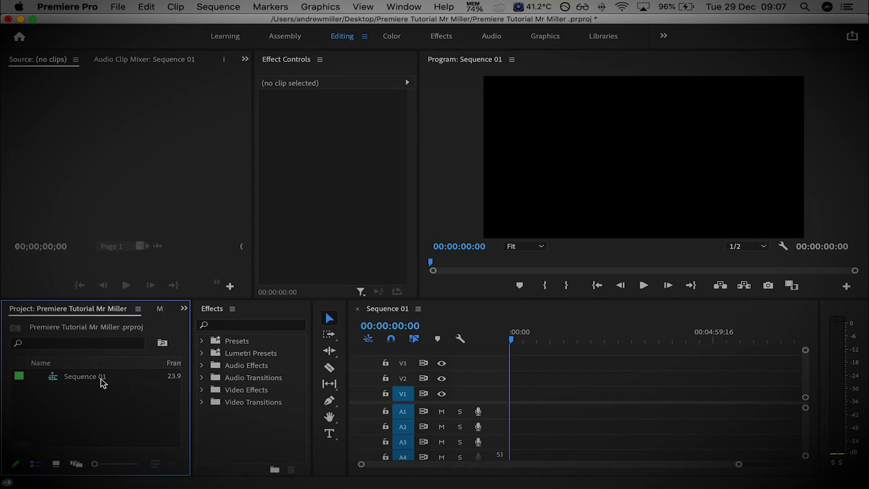
left_click(101, 382)
left_click(78, 377)
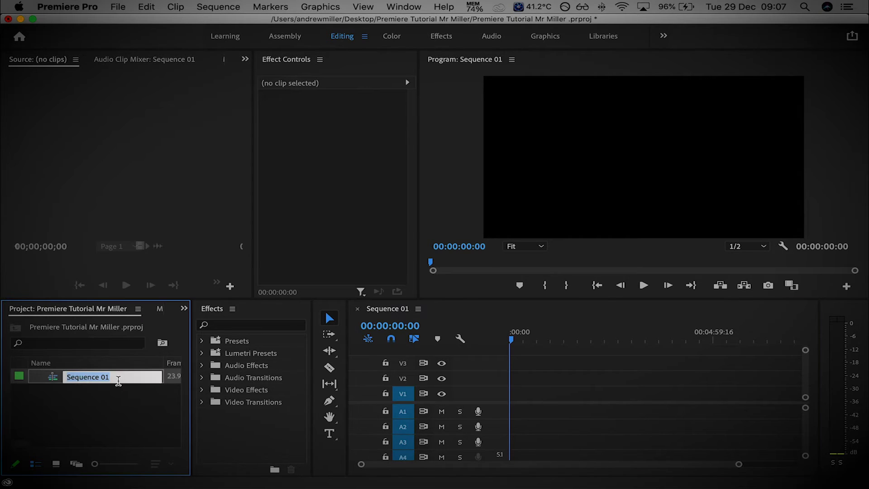
left_click(123, 398)
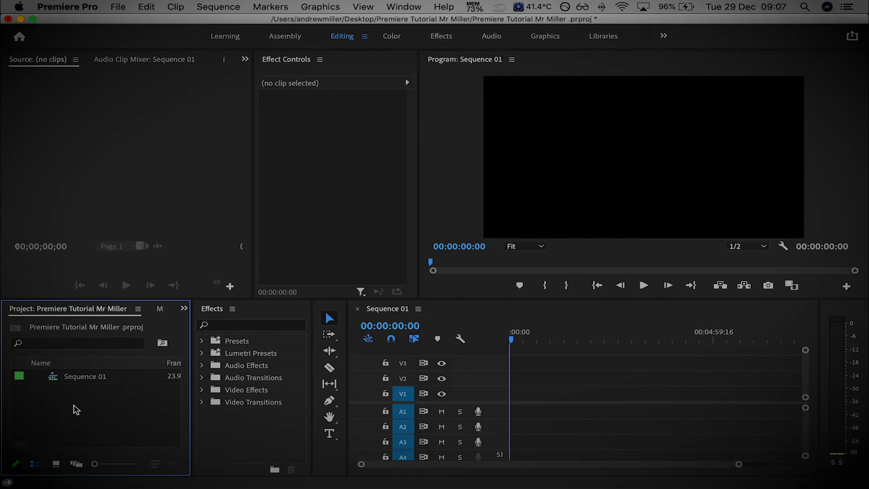
Create a bin named Footage in the Project panel and collapse it
right_click(62, 405)
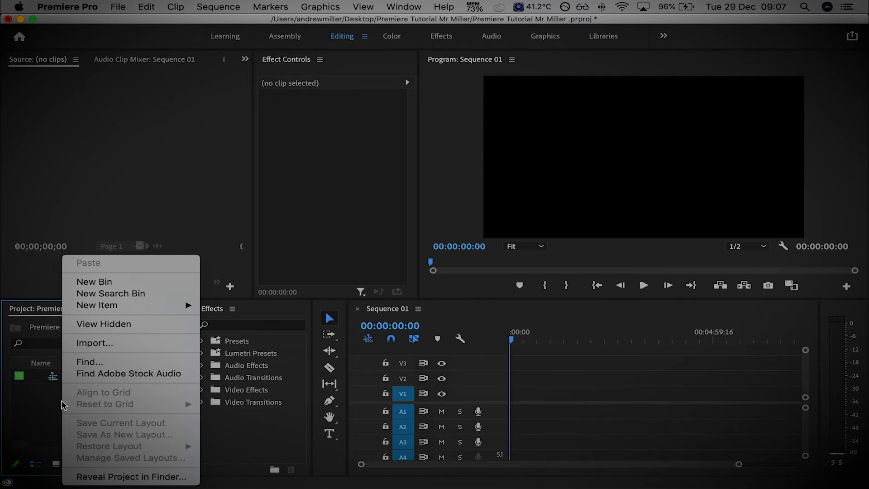
left_click(111, 286)
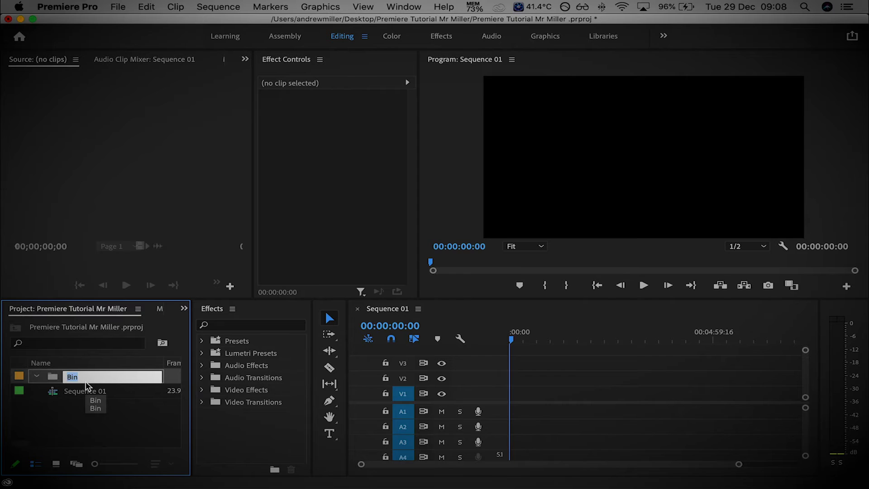
type("Footage")
key("Tab")
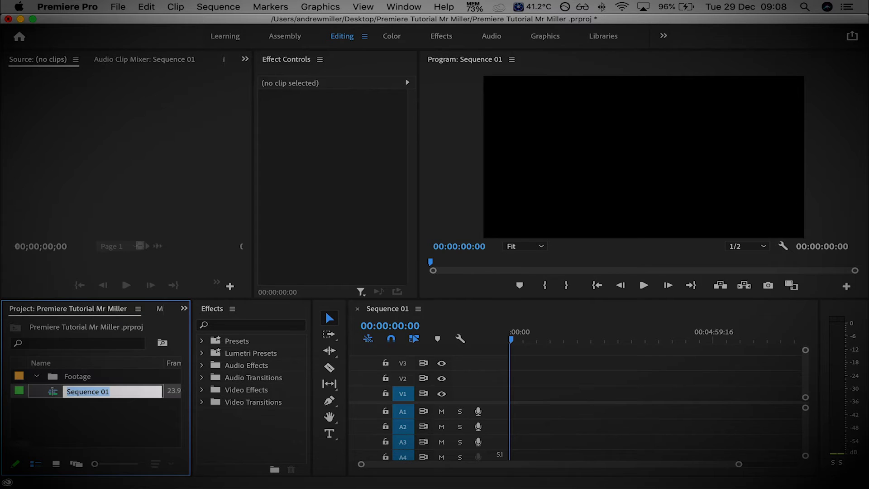
left_click(36, 376)
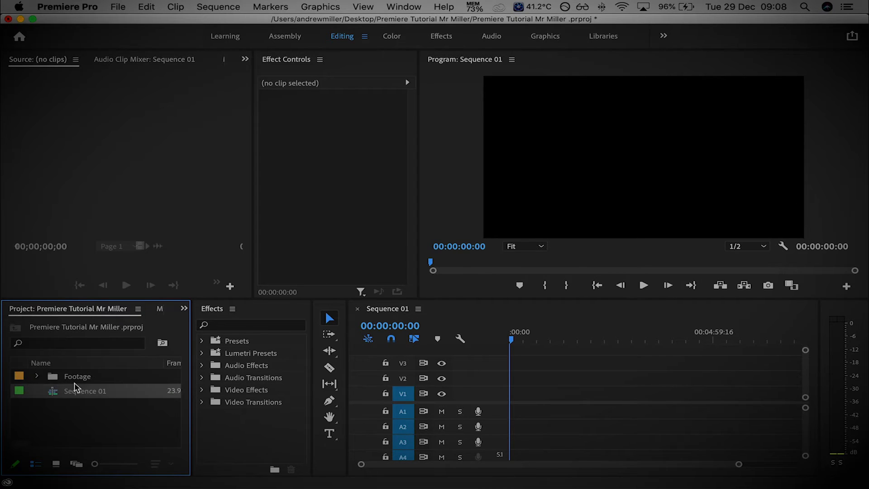
View the project items as icons with the Footage bin selected, and return to the list view
left_click(65, 377)
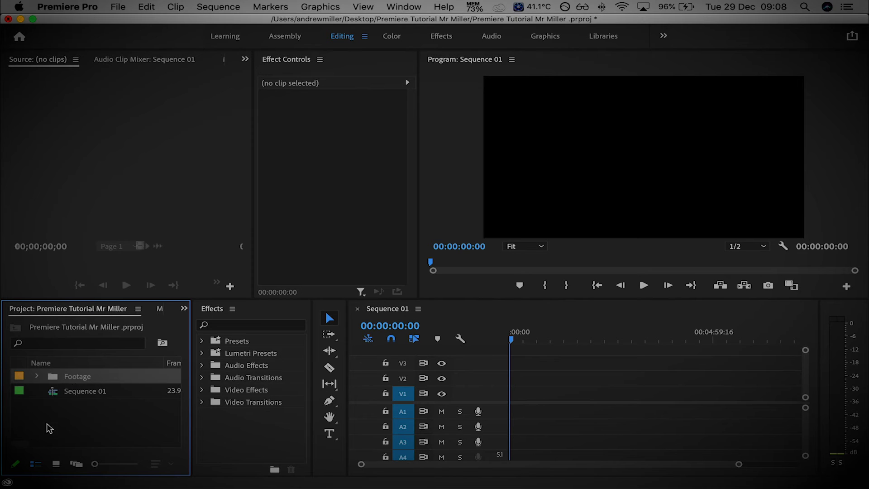
left_click(55, 466)
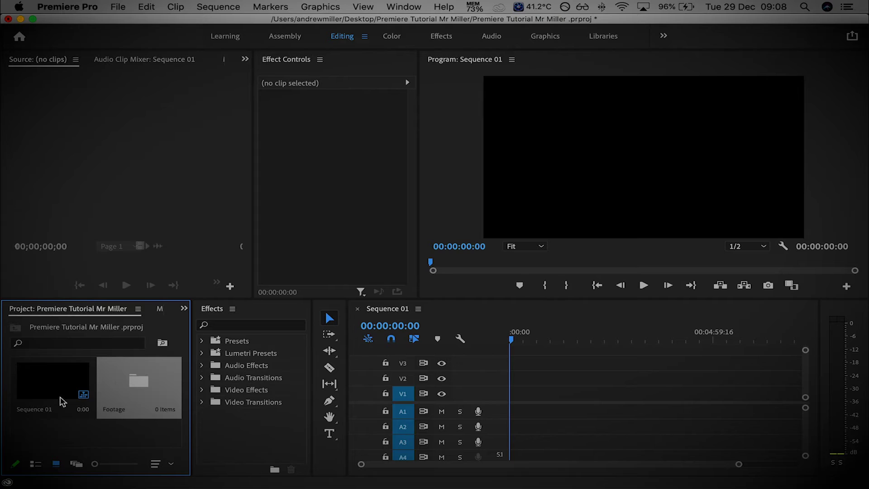
left_click(35, 464)
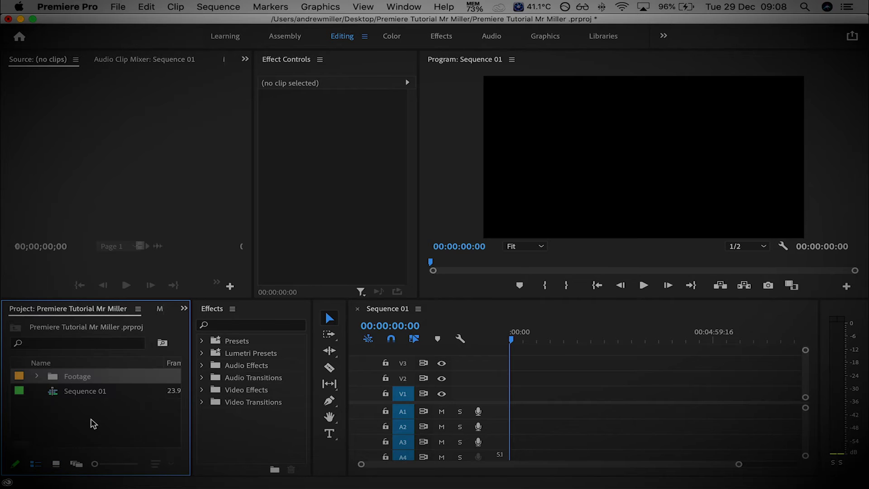
Create a bin named Audio at the root of the project, collapse it and clear the selection
right_click(90, 428)
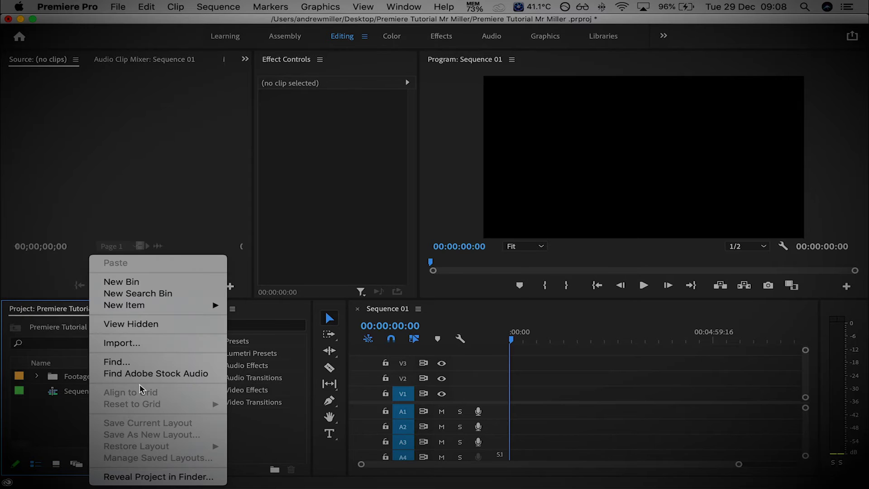
left_click(135, 282)
type("Sound")
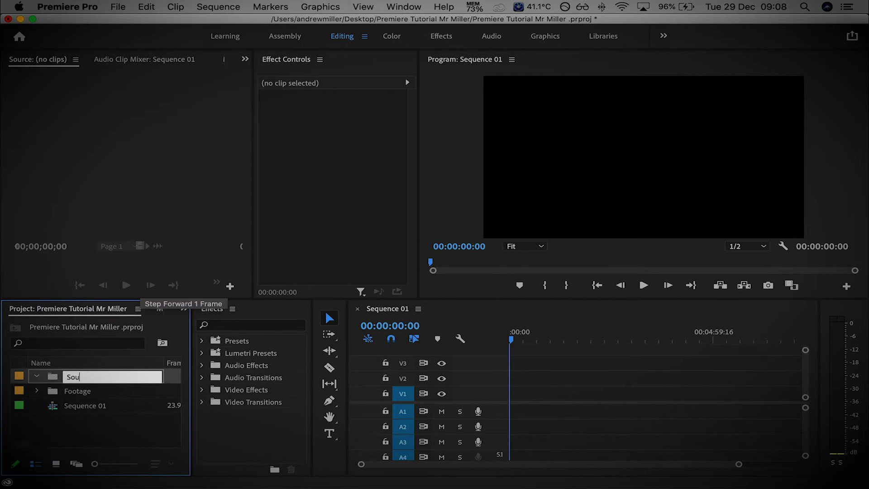
key("BackSpace")
key("BackSpace")
key("BackSpace")
key("BackSpace")
type("Audio")
key("Tab")
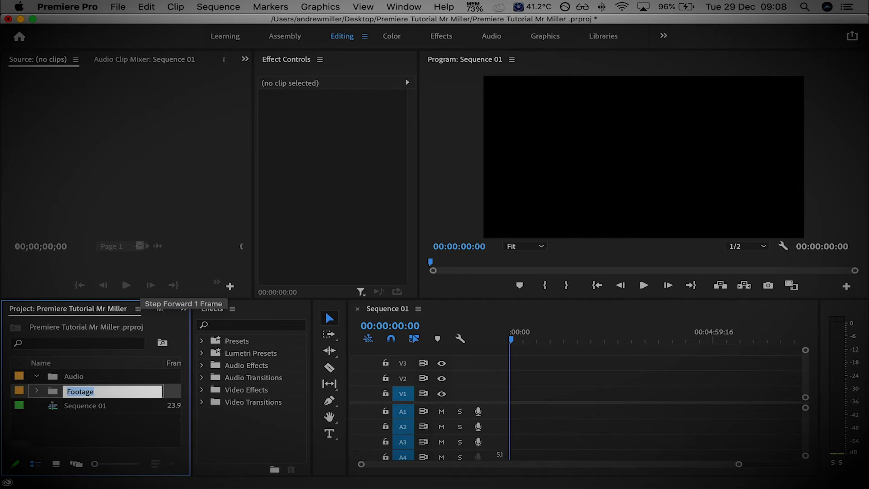
left_click(36, 376)
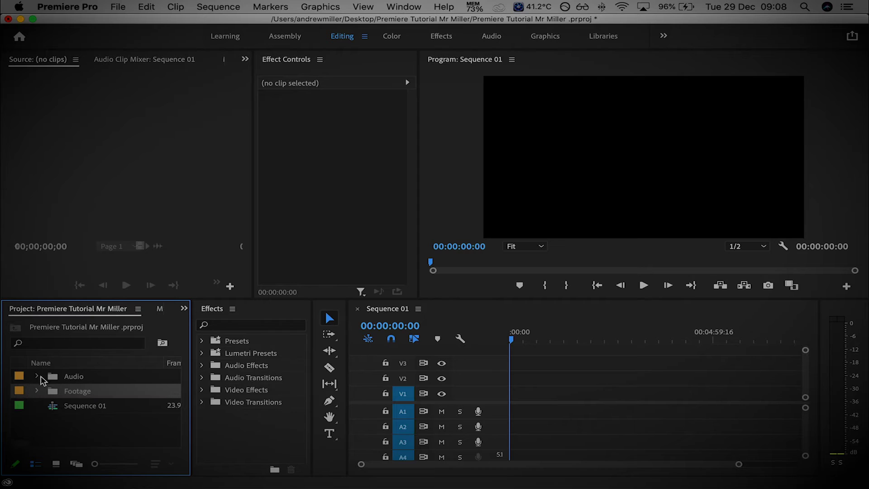
left_click(97, 425)
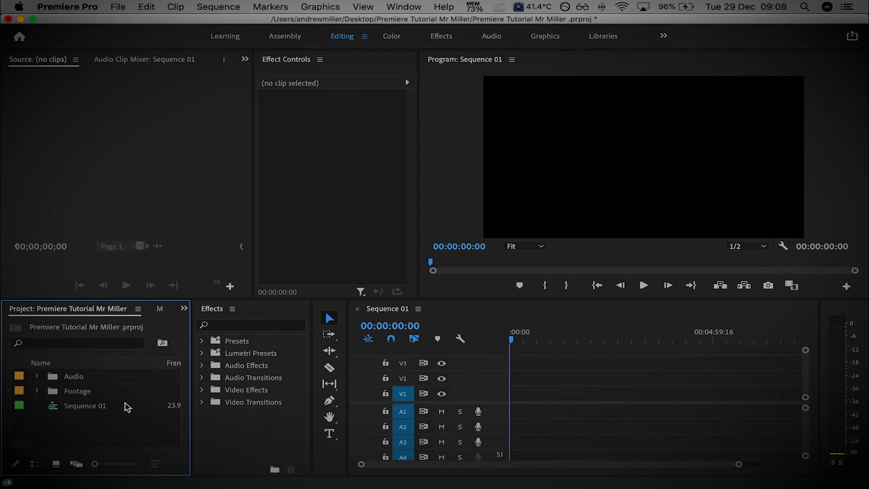
Create a bin named Misc at the root of the project
right_click(73, 429)
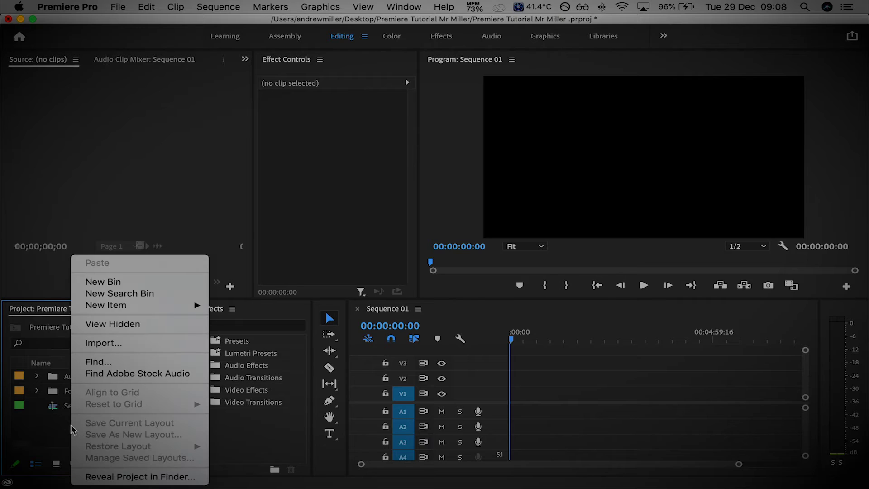
left_click(127, 281)
type("Misc")
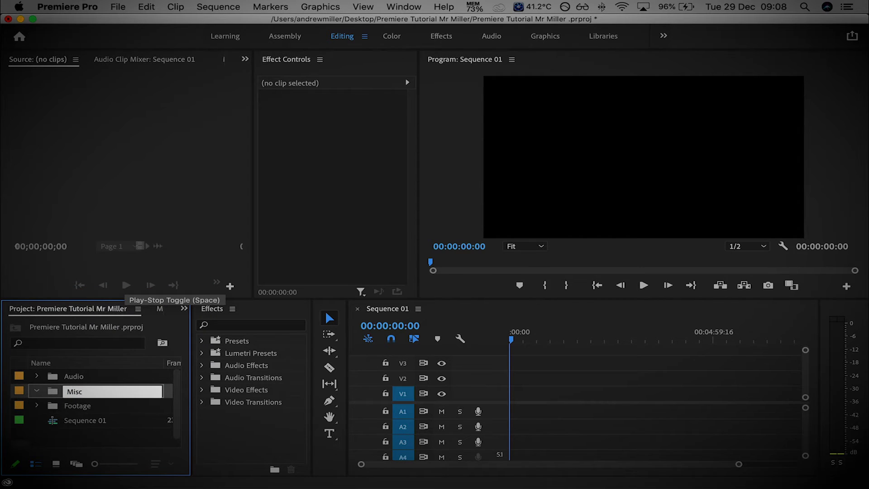
key("Return")
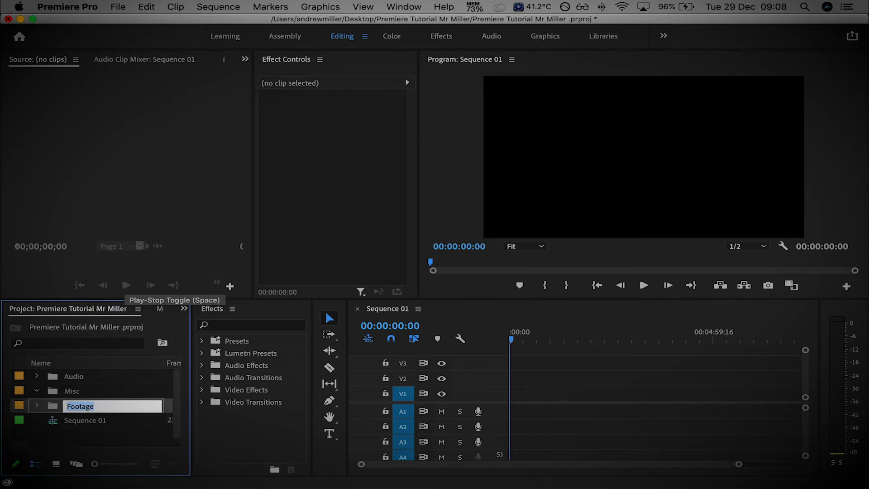
Leave the Footage bin's name unchanged and save the project
left_click(64, 410)
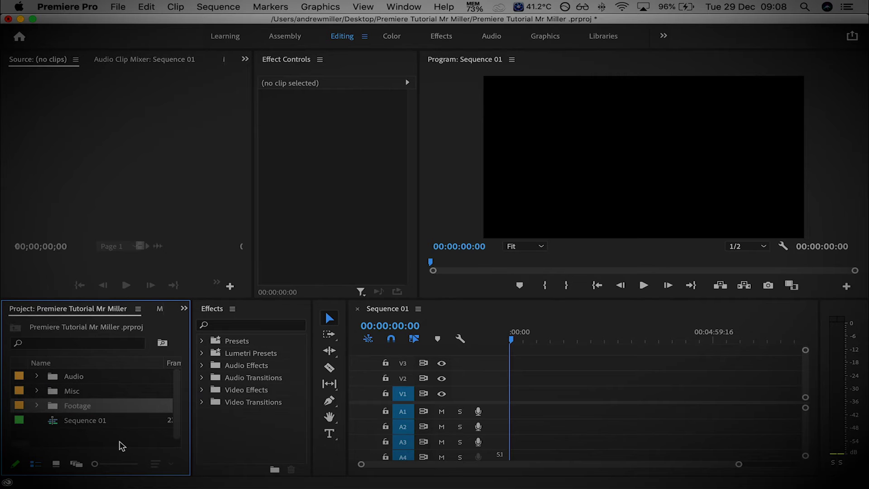
key("super+s")
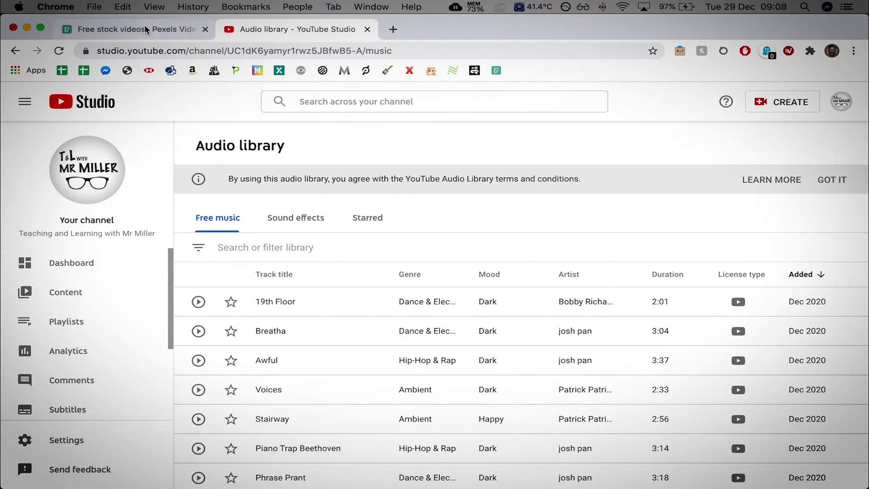
Switch to the Pexels videos page in Chrome and browse the trending free stock videos
left_click(145, 26)
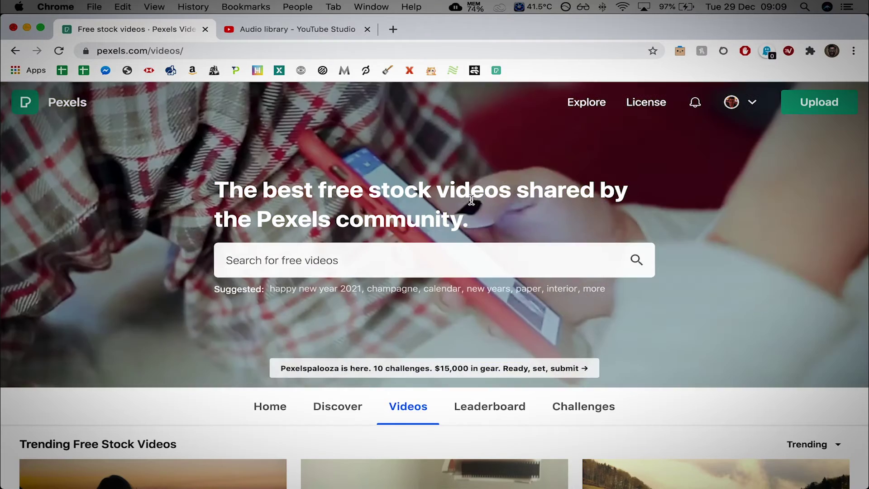
scroll(562, 234, "down", 3)
scroll(561, 231, "down", 2)
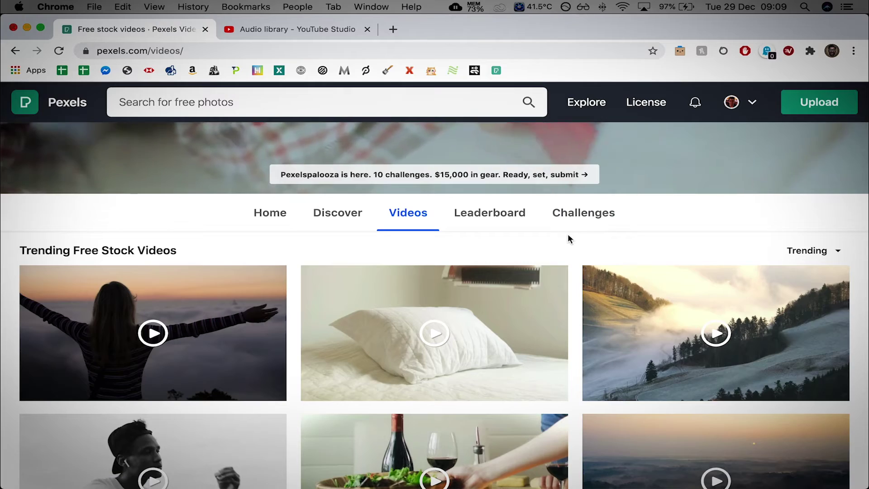
scroll(565, 235, "down", 10)
scroll(567, 240, "down", 20)
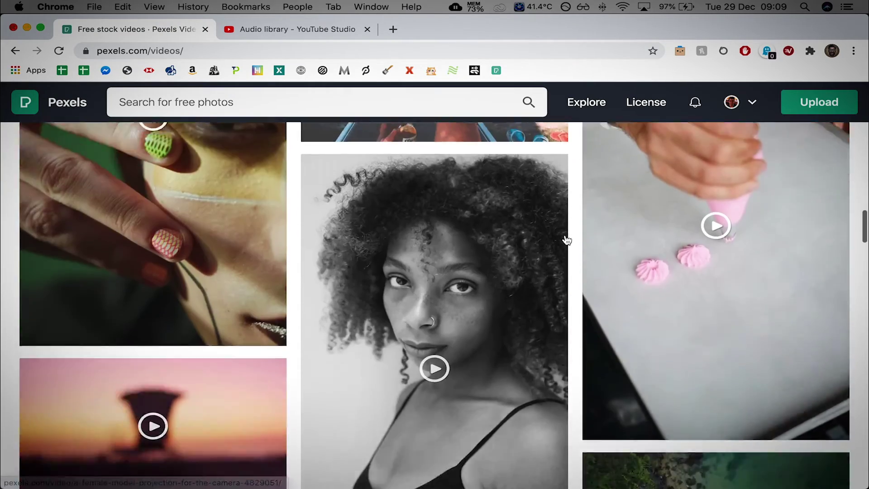
scroll(566, 240, "down", 20)
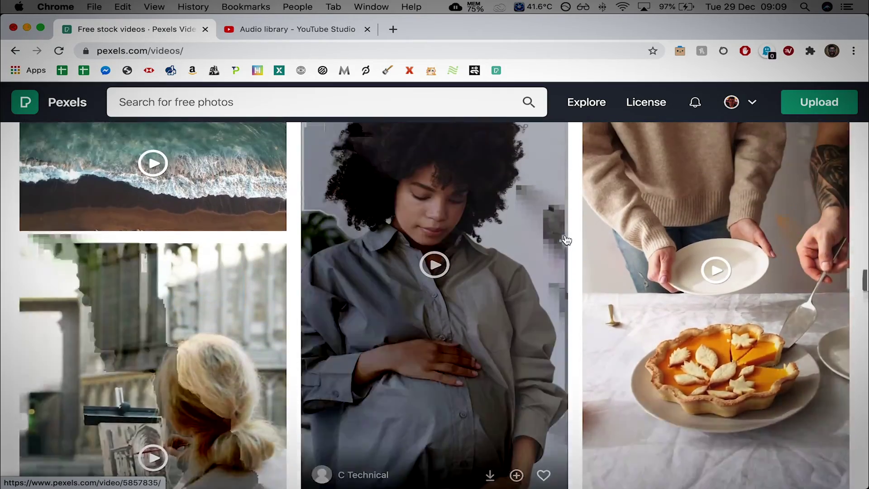
scroll(566, 239, "up", 2)
scroll(452, 252, "down", 9)
scroll(451, 252, "down", 3)
scroll(434, 236, "up", 20)
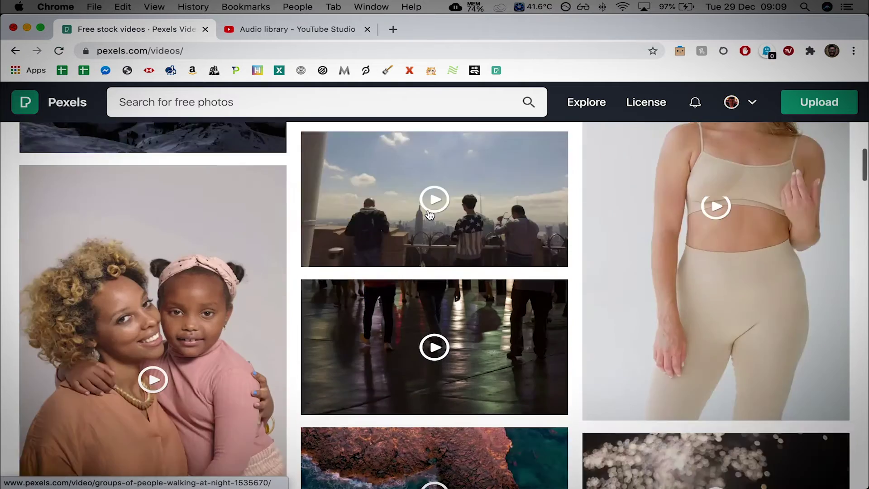
scroll(429, 214, "up", 10)
Switch to the YouTube Studio audio library and look through the list of free music tracks
left_click(328, 28)
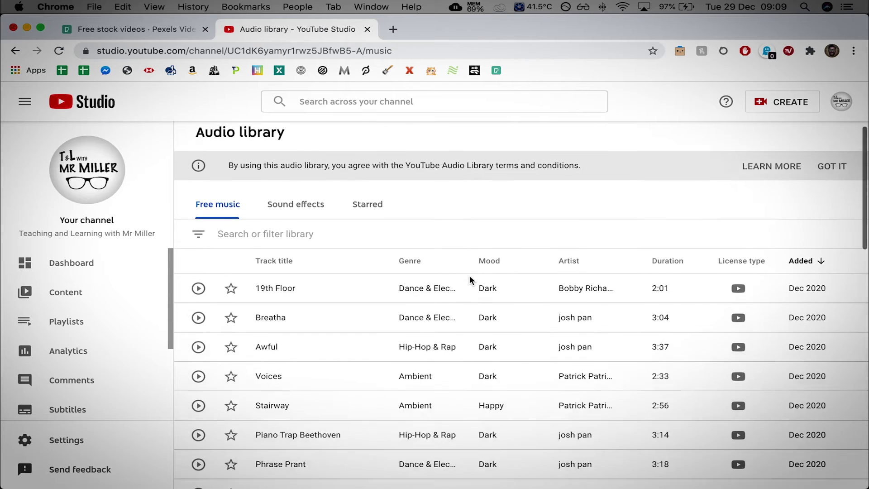
scroll(470, 281, "down", 10)
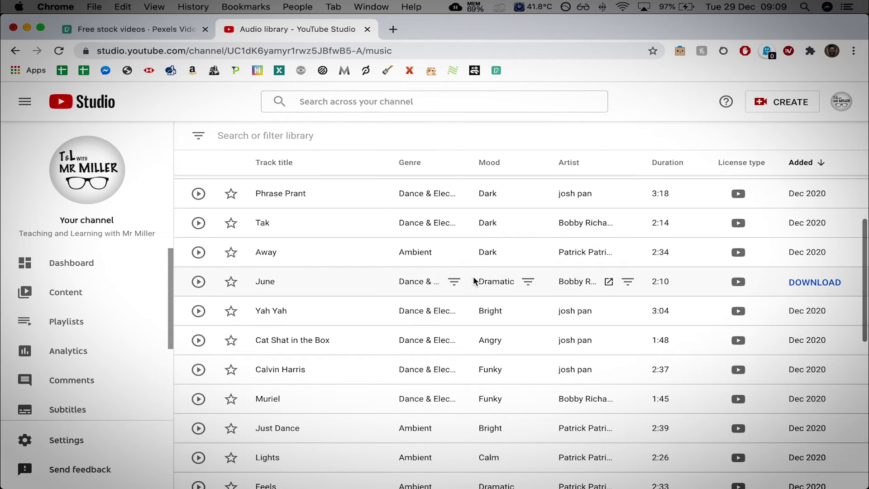
scroll(474, 281, "down", 1)
scroll(474, 281, "down", 1)
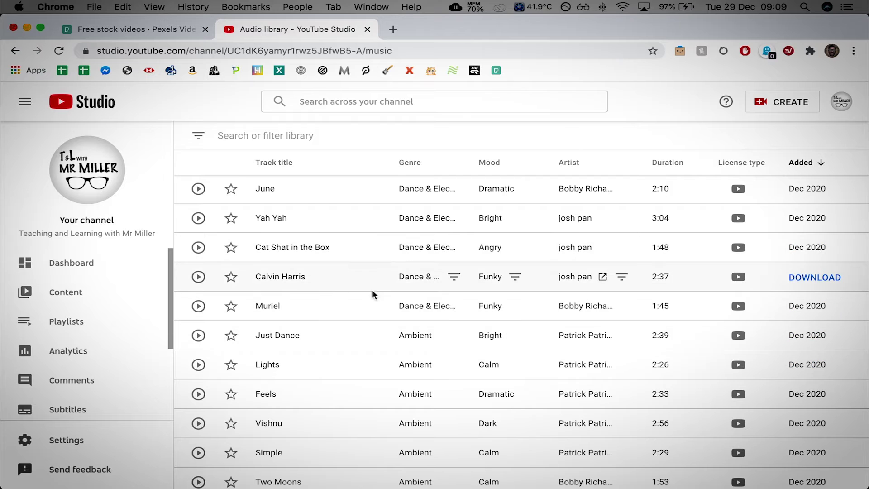
Return to Pexels, download the aerial video of sea waves crashing on shore rocks, and dismiss the thank-you dialog
left_click(99, 27)
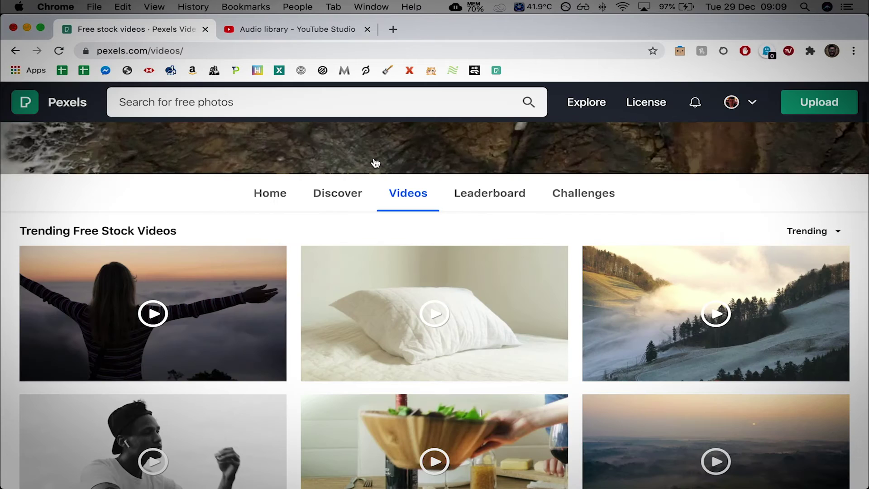
scroll(557, 242, "down", 7)
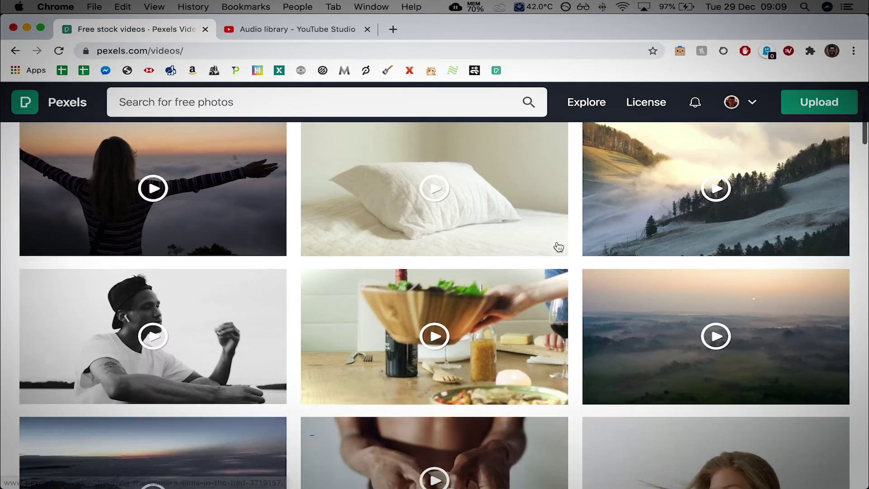
scroll(549, 243, "down", 15)
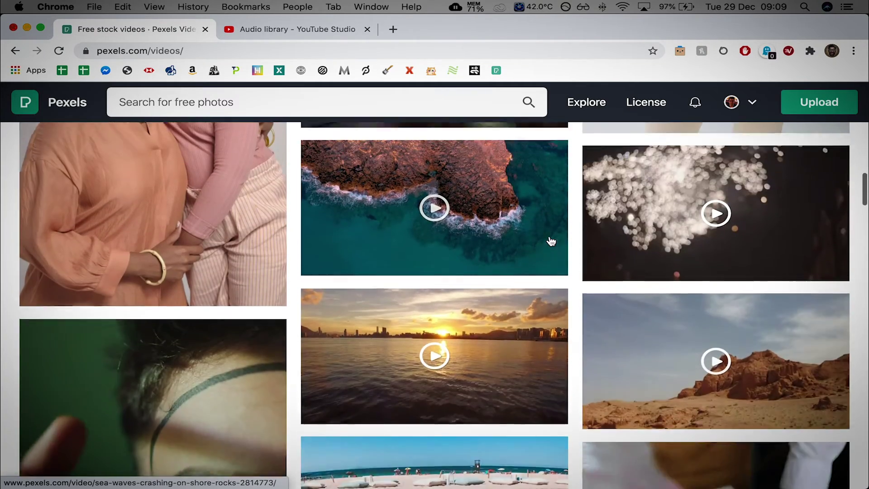
scroll(551, 241, "up", 1)
mouse_move(466, 248)
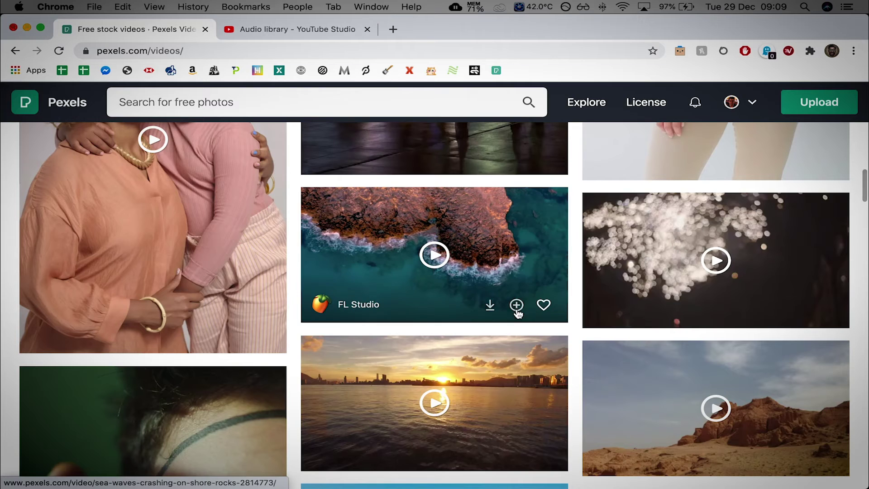
left_click(489, 307)
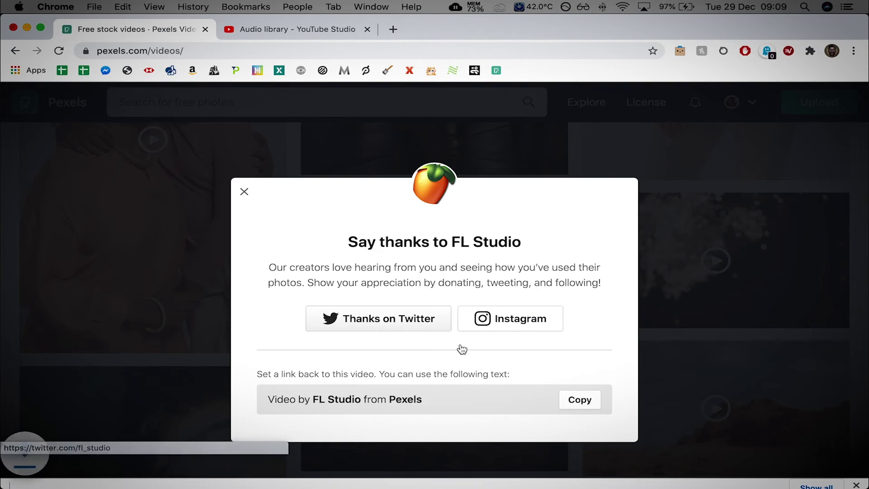
left_click(244, 195)
Download the Pexels footage of the sunset over the water and dismiss the promotional dialog
scroll(462, 207, "down", 5)
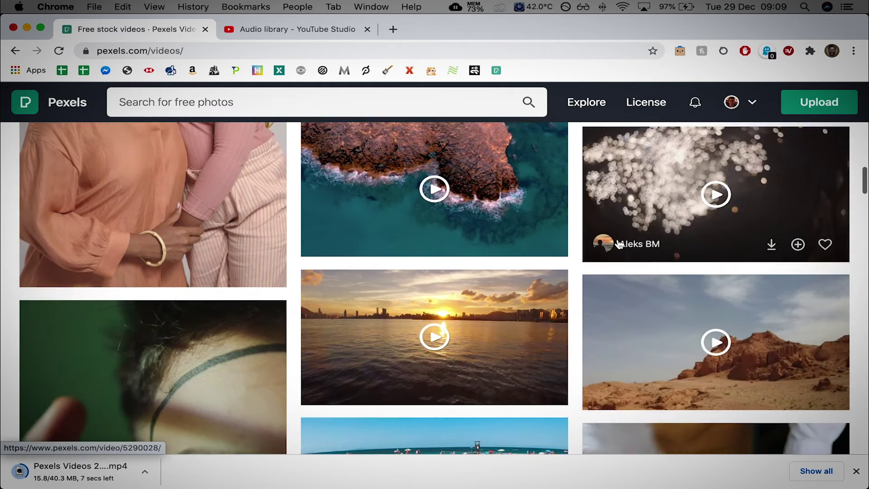
scroll(463, 207, "up", 3)
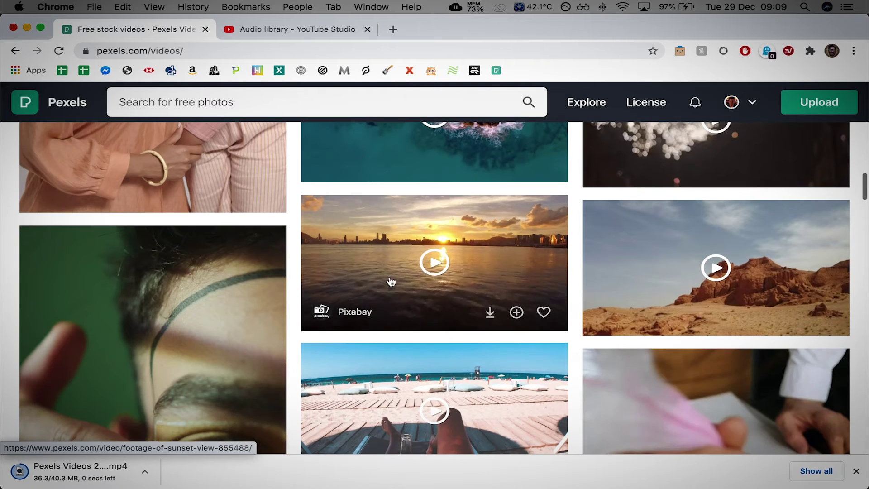
left_click(490, 312)
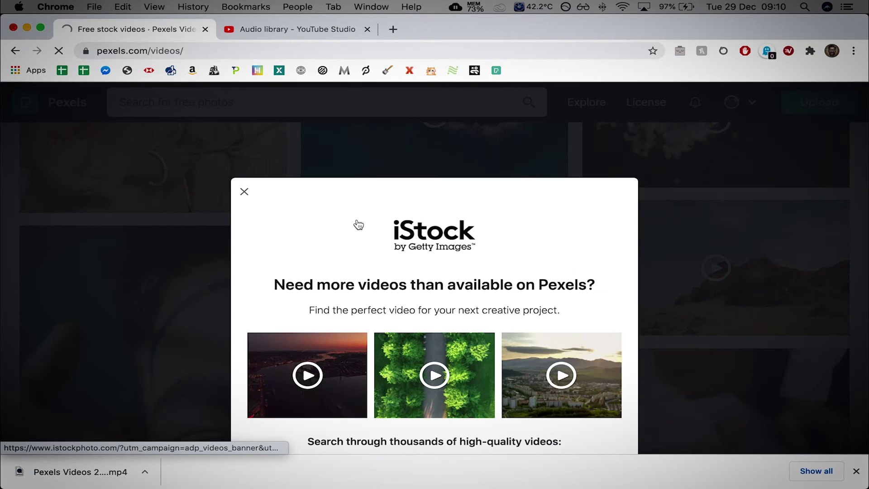
left_click(245, 192)
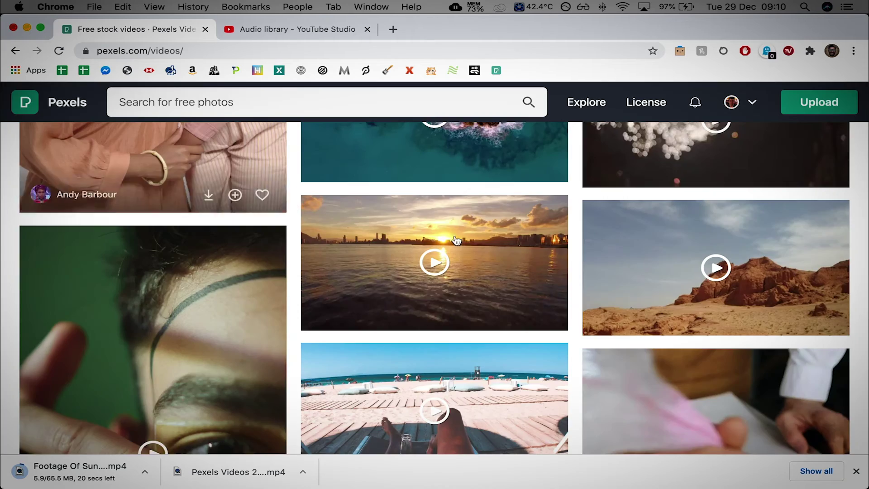
Download the Pexels video of waves crashing on the dark sand shore and dismiss the attribution dialog
scroll(464, 236, "down", 8)
scroll(463, 236, "down", 20)
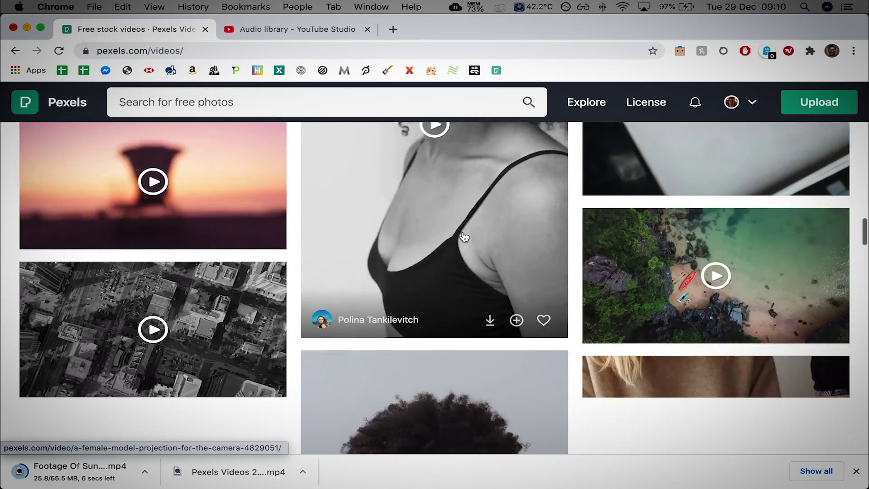
scroll(207, 266, "up", 2)
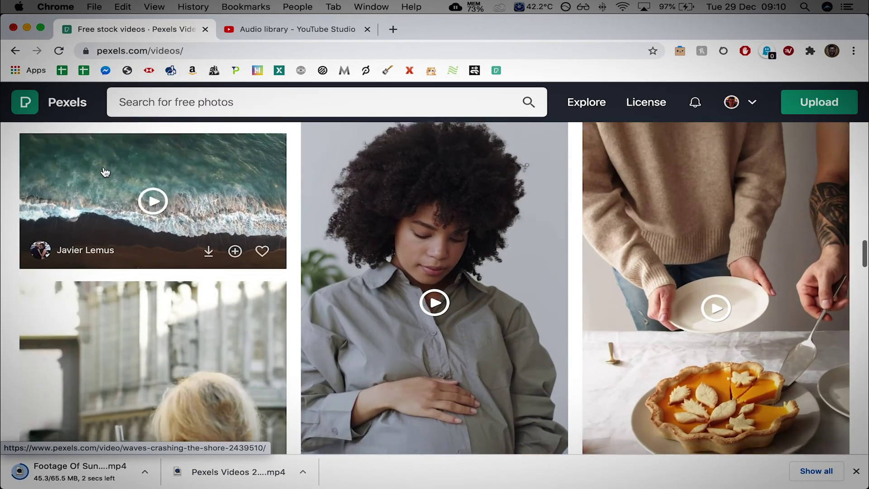
left_click(207, 266)
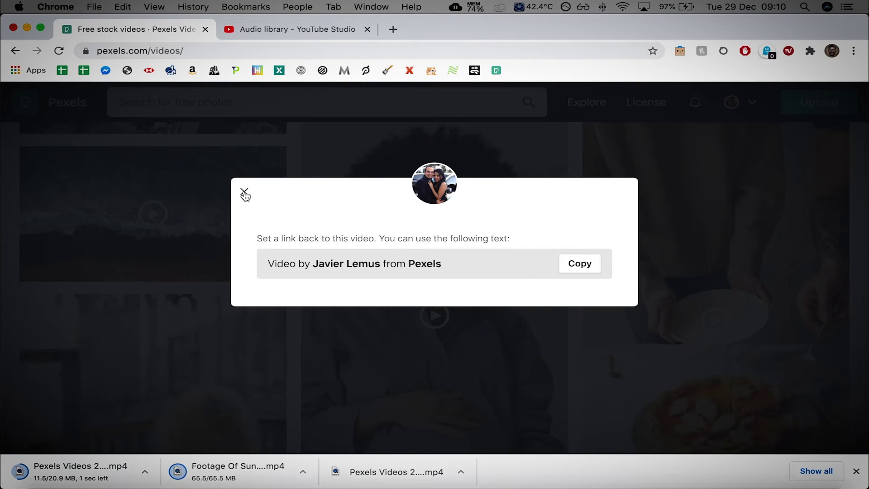
left_click(244, 193)
Download the Pexels bird's-eye-view video of green ocean waves and dismiss the thank-you dialog
scroll(444, 273, "down", 10)
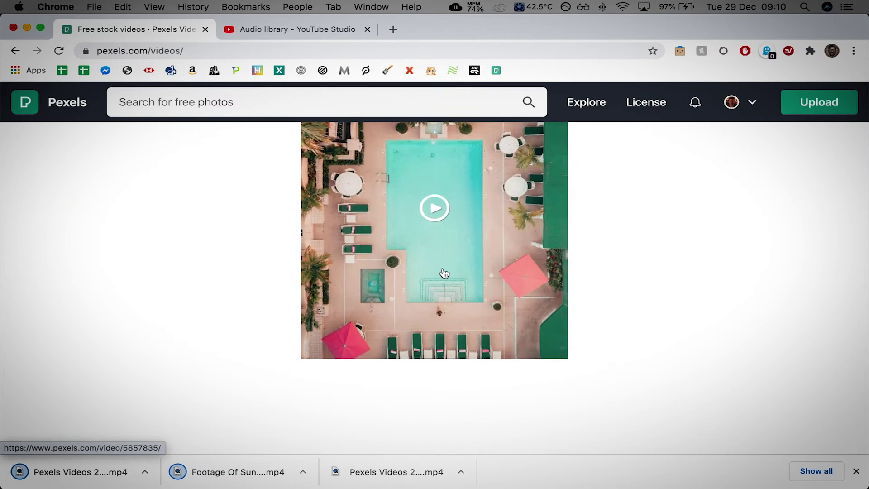
scroll(443, 273, "down", 10)
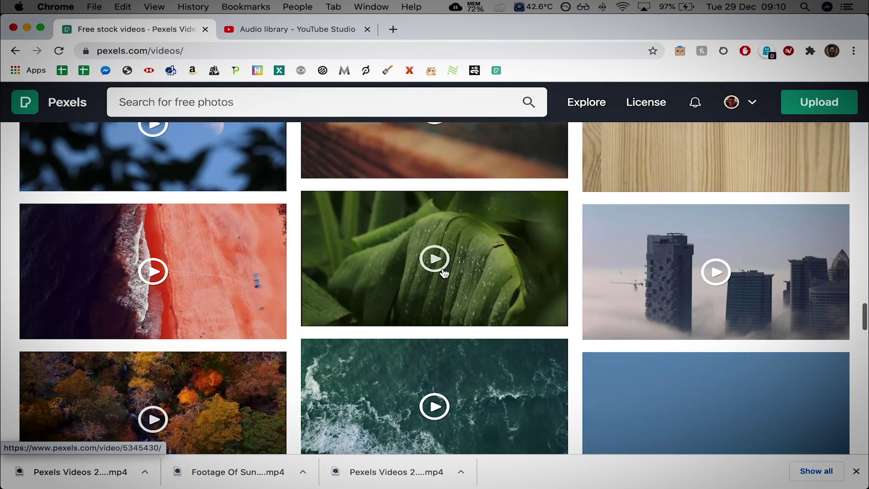
scroll(444, 272, "down", 1)
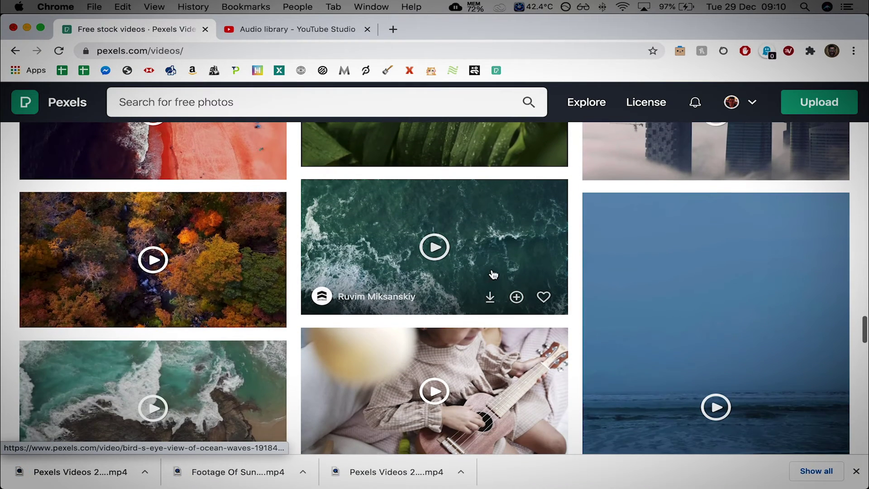
left_click(489, 297)
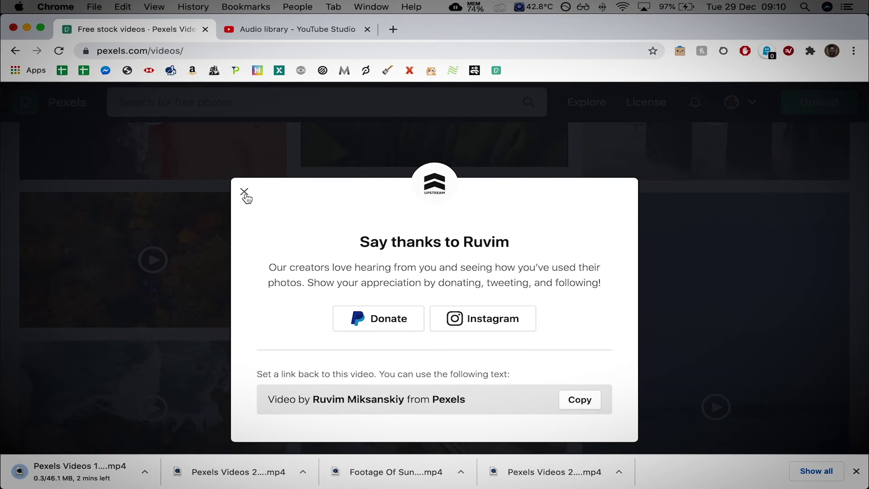
left_click(244, 192)
Download the vertical Pexels video of blue sea waves rolling onto the shore and dismiss the thank-you dialog
scroll(629, 232, "down", 1)
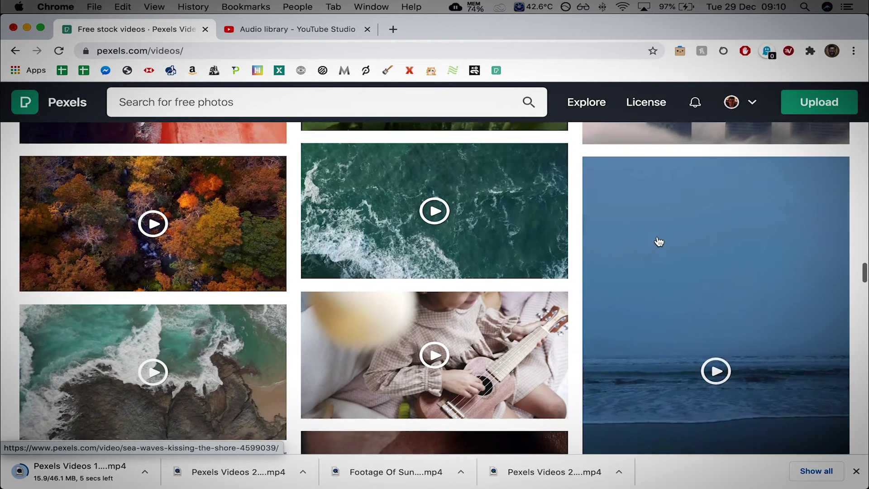
scroll(629, 207, "down", 5)
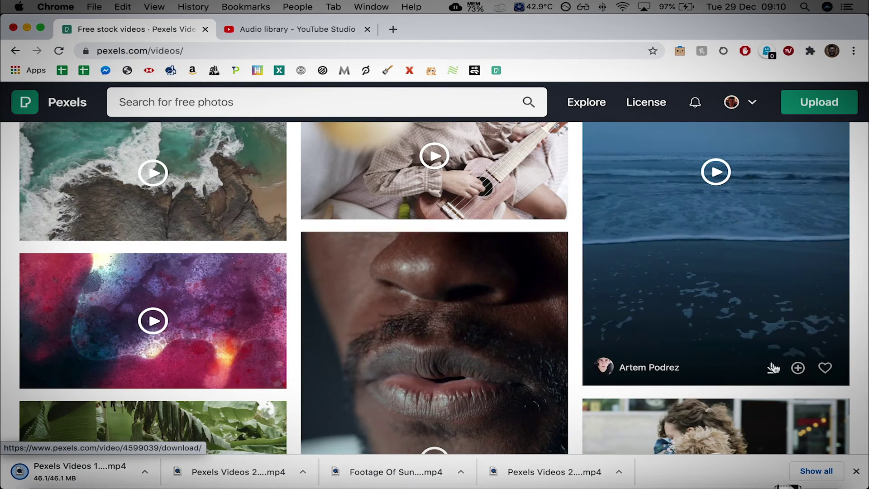
left_click(773, 367)
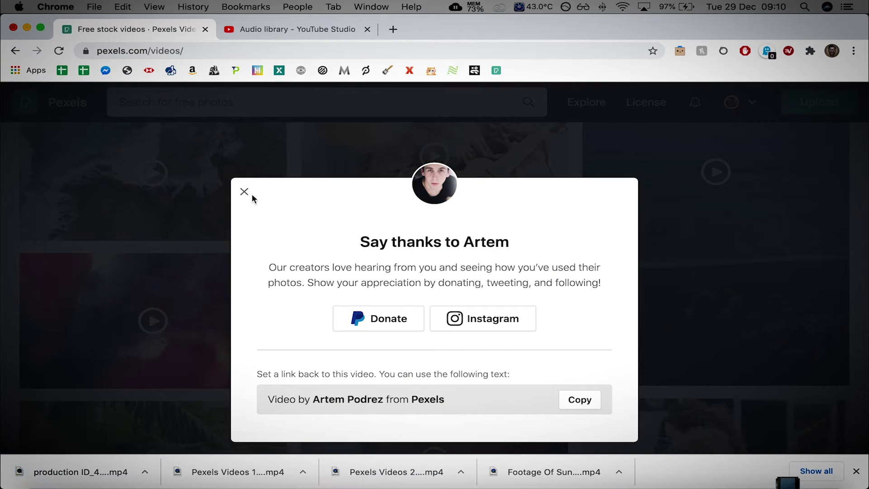
left_click(245, 191)
scroll(434, 335, "down", 1)
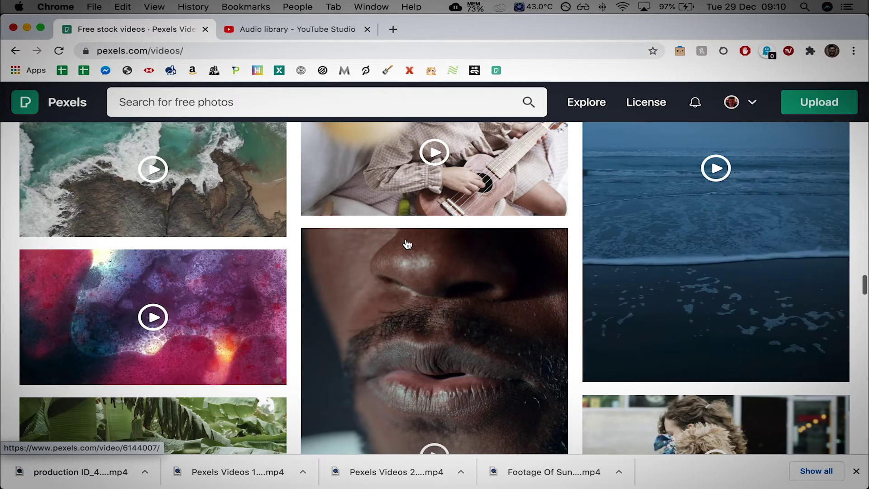
Switch to the Downloads folder in Finder and select all five downloaded MP4 videos
mouse_move(513, 212)
key("ctrl+Right")
key("ctrl+Right")
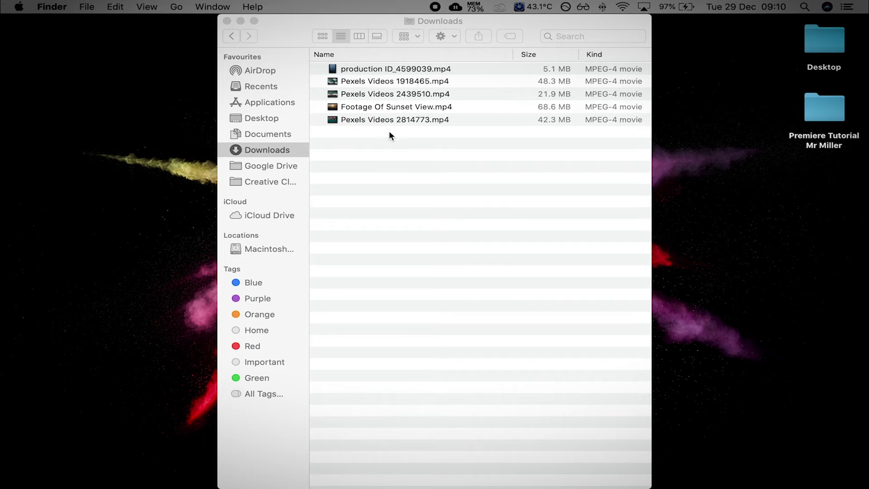
left_click(450, 151)
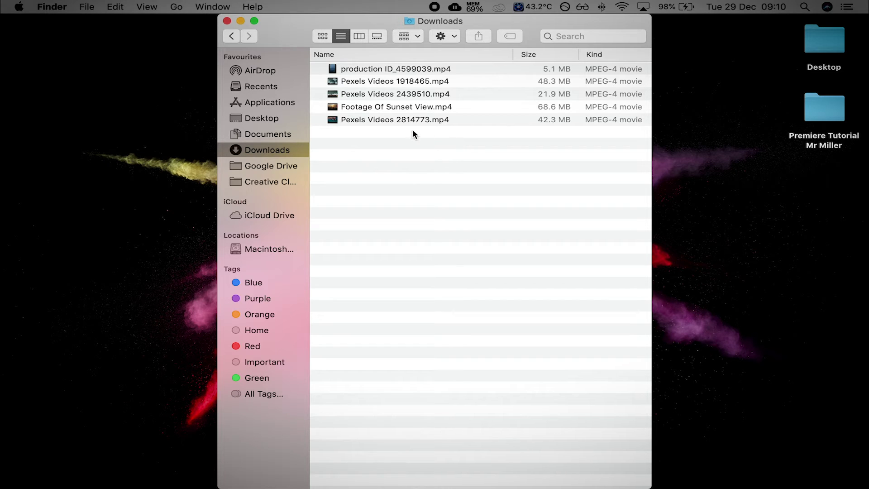
left_click_drag(403, 128, 366, 74)
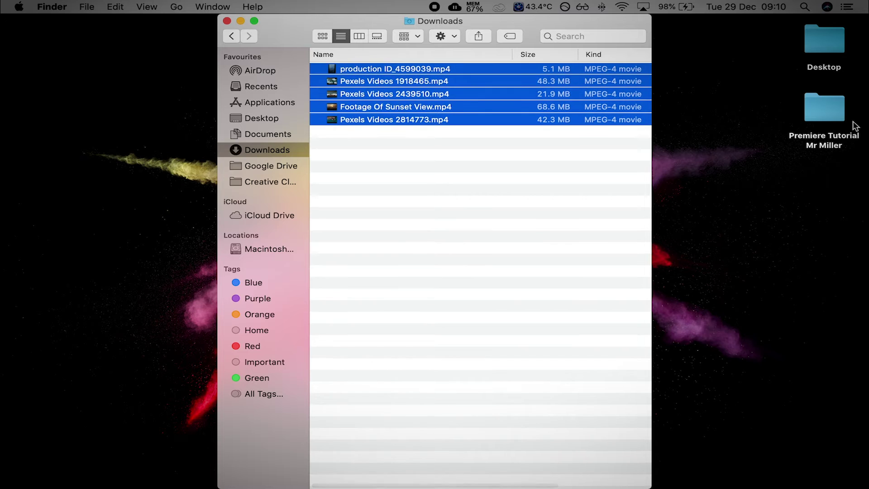
Open the Premiere tutorial project folder on the desktop and create a folder named Footage inside it
double_click(822, 114)
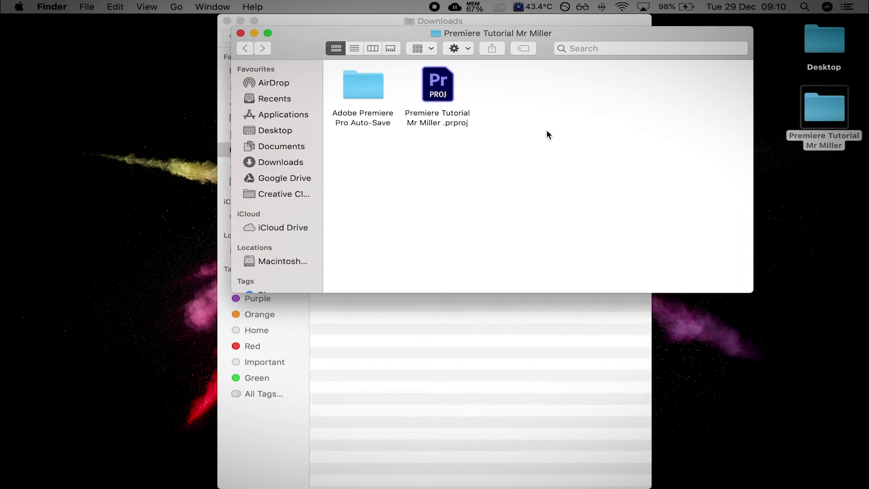
right_click(528, 91)
left_click(582, 103)
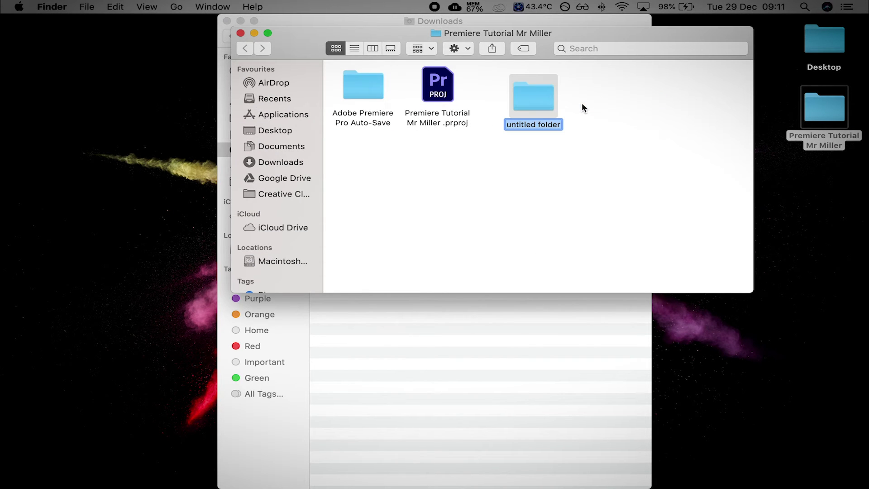
type("Footage")
key("Return")
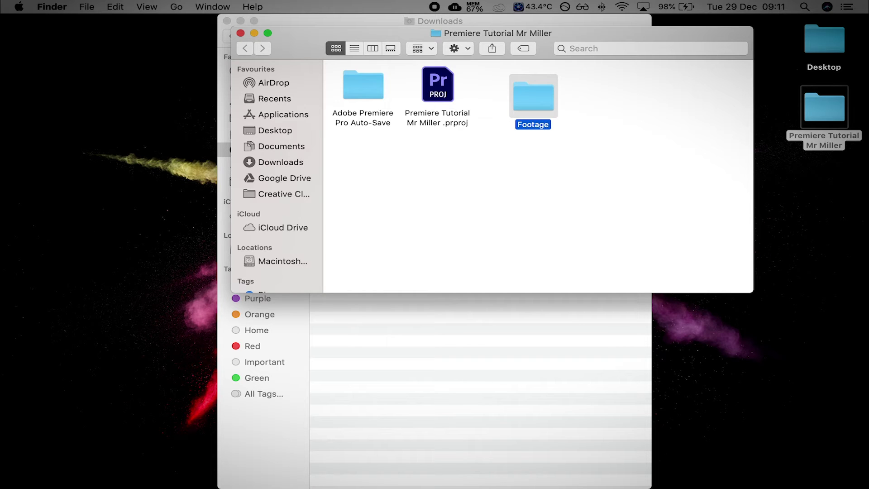
Sort the contents of the project folder by name
right_click(601, 138)
mouse_move(644, 245)
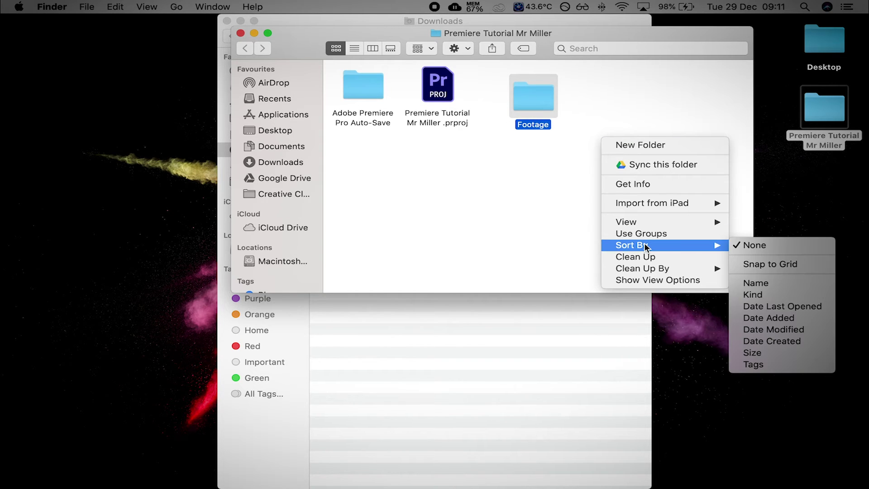
left_click(754, 282)
Move the five downloaded MP4 videos into the Footage folder and sort that folder by name
left_click_drag(345, 34, 355, 195)
left_click_drag(336, 74, 485, 246)
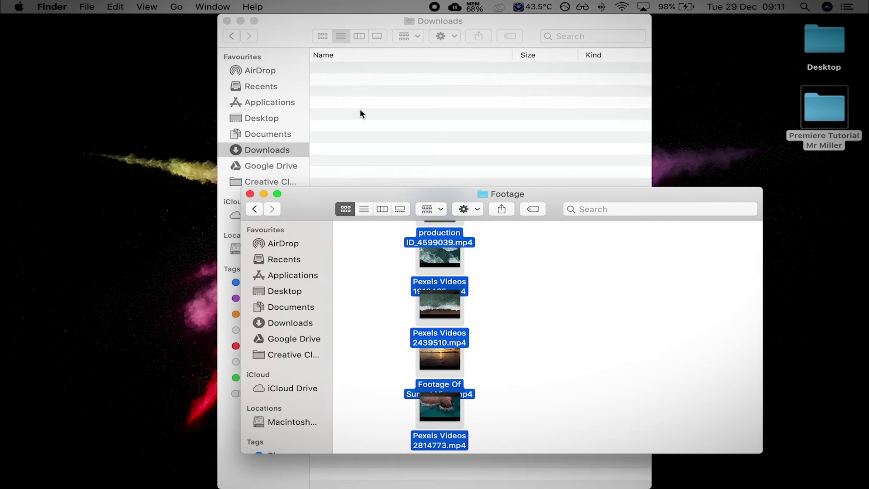
right_click(592, 292)
mouse_move(638, 400)
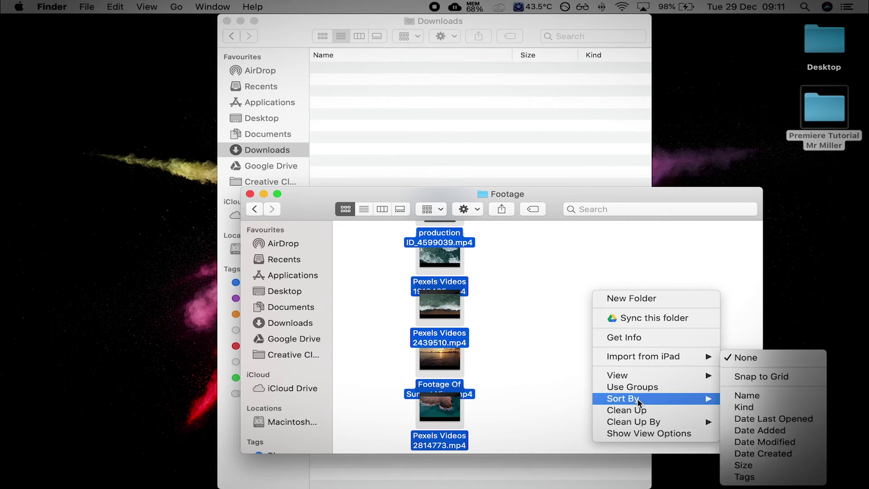
left_click(766, 401)
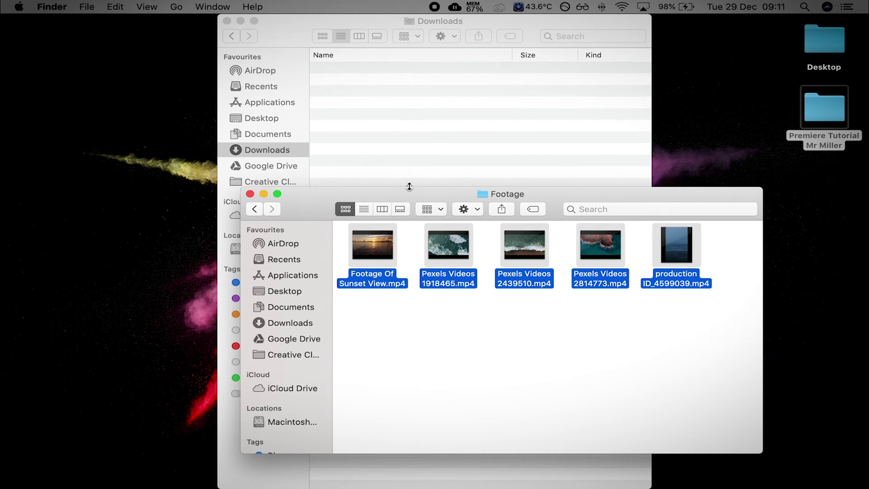
Switch to Chrome and close the Pexels page, leaving the YouTube Studio audio library open
key("ctrl+Left")
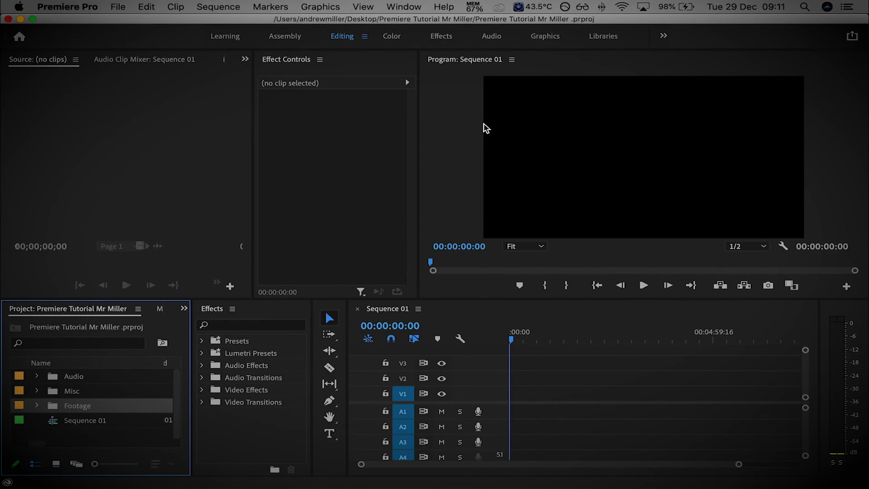
key("ctrl+Left")
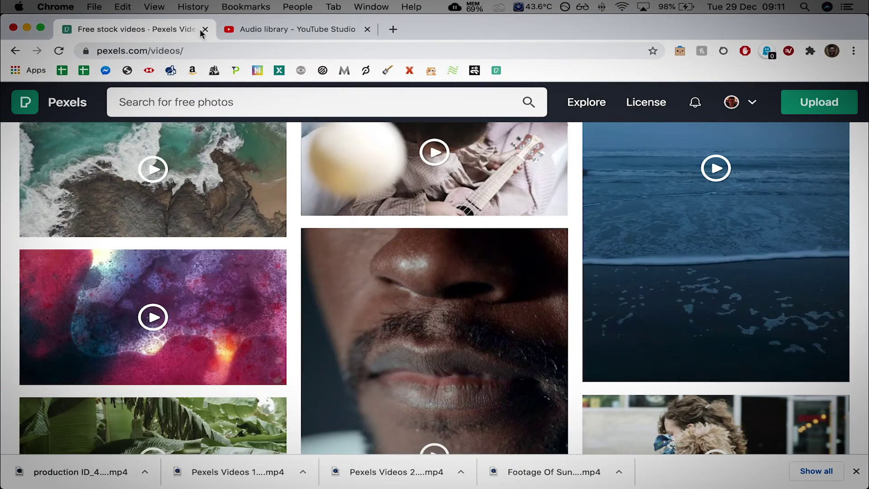
left_click(205, 29)
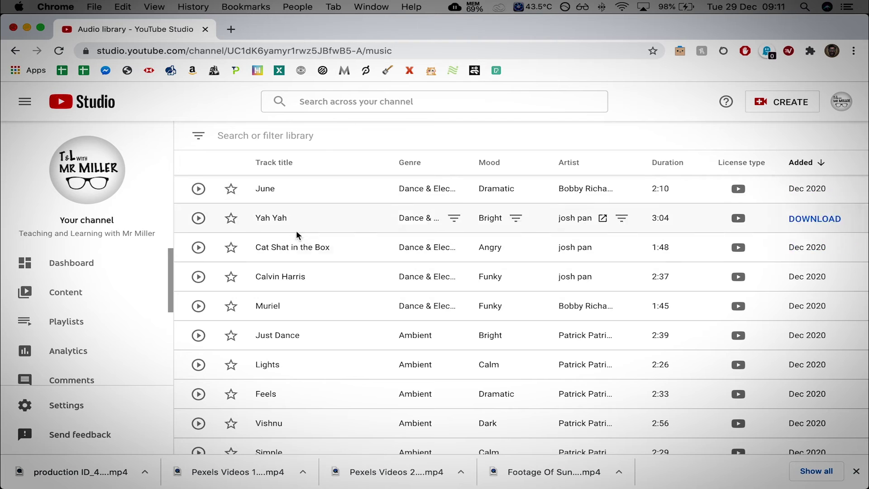
Preview the track Cat Shat in the Box in the audio library and download it
left_click(199, 250)
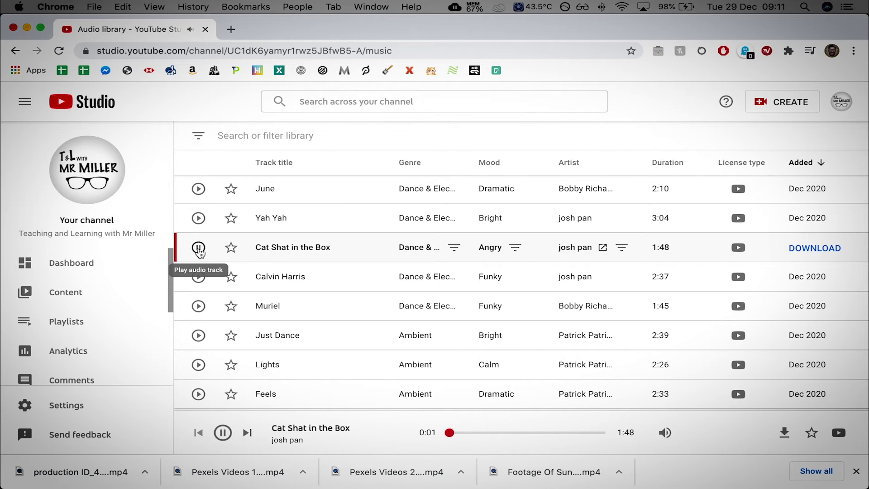
left_click(199, 248)
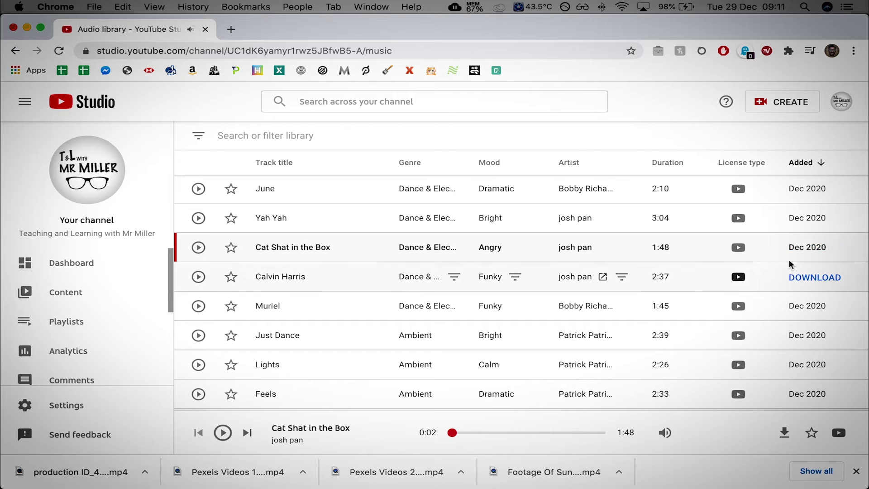
left_click(816, 248)
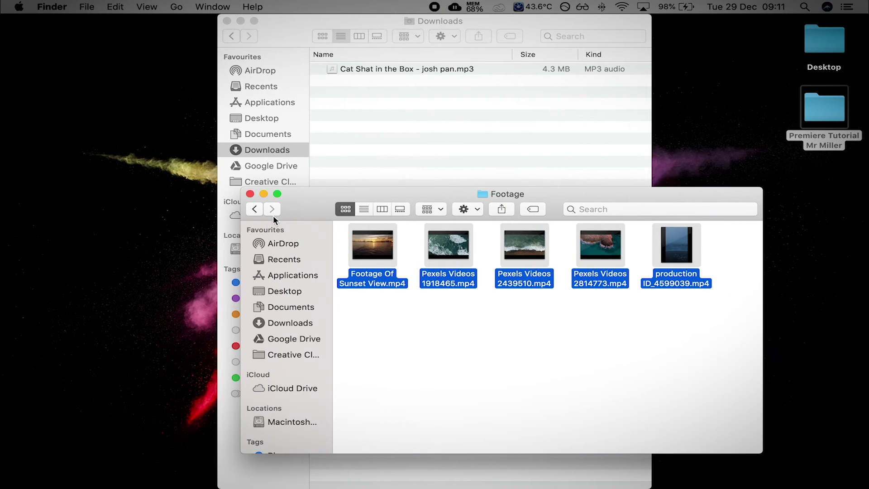
In Finder, return to the project folder and create a folder named Audio
left_click(254, 209)
right_click(621, 274)
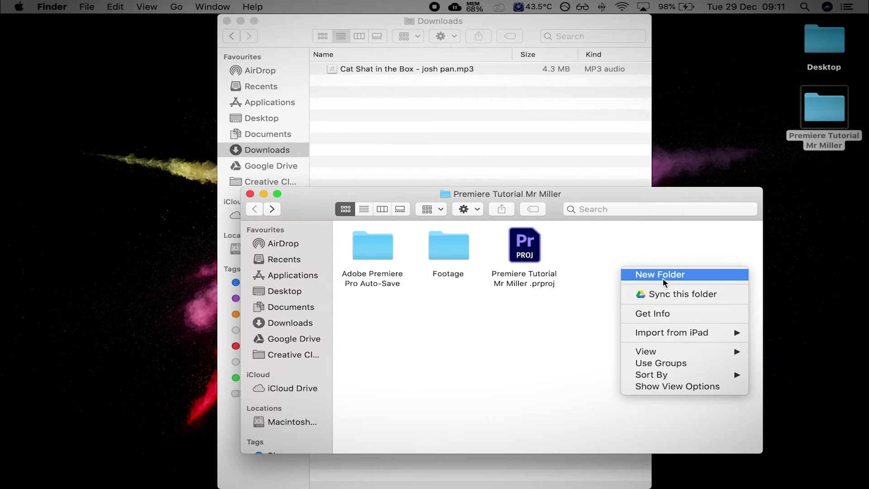
left_click(665, 280)
type("Audio")
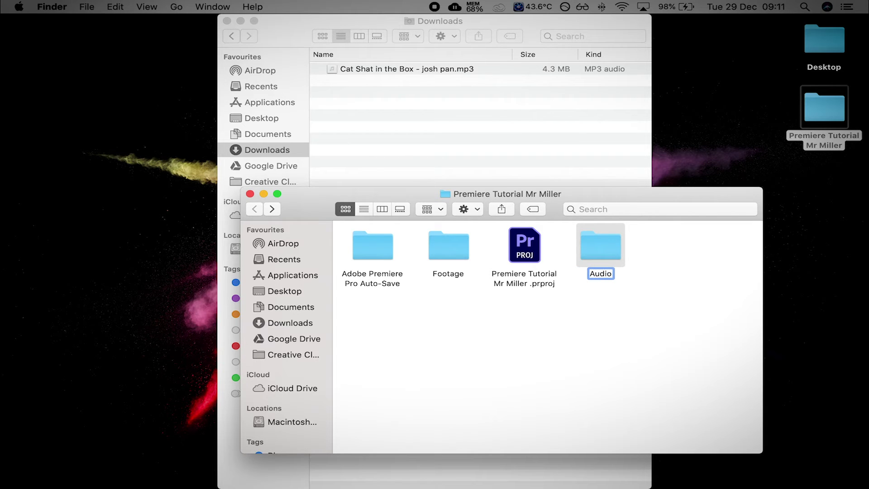
key("Return")
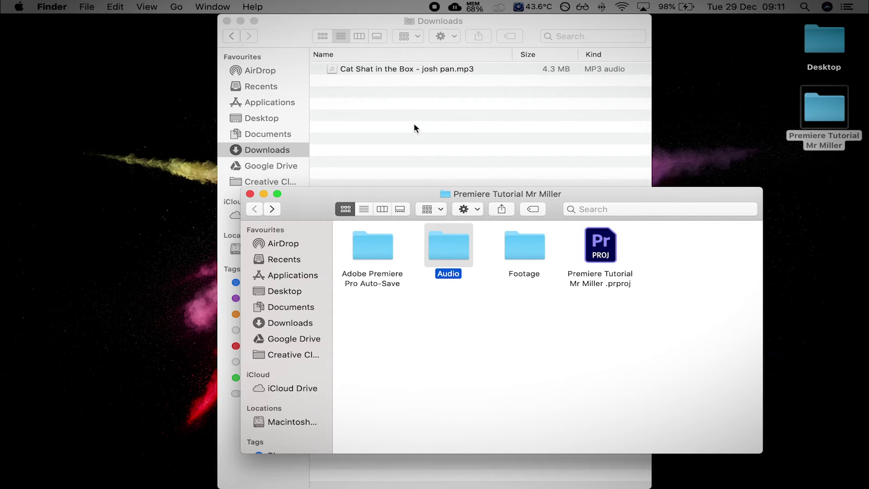
Move the Cat Shat in the Box MP3 from Downloads into the Audio folder and sort that folder by name
left_click_drag(336, 73, 451, 254)
right_click(579, 275)
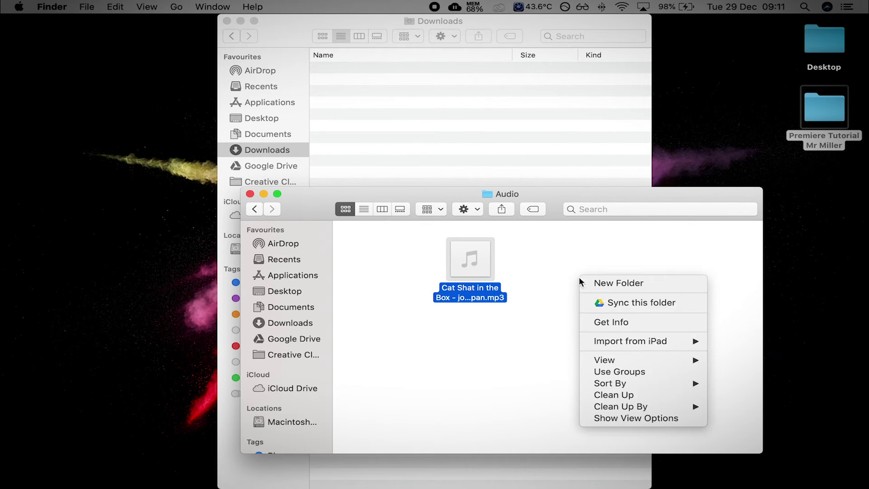
mouse_move(673, 384)
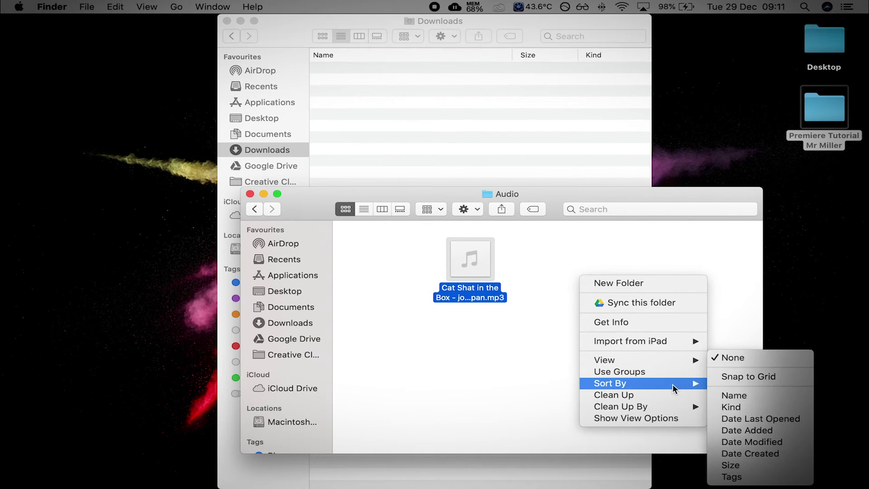
left_click(736, 390)
Switch to the YouTube audio library in Chrome, preview Calvin Harris and Yah Yah, and download Yah Yah
key("ctrl+Left")
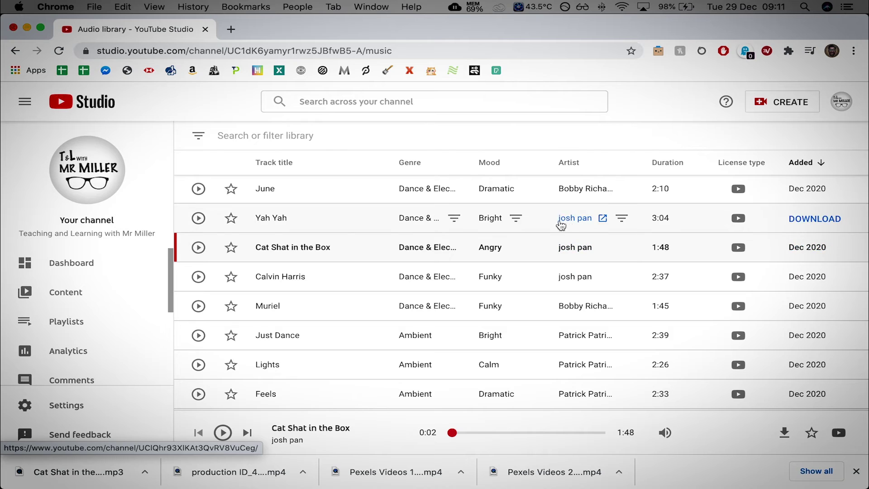
left_click(199, 277)
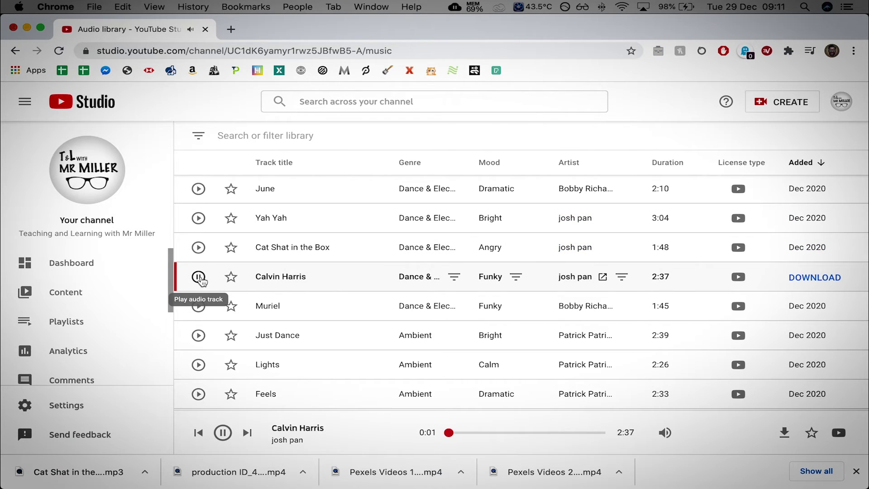
left_click(199, 219)
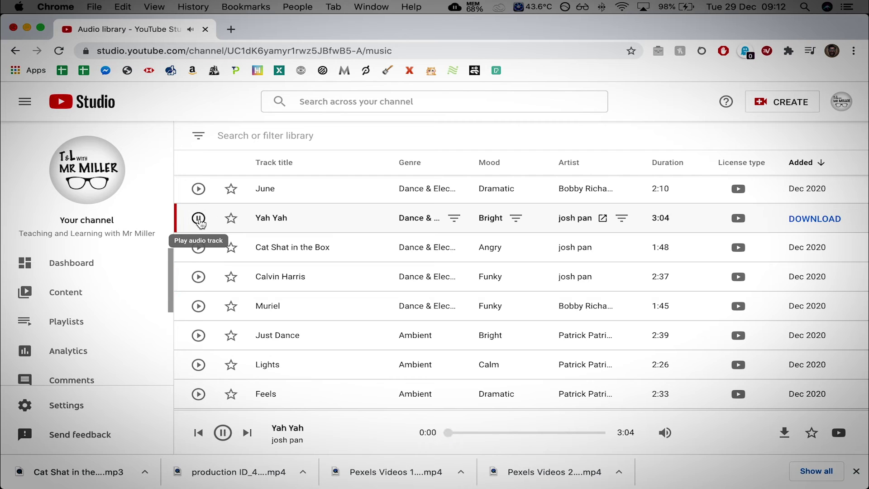
left_click(199, 219)
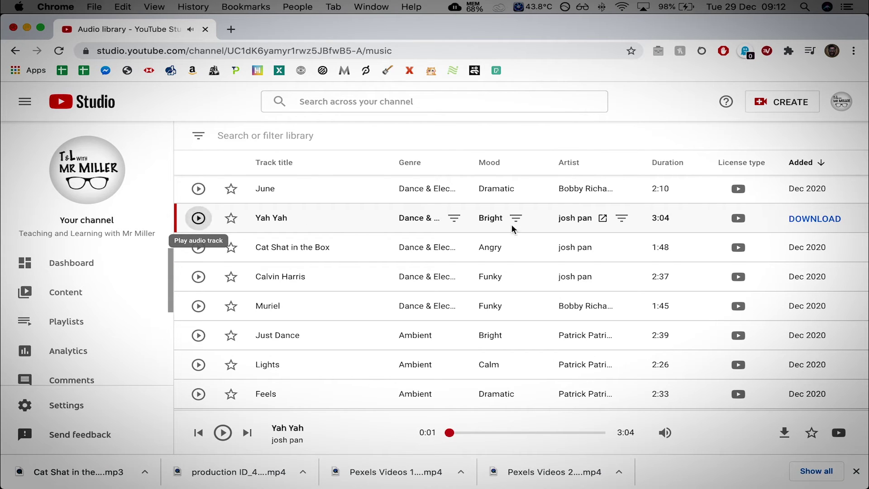
left_click(813, 219)
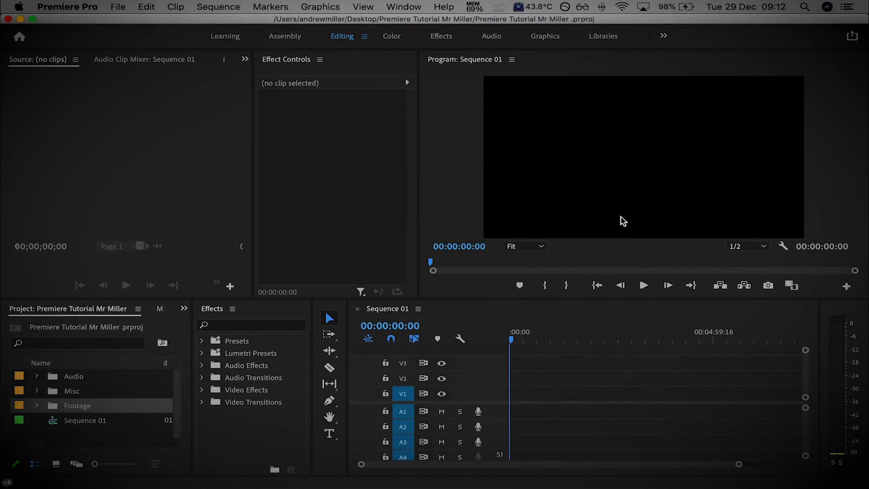
Switch to Finder and move the Yah Yah MP3 from Downloads into the project's Audio folder
key("ctrl+Right")
key("ctrl+Right")
key("ctrl+Left")
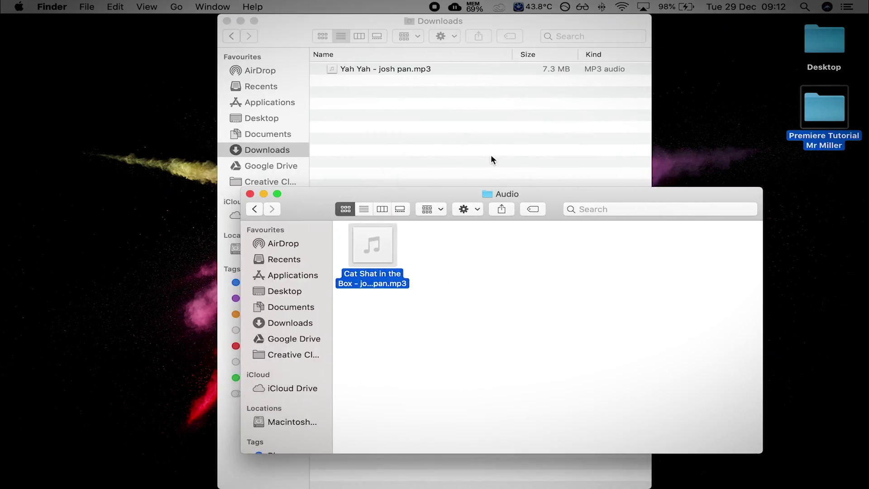
left_click(484, 151)
left_click_drag(336, 71, 677, 286)
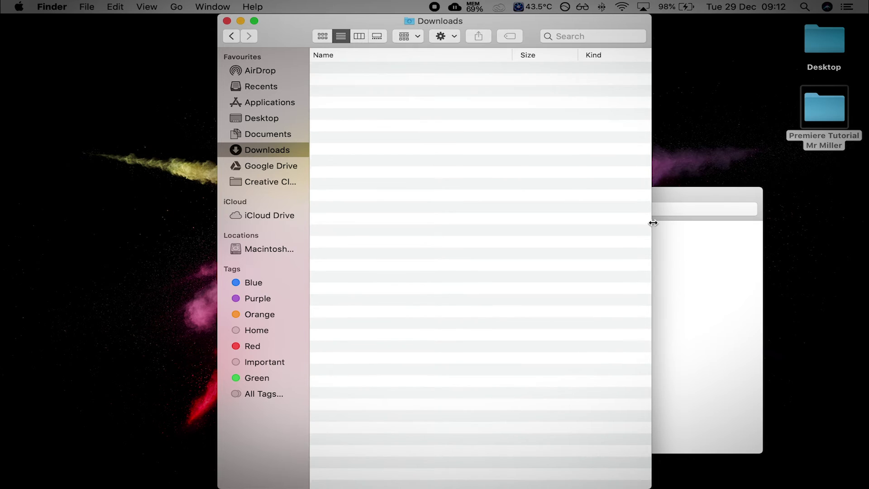
Close the Downloads and Audio folder windows
left_click(227, 22)
left_click(421, 265)
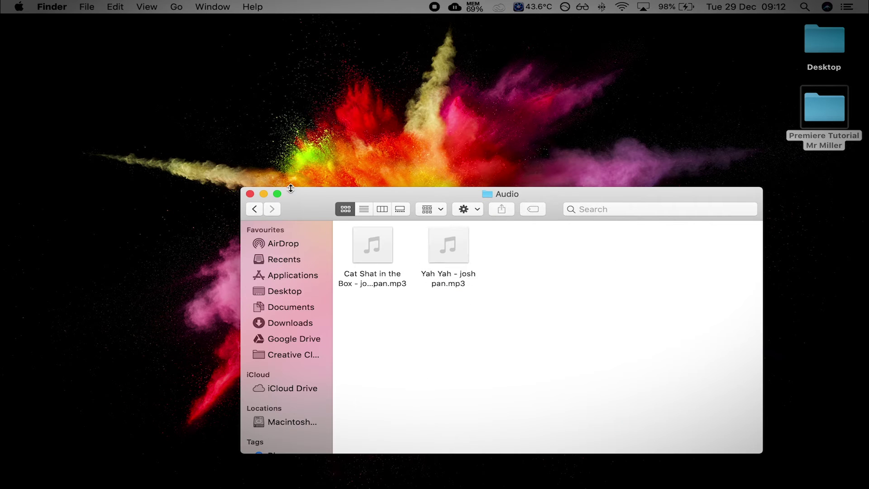
left_click(253, 194)
Switch to Premiere Pro and save the project
key("ctrl+Left")
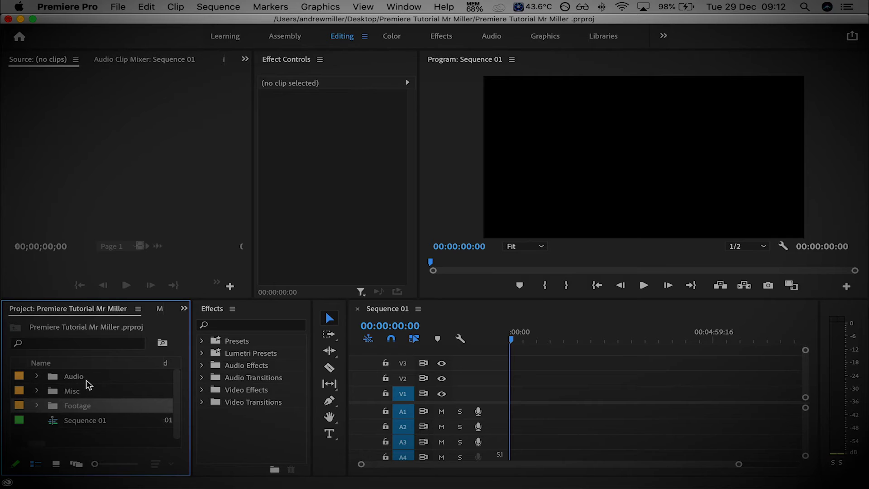
key("super+s")
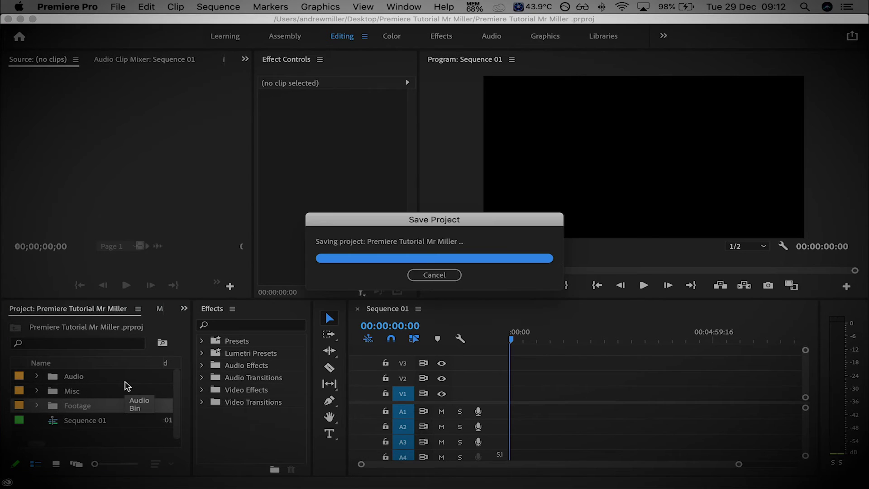
left_click(123, 443)
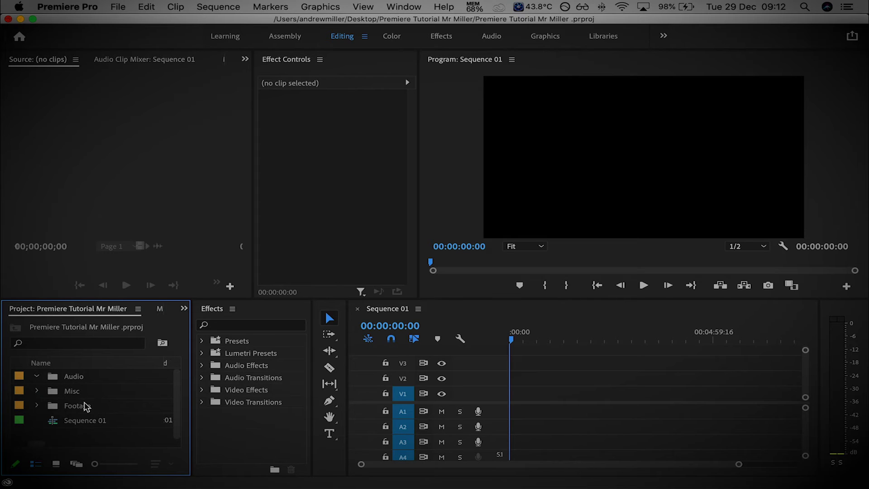
Import both MP3 tracks from the project's Audio folder on the desktop into the Audio bin
left_click(57, 379)
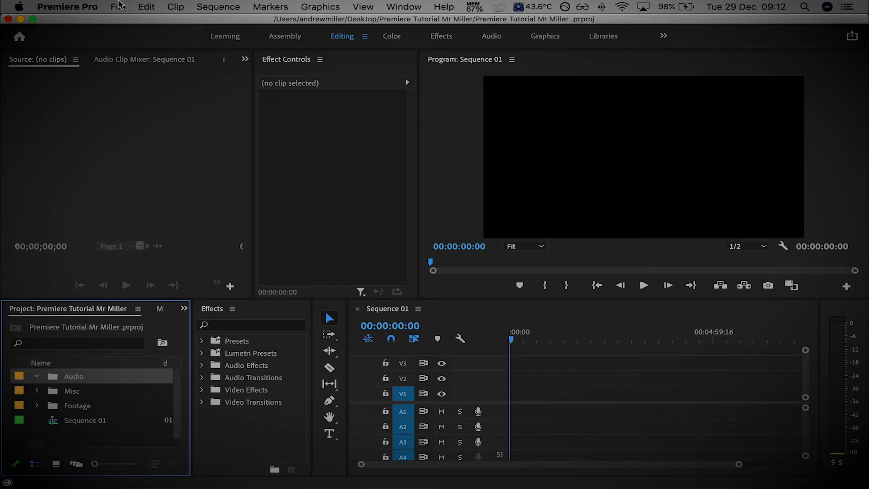
left_click(116, 7)
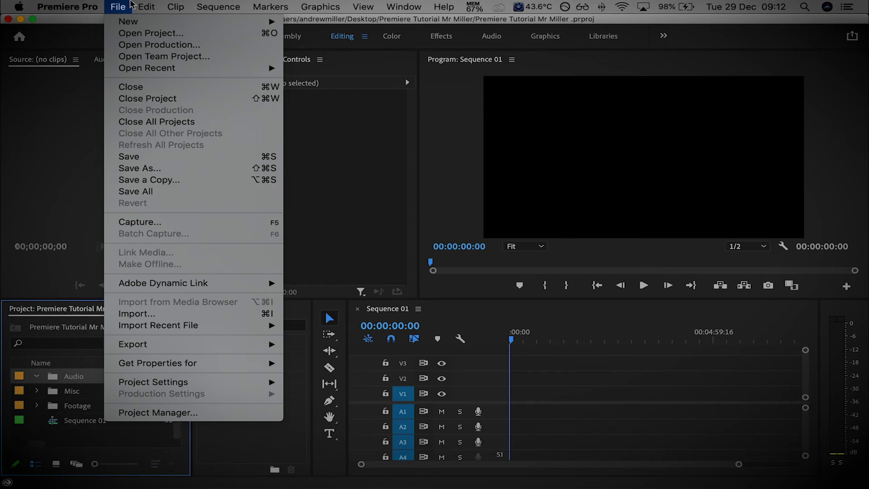
left_click(152, 314)
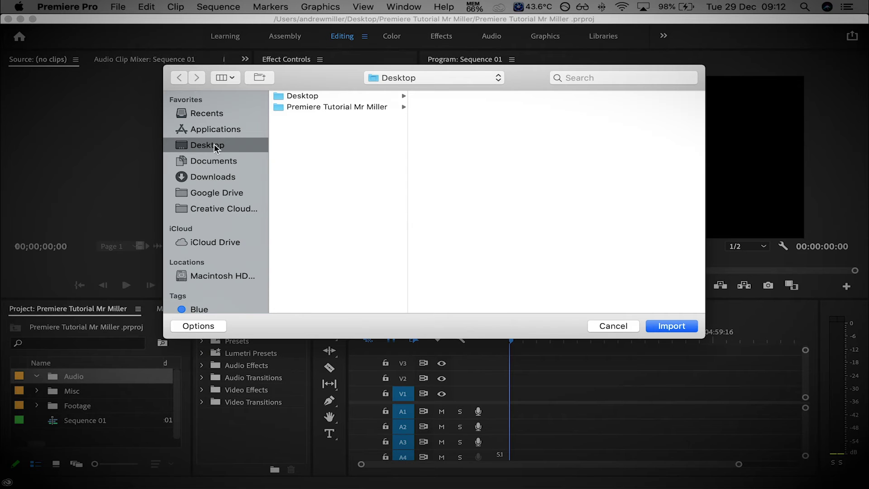
left_click(319, 107)
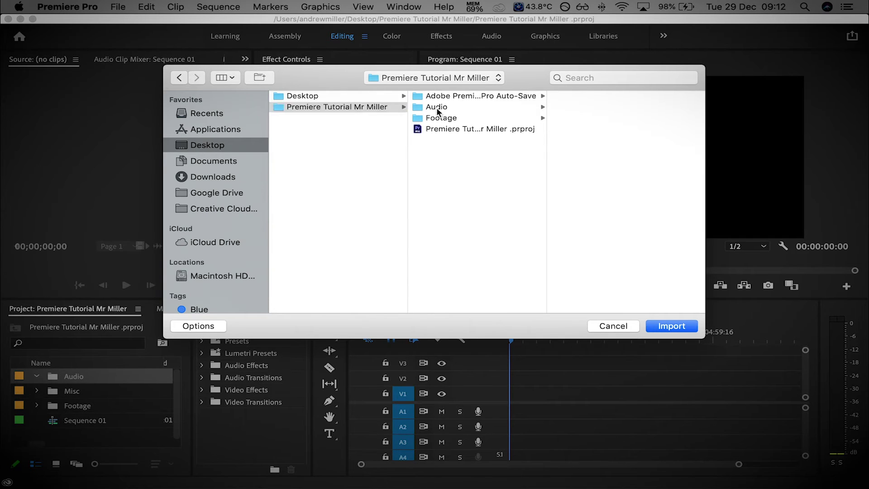
left_click(436, 107)
key("super+a")
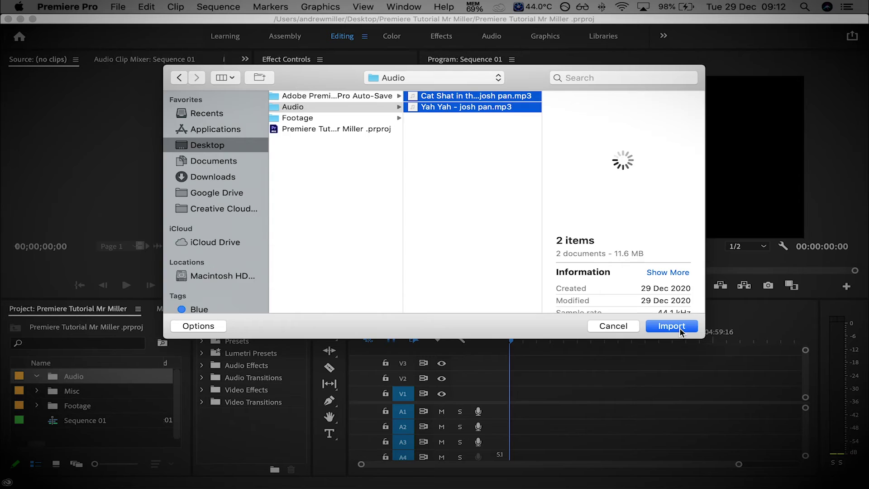
left_click(679, 327)
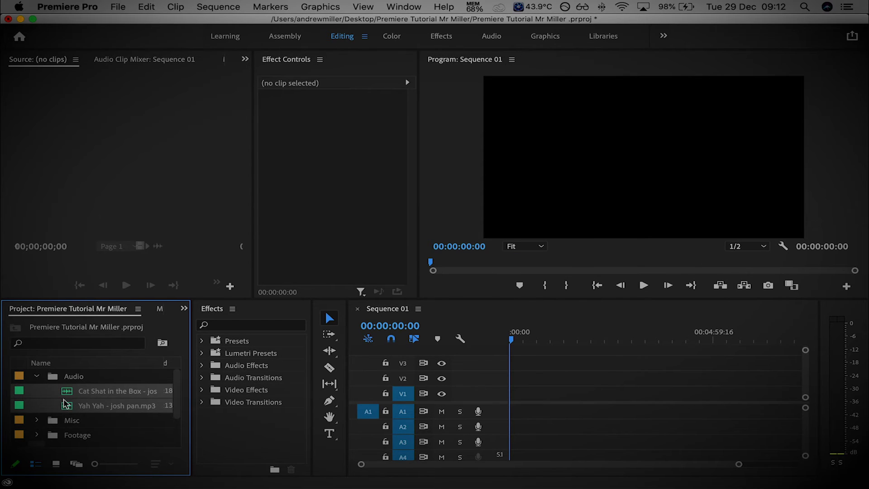
Import all five MP4 clips from the project's Footage folder on the desktop into the Footage bin
left_click(37, 376)
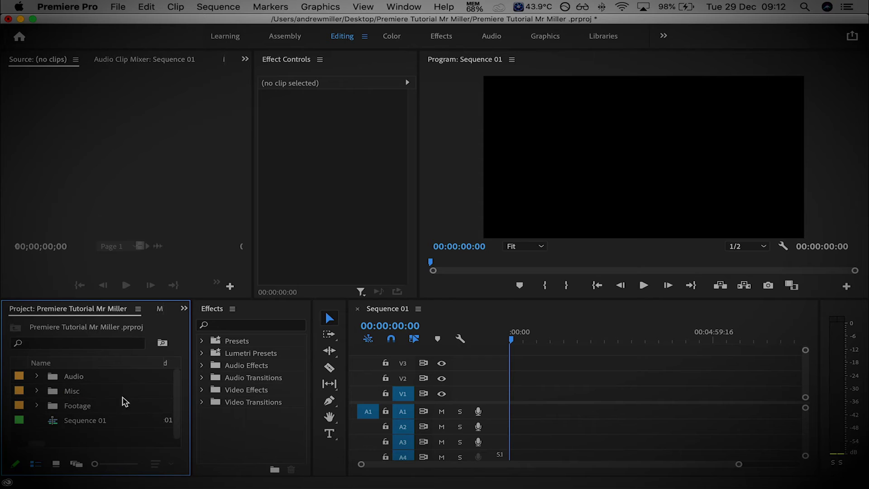
left_click(55, 410)
left_click(118, 6)
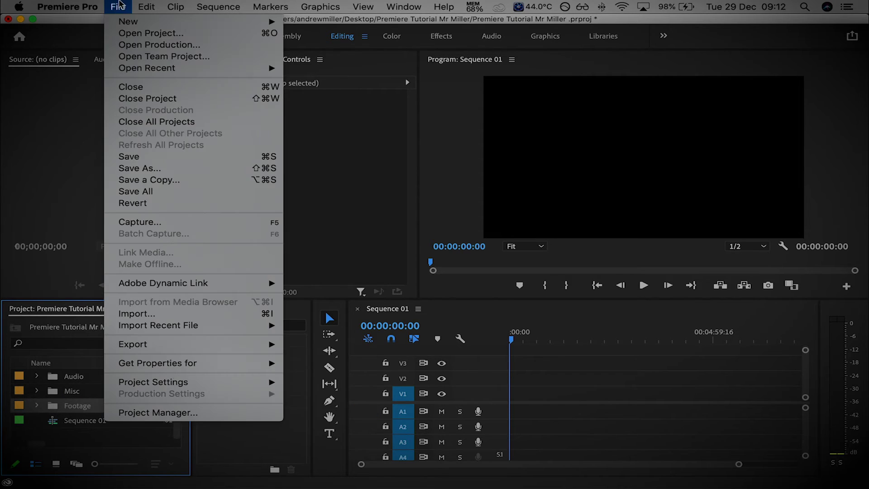
left_click(177, 313)
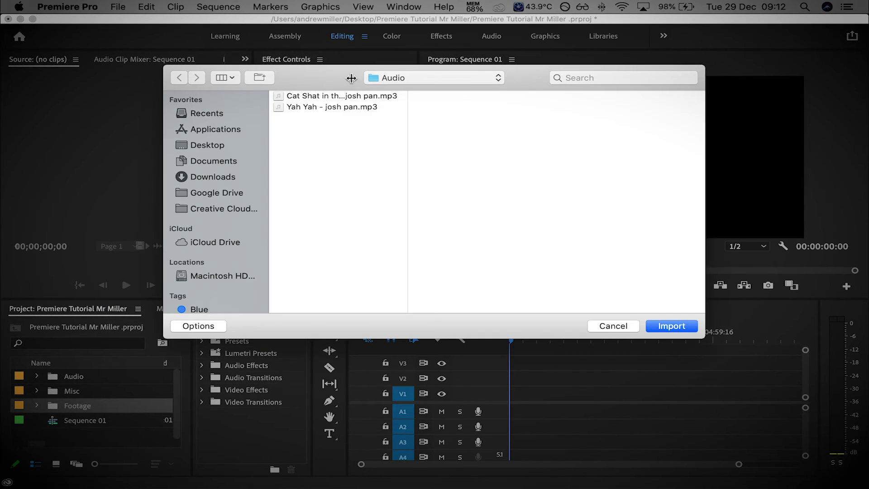
left_click(401, 78)
left_click(399, 89)
left_click(453, 118)
key("super+a")
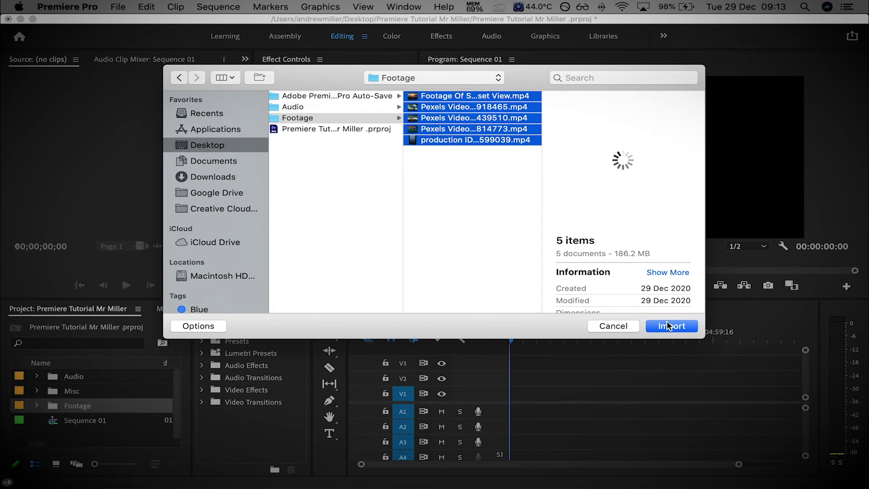
left_click(667, 324)
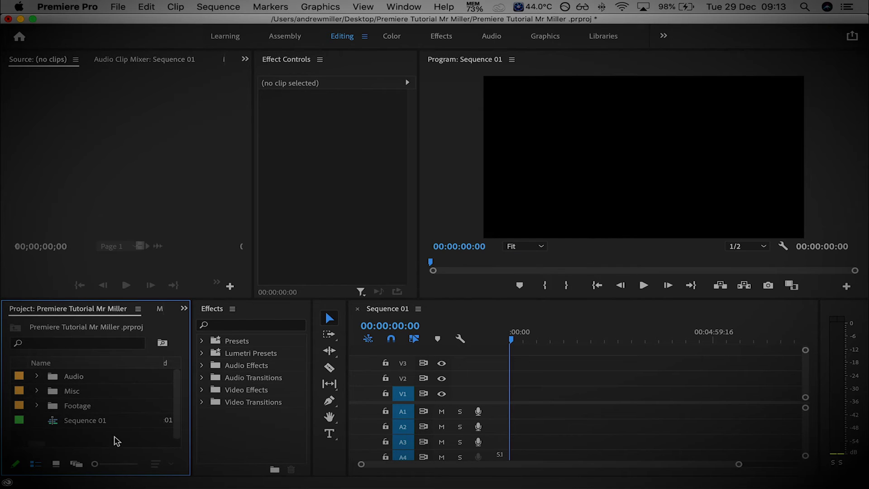
Examine the imported clips inside the Footage bin and collapse the bin
left_click(37, 405)
scroll(122, 413, "down", 3)
scroll(125, 415, "up", 4)
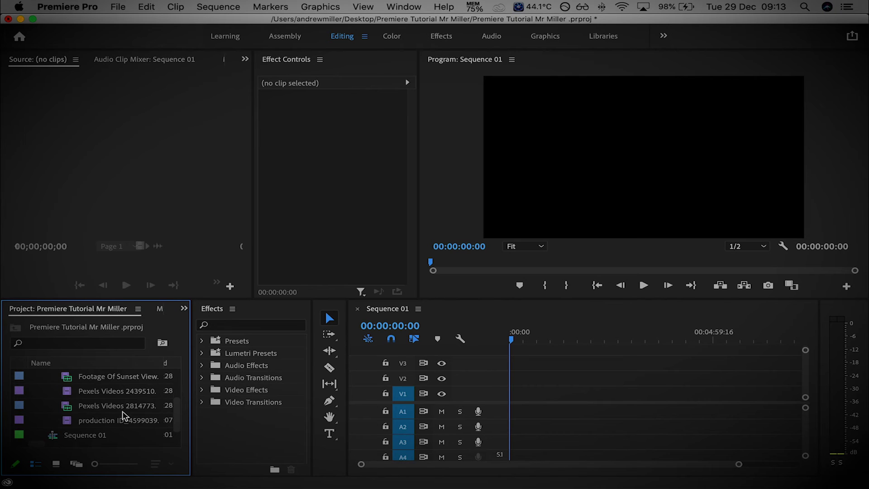
scroll(77, 393, "down", 1)
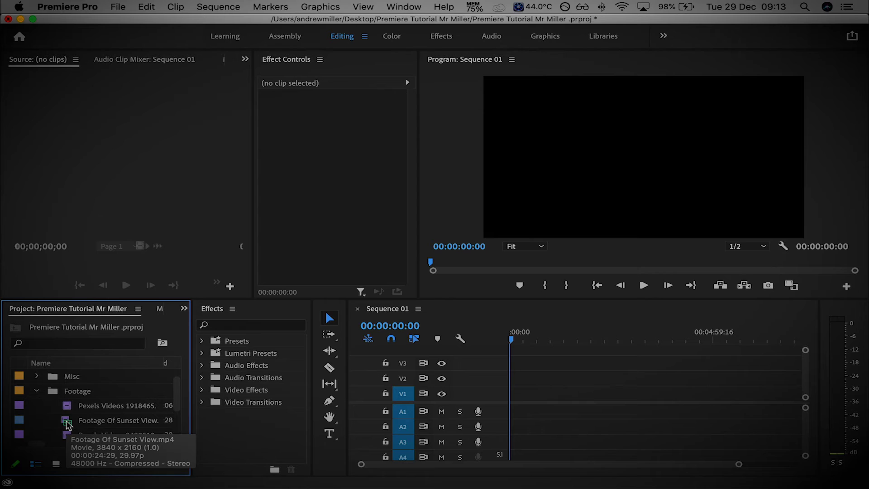
scroll(71, 410, "down", 4)
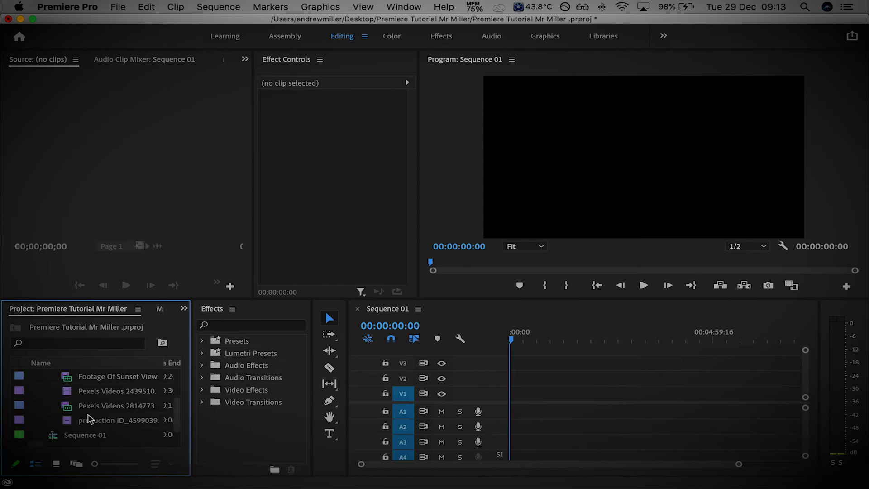
scroll(67, 402, "up", 5)
left_click(37, 406)
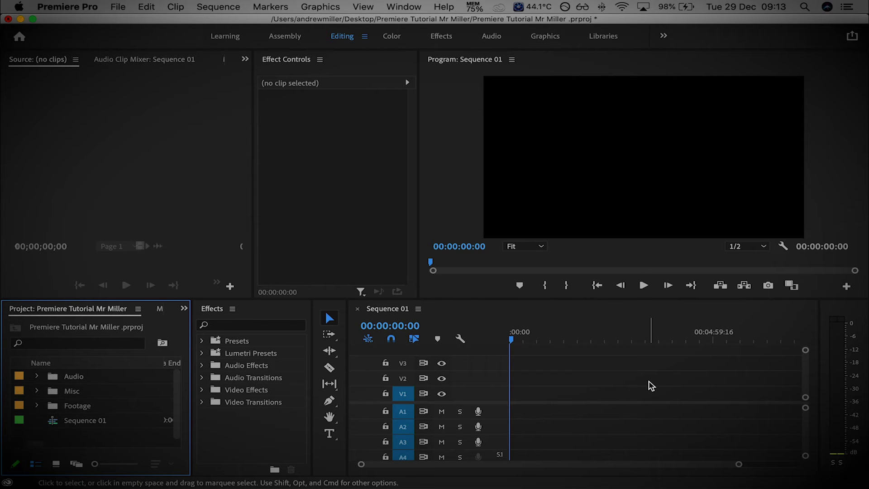
Delete three surplus audio tracks from Sequence 01, keeping only A1, A2 and A3 above the Master track
scroll(647, 428, "down", 3)
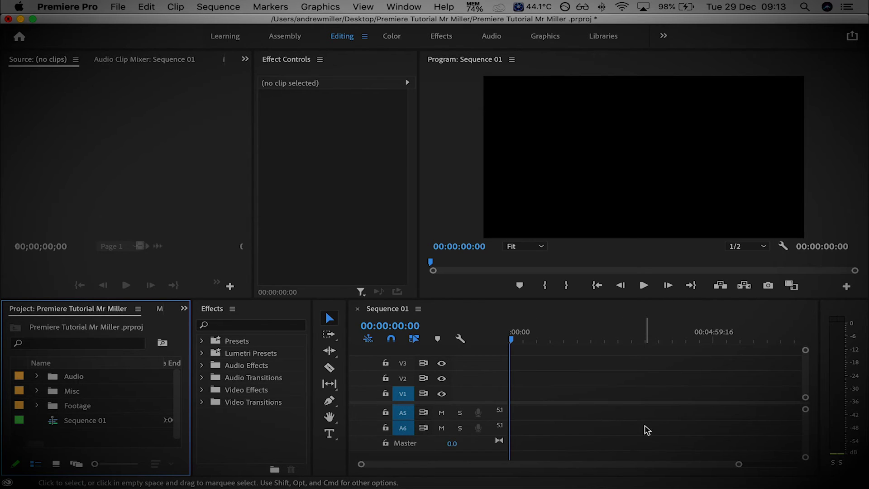
scroll(647, 429, "up", 1)
scroll(647, 429, "up", 1)
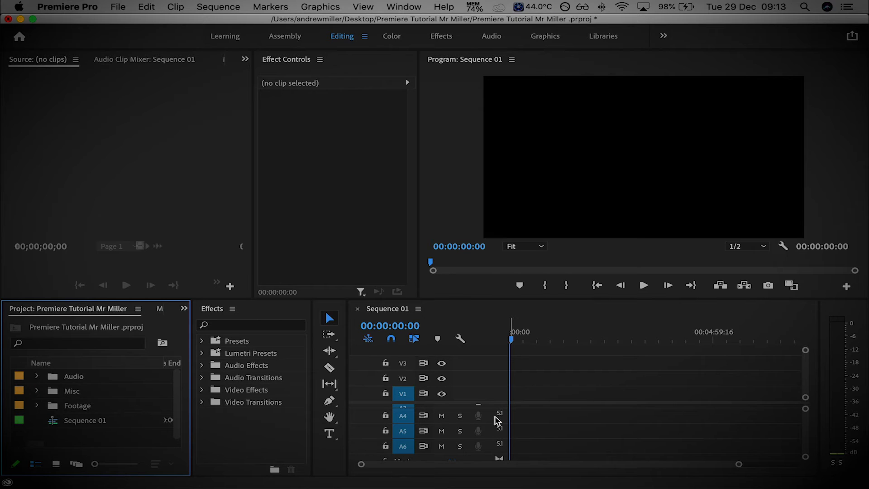
scroll(507, 420, "up", 2)
scroll(498, 448, "down", 1)
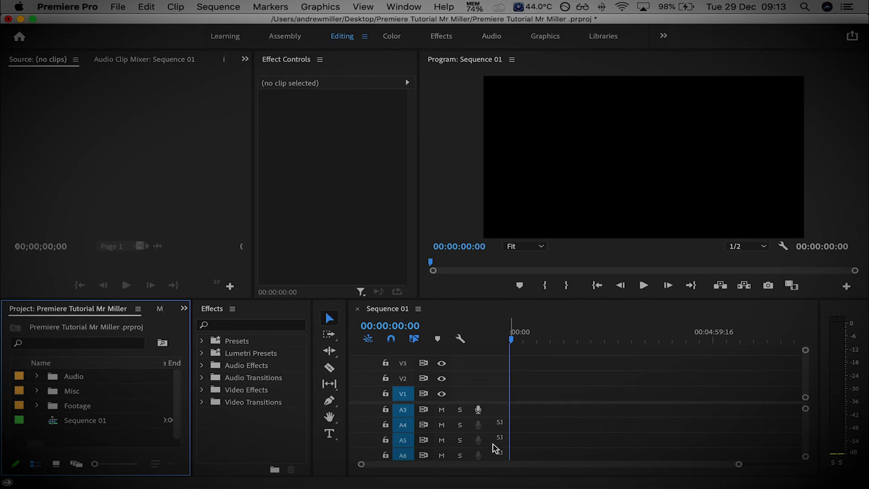
left_click(493, 429)
right_click(492, 429)
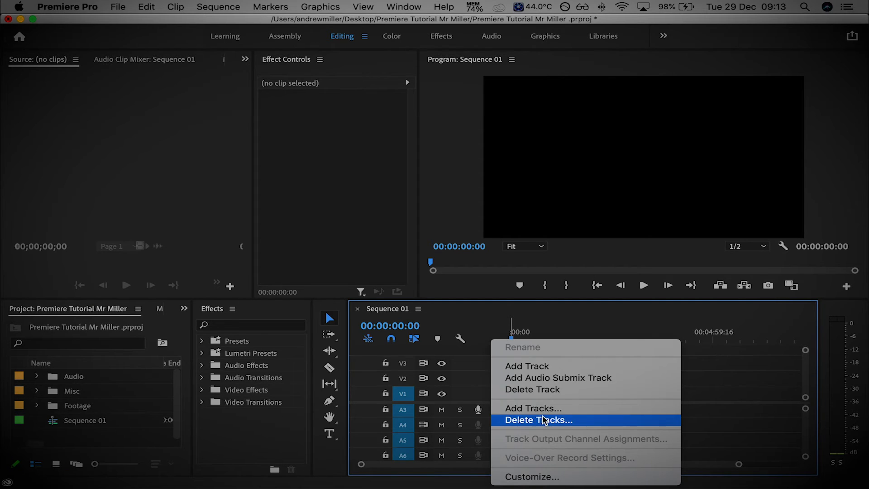
left_click(572, 398)
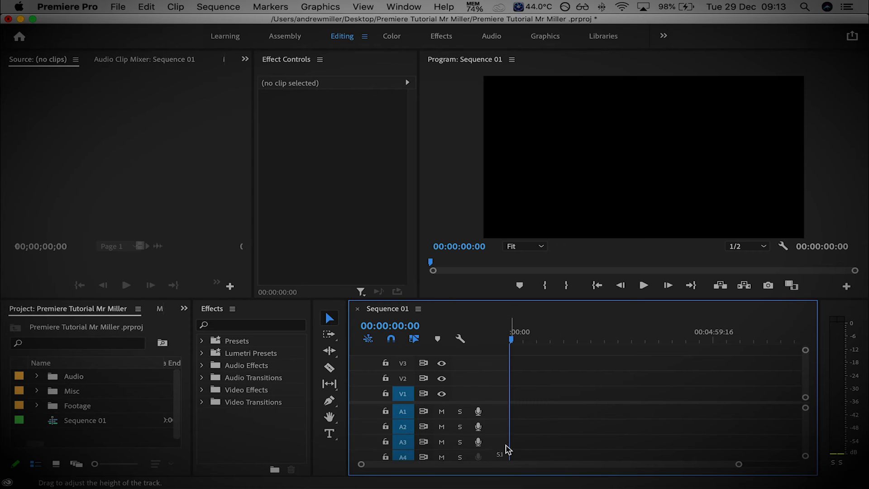
scroll(502, 448, "down", 1)
right_click(492, 429)
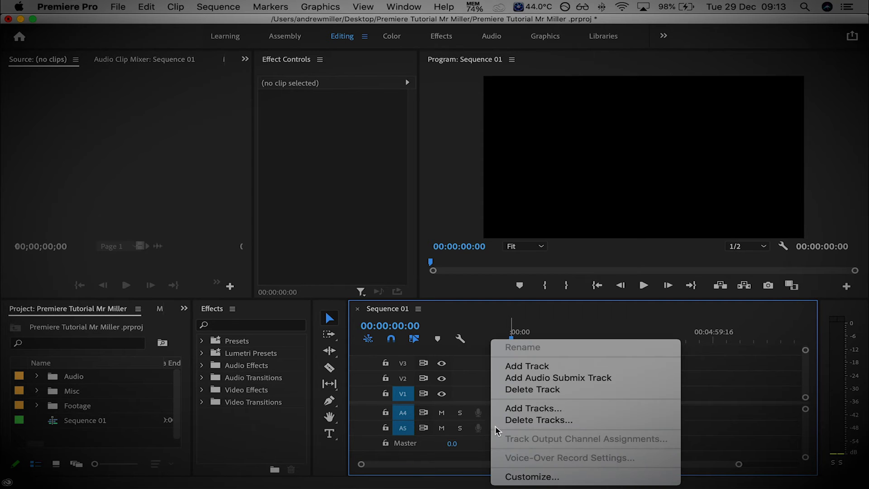
left_click(548, 391)
scroll(498, 441, "down", 1)
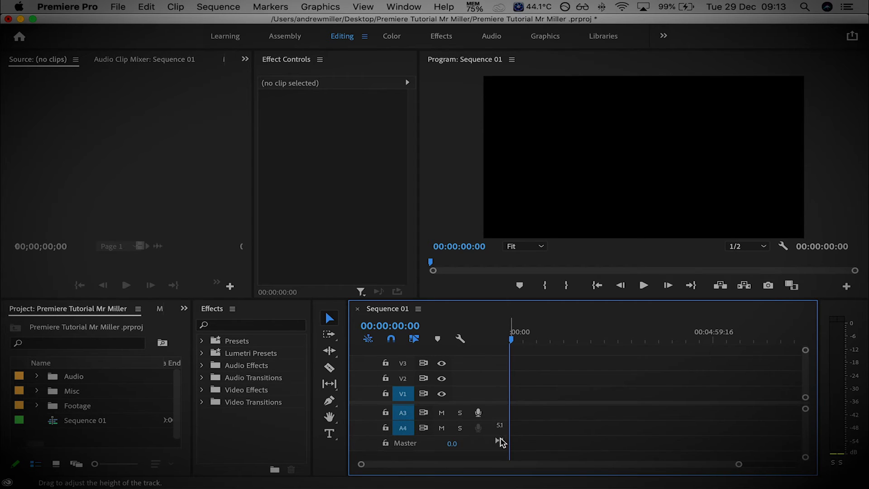
right_click(493, 430)
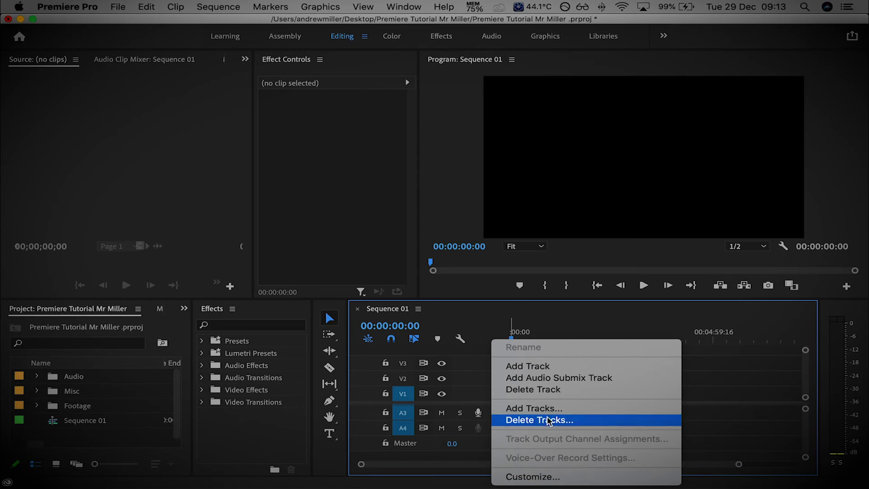
left_click(559, 391)
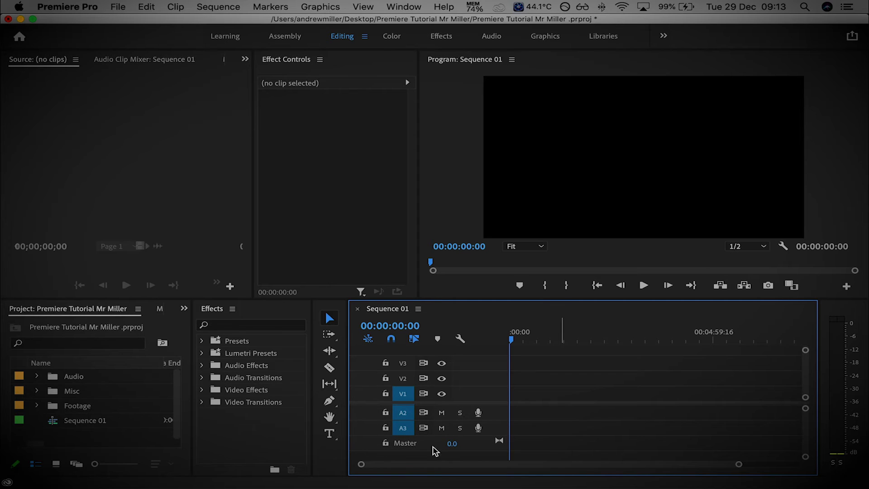
key("super+z")
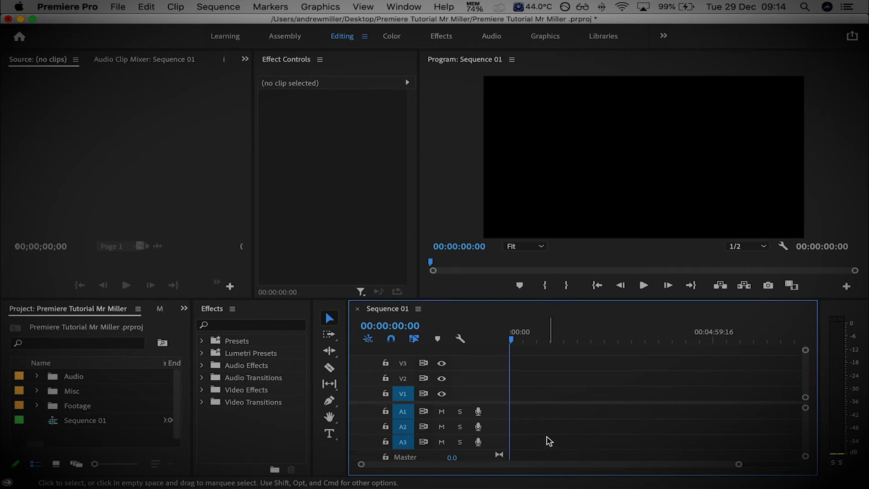
Expand the Footage bin and open the Pexels Videos 1918465 clip in the Source monitor
left_click(37, 406)
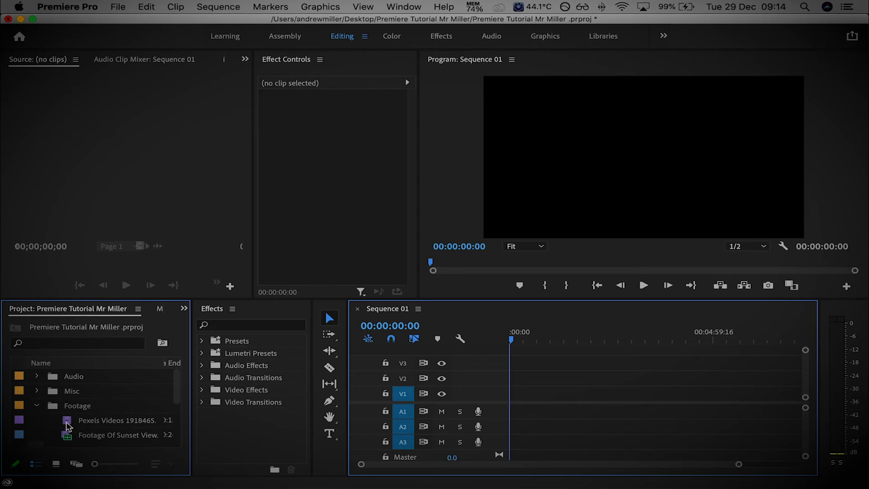
left_click(93, 423)
left_click(102, 421)
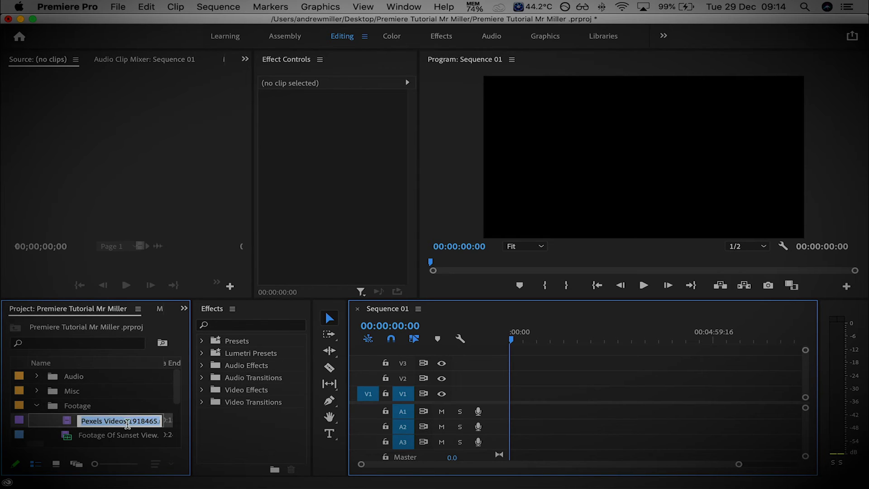
left_click(68, 424)
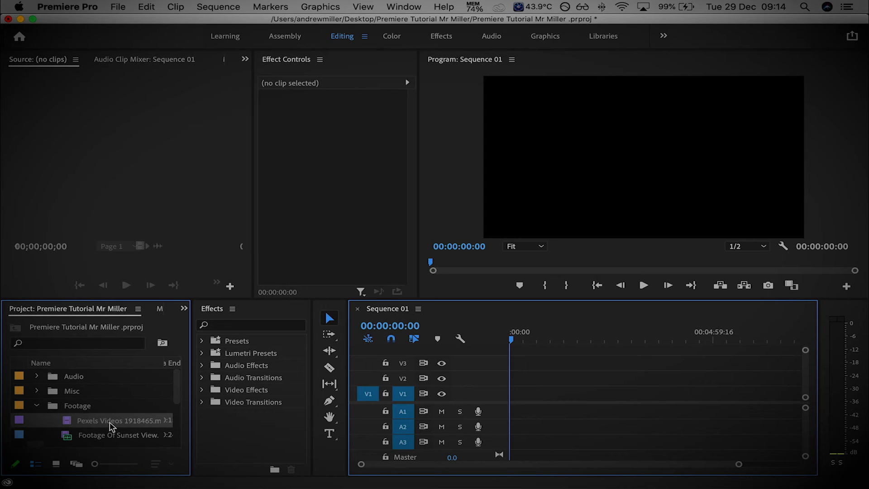
double_click(68, 421)
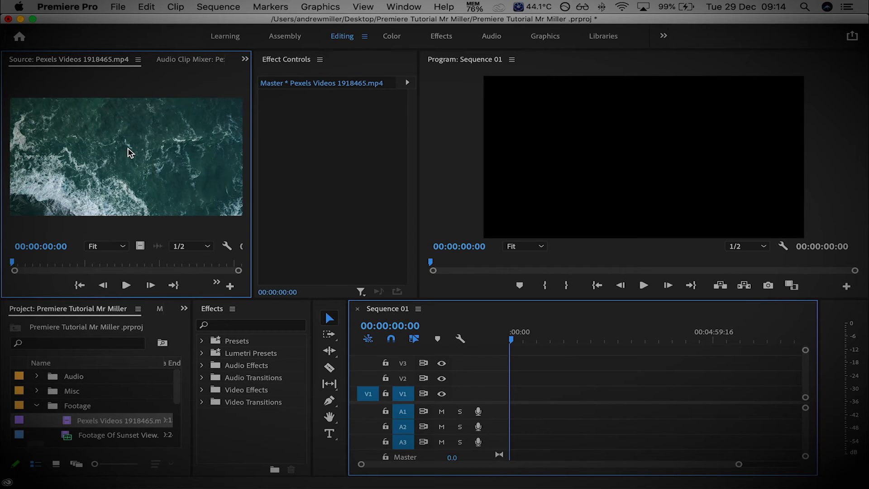
Preview the ocean clip in the Source monitor, scrub through it and return its playhead to the start
left_click(126, 285)
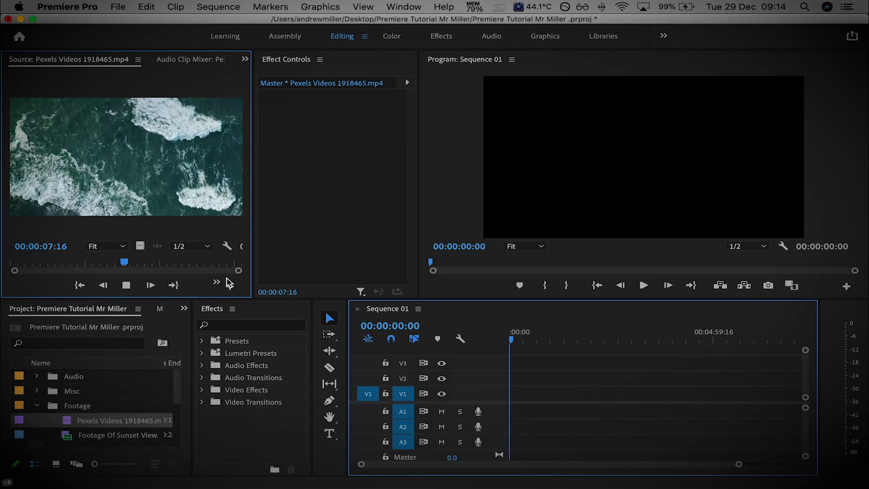
left_click(128, 286)
left_click_drag(160, 263, 119, 267)
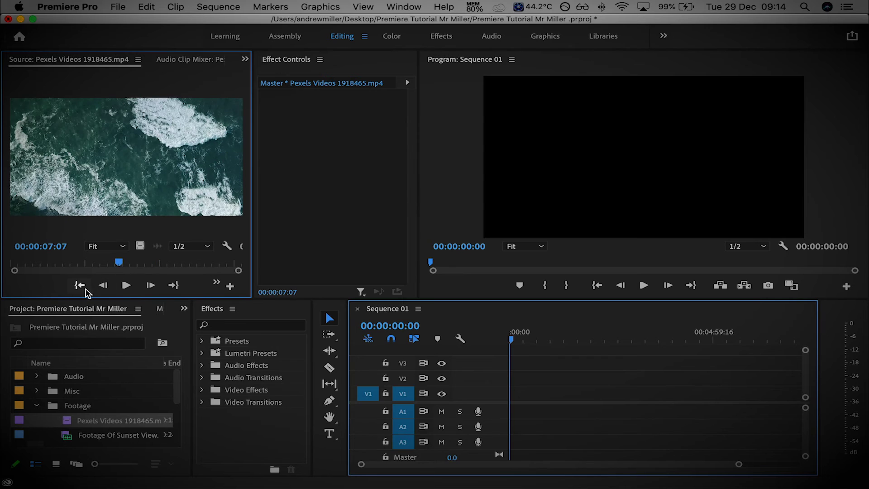
left_click_drag(121, 266, 2, 254)
Place the Pexels Videos 1918465 clip at the start of track V1, keeping the existing sequence settings
left_click(99, 420)
left_click_drag(100, 423, 515, 398)
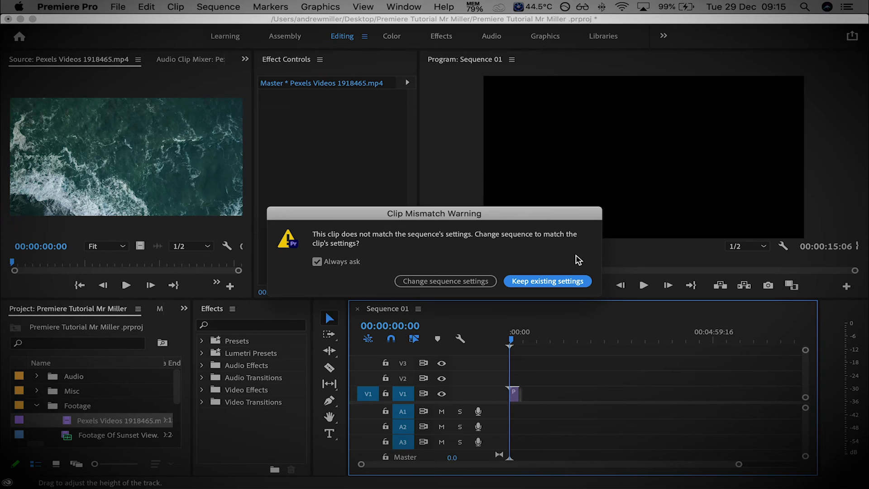
left_click(552, 285)
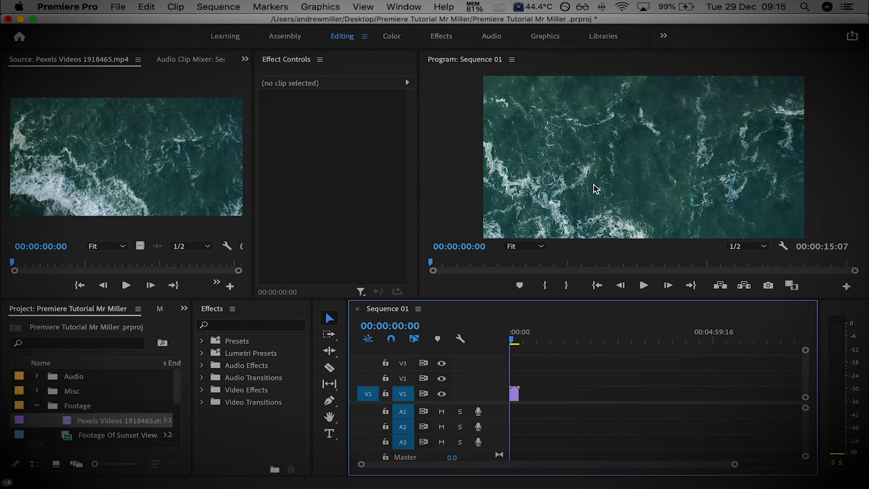
Check the image size of the Pexels Videos 1918465 clip in its properties and close the properties window
right_click(68, 422)
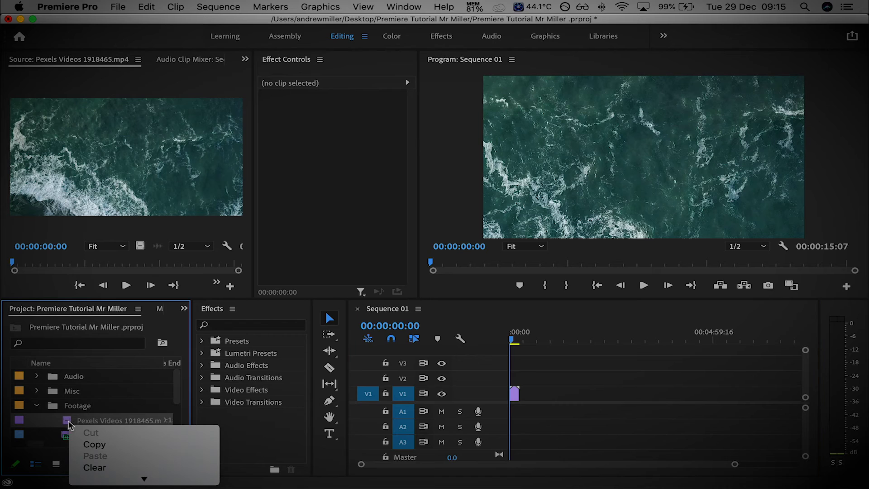
scroll(127, 437, "down", 10)
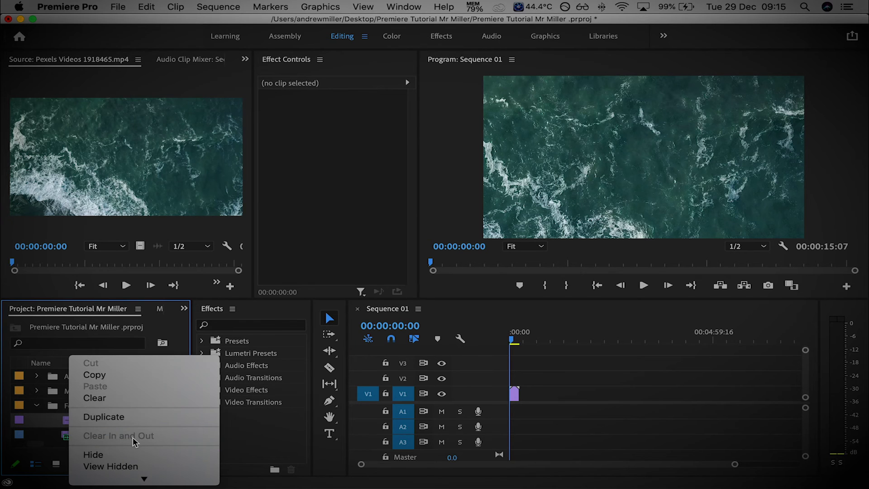
scroll(134, 442, "down", 5)
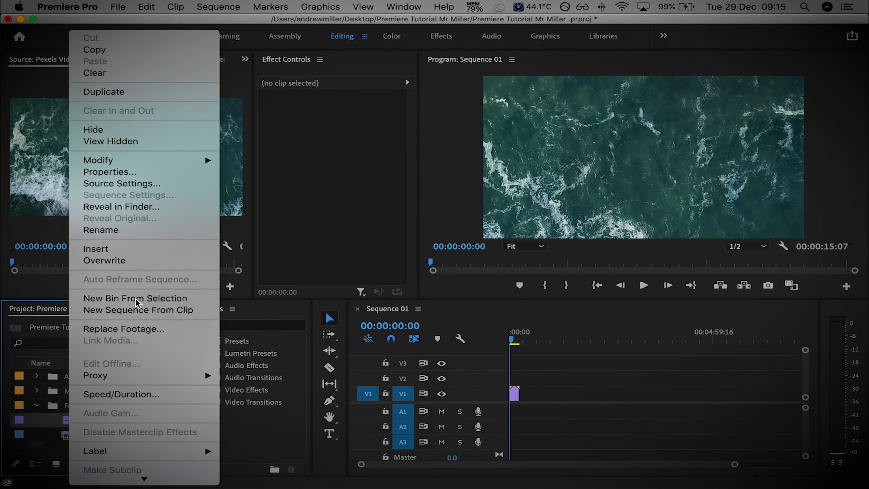
left_click(137, 171)
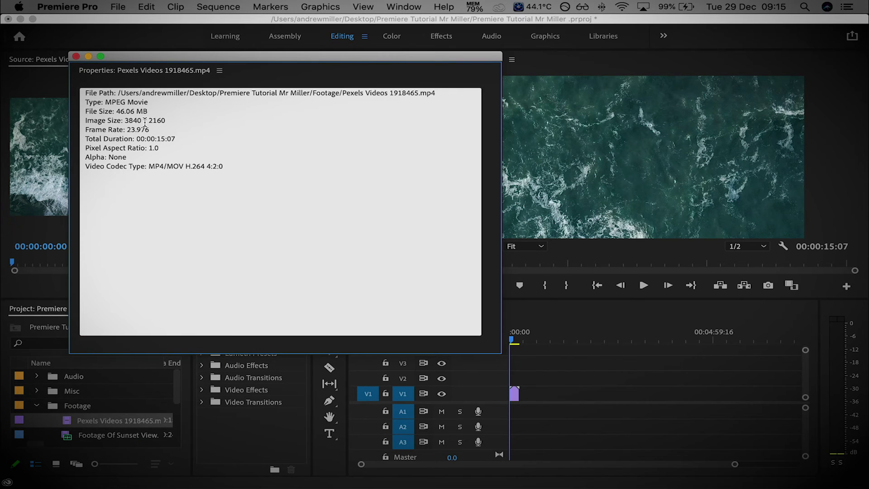
left_click_drag(166, 119, 128, 121)
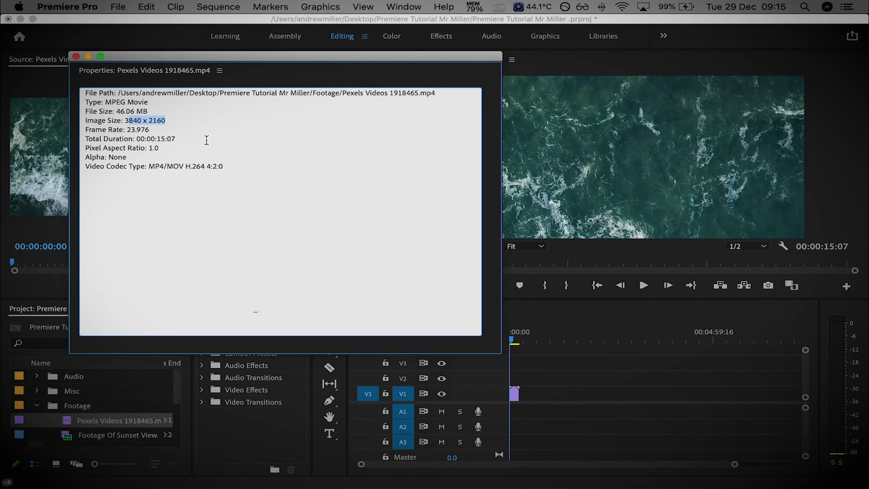
left_click(159, 120)
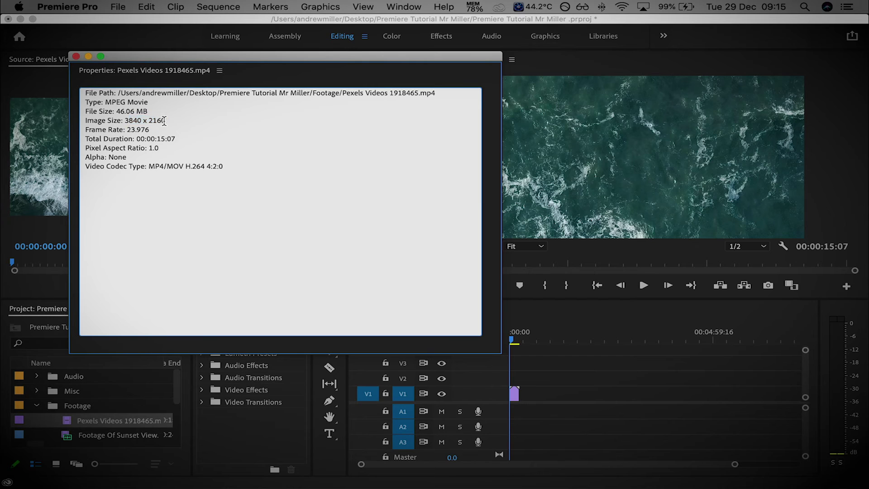
left_click(76, 57)
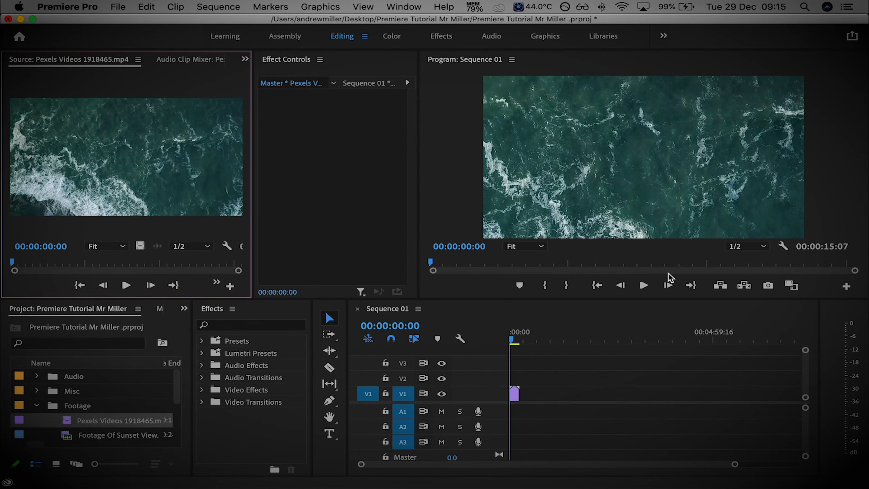
left_click(575, 382)
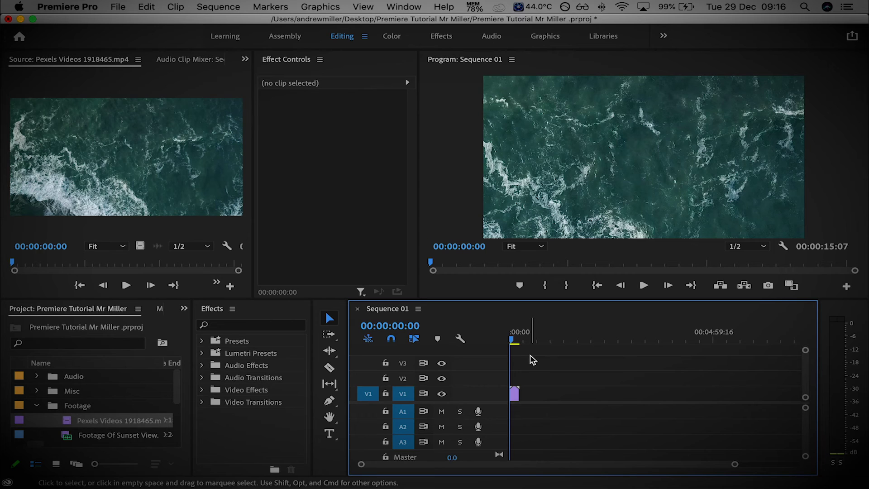
Scale the Pexels Videos 1918465 clip on track V1 to the sequence's frame size and deselect it
right_click(514, 396)
scroll(595, 423, "down", 5)
scroll(596, 423, "down", 5)
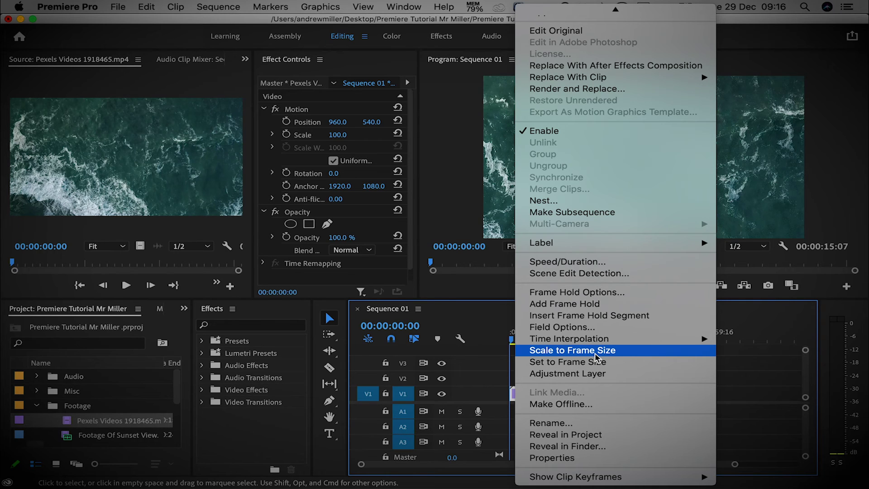
left_click(595, 354)
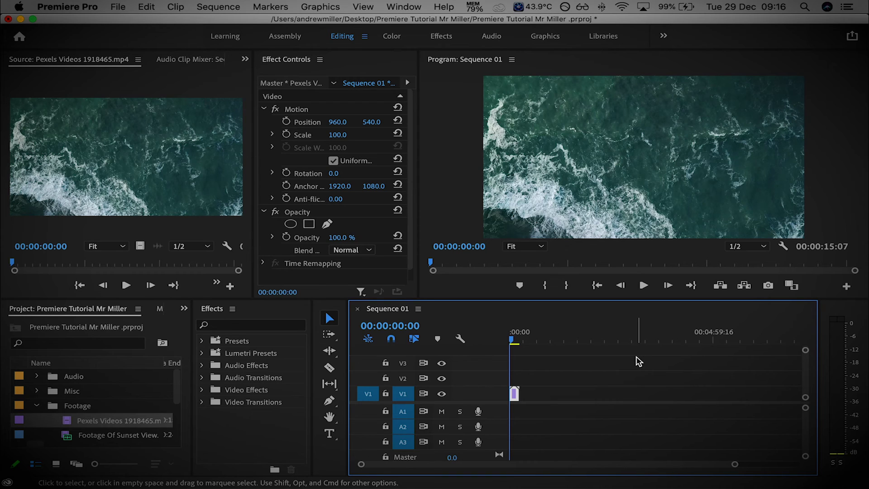
left_click(577, 376)
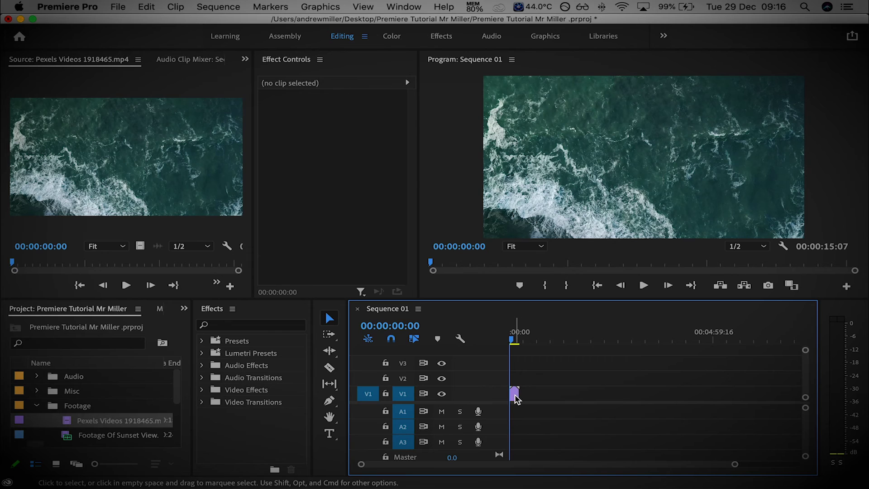
Try enlarging the ocean clip on track V1 to a Motion scale of 173 and undo the change
left_click(514, 395)
left_click(263, 110)
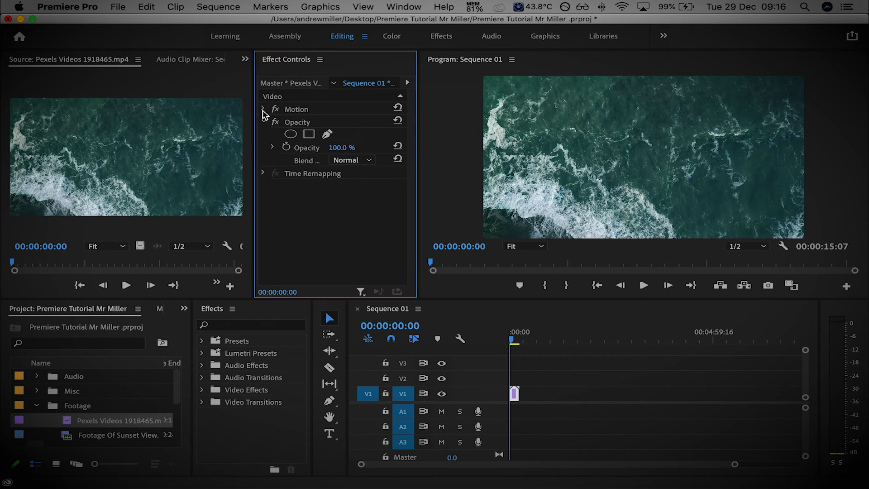
left_click(263, 109)
mouse_move(339, 136)
left_mouse_down()
mouse_move(317, 136)
mouse_move(376, 136)
mouse_move(348, 135)
left_mouse_up()
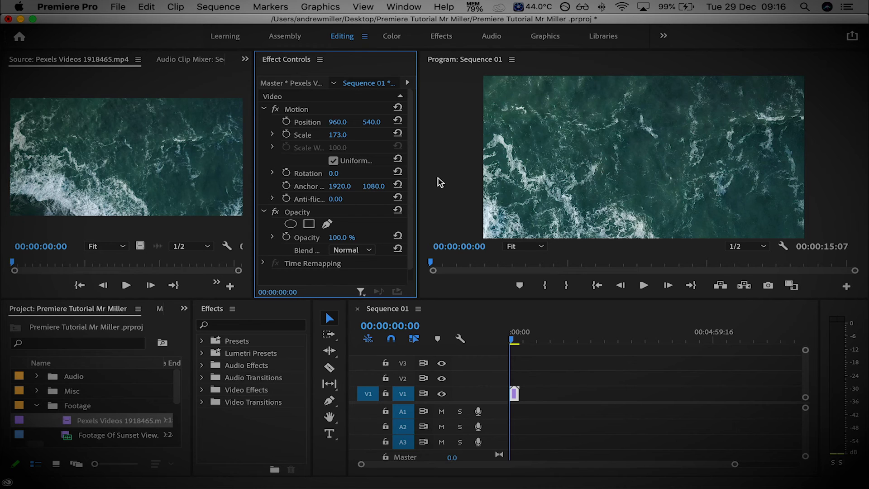
key("super+z")
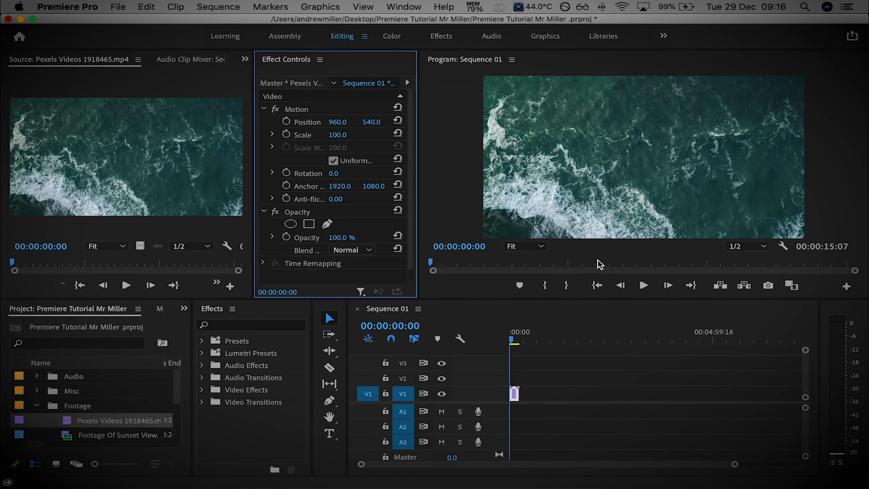
Save the project and adjust the timeline zoom until the ocean clip on track V1 fills most of the view
key("super+s")
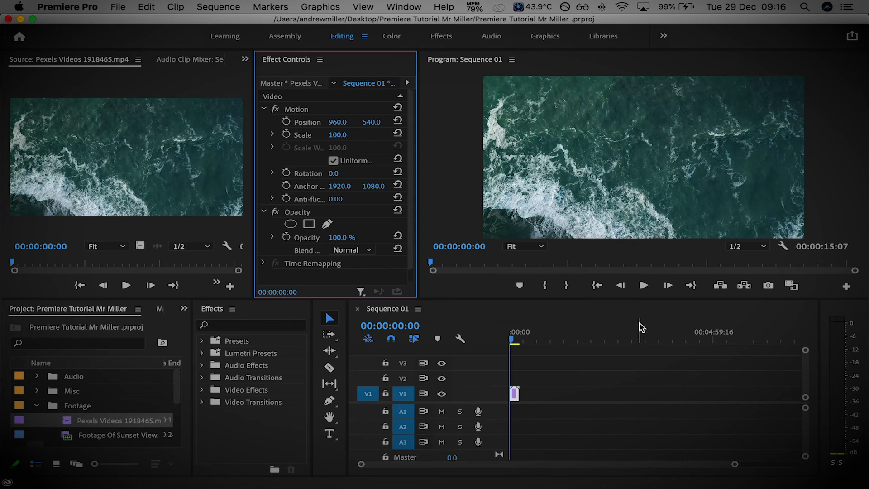
left_click(513, 344)
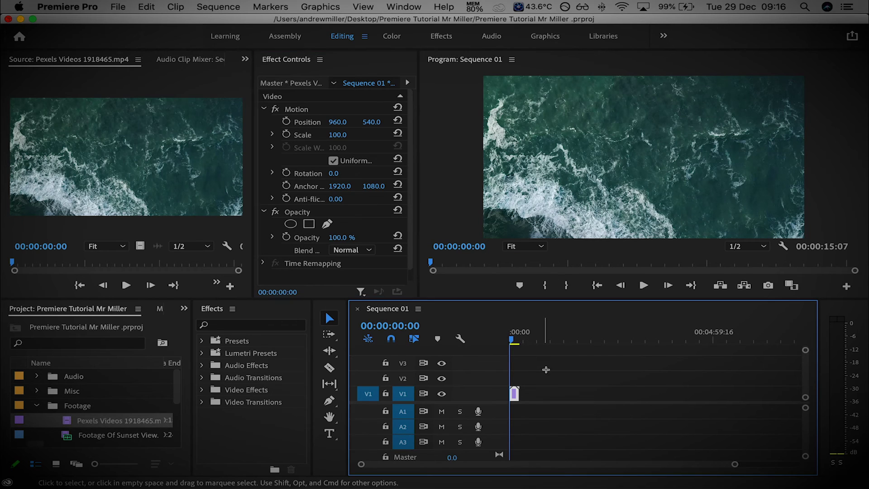
mouse_move(510, 341)
left_mouse_down()
mouse_move(536, 343)
mouse_move(506, 343)
left_mouse_up()
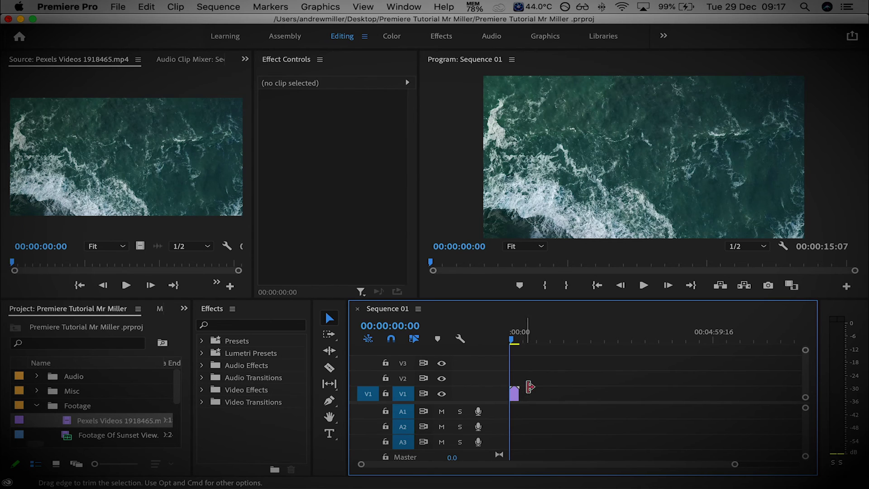
key("equal")
key("equal")
key("equal")
key("equal")
key("equal")
key("equal")
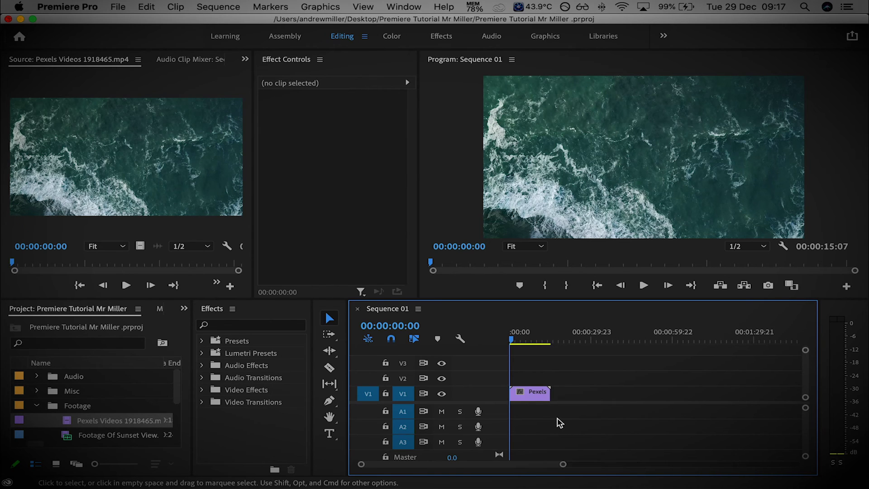
key("minus")
key("minus")
key("minus")
key("minus")
key("minus")
key("minus")
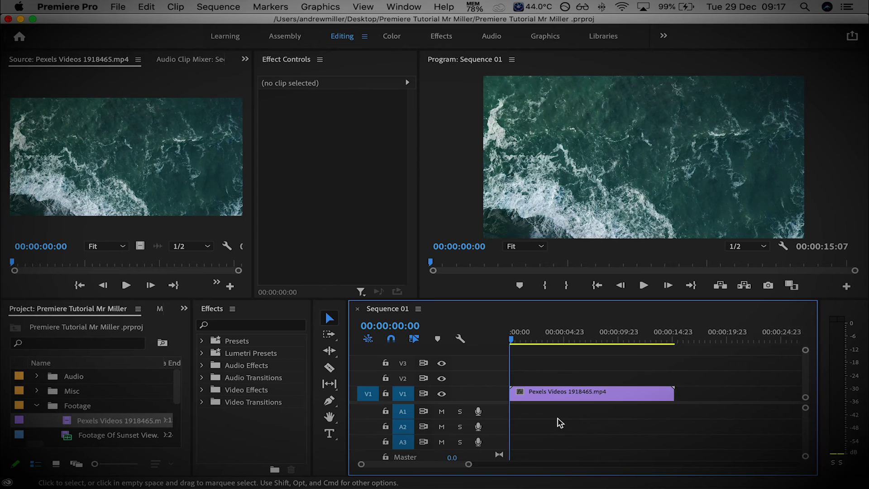
left_click_drag(637, 470, 584, 467)
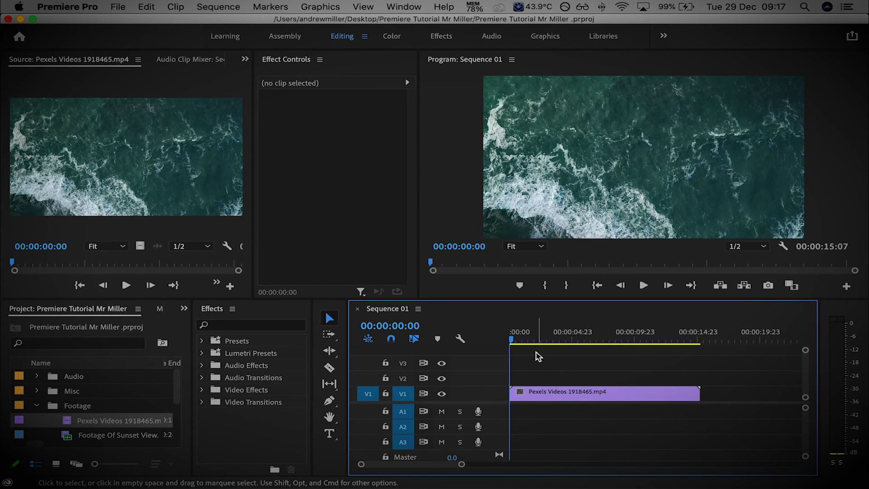
Play the sequence from the start and scrub through the ocean clip to its end
mouse_move(513, 342)
left_mouse_down()
mouse_move(704, 345)
mouse_move(699, 373)
mouse_move(587, 342)
mouse_move(510, 343)
left_mouse_up()
left_click(643, 285)
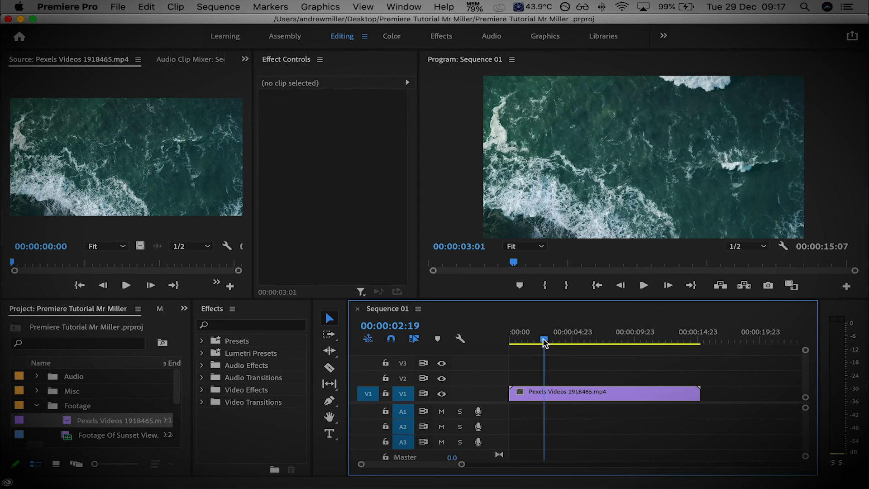
left_click(592, 340)
left_click_drag(593, 342, 701, 344)
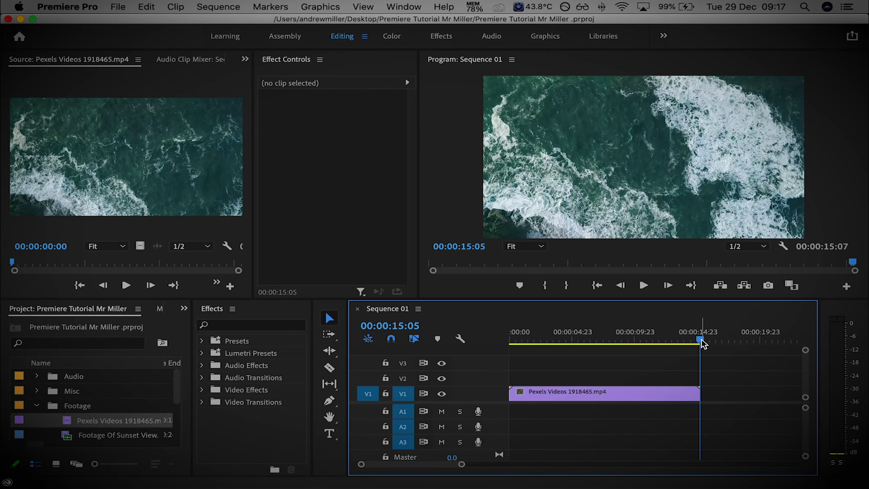
left_click_drag(702, 344, 679, 340)
Place the sequence playhead at exactly 00:00:10:00 by entering the timecode
left_click(393, 328)
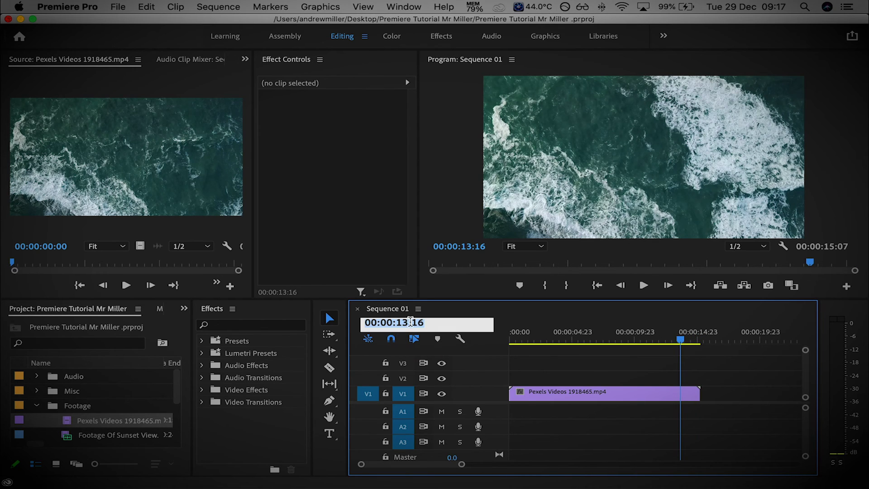
key("BackSpace")
type("0")
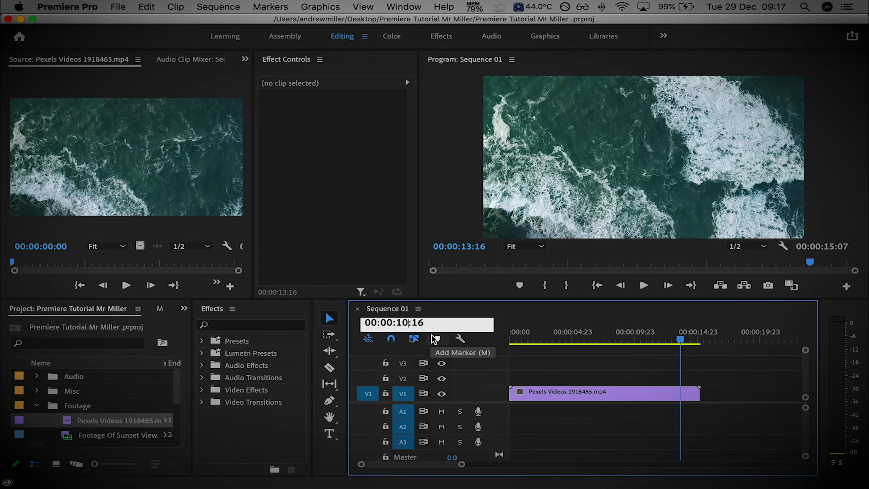
type("0")
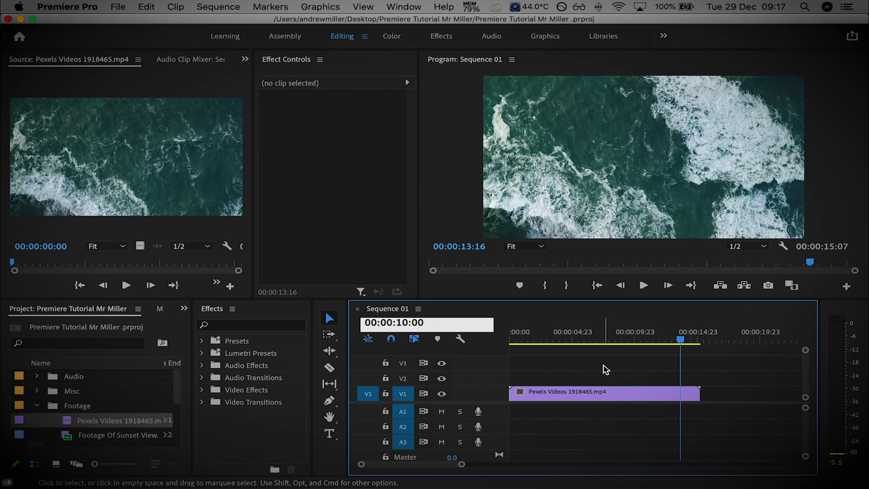
key("Return")
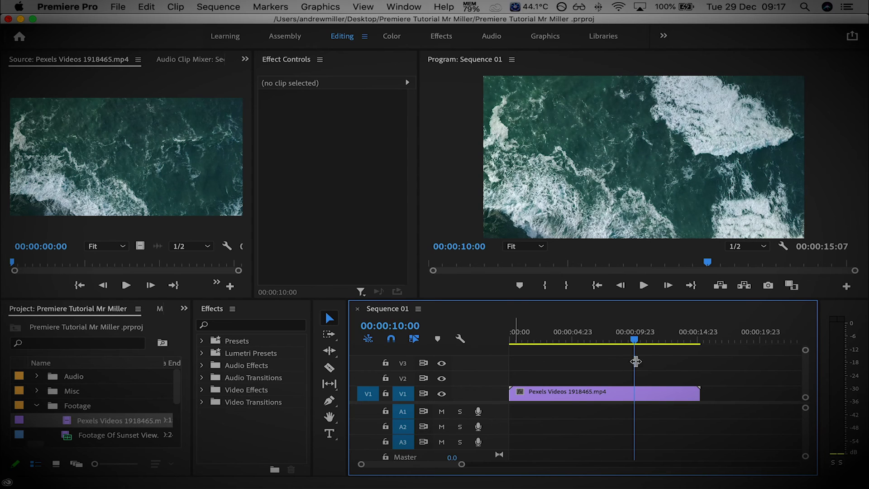
scroll(457, 405, "right", 1)
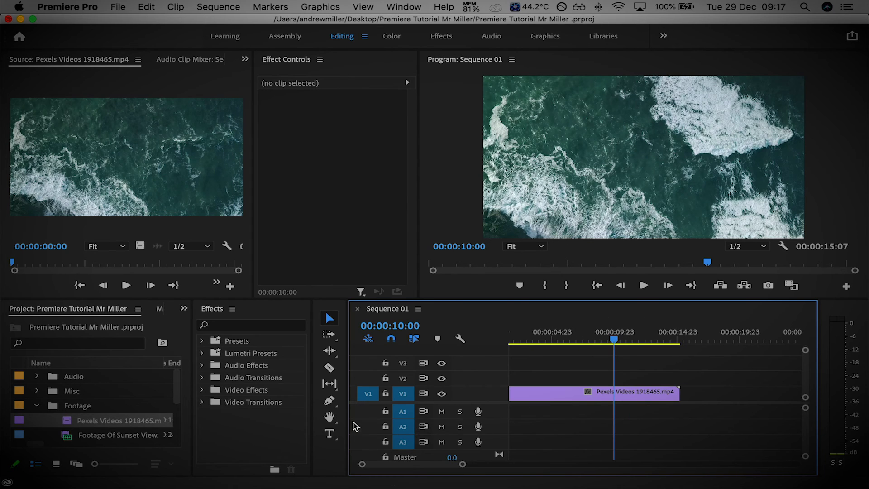
Try splitting the ocean clip at 00:00:10:00 with the Razor tool and deleting the remainder, and undo both edits
left_click(330, 368)
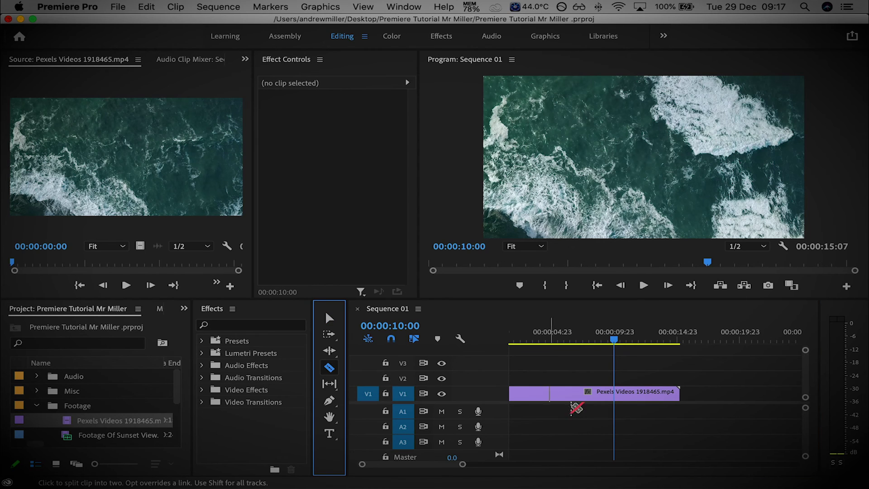
left_click(616, 394)
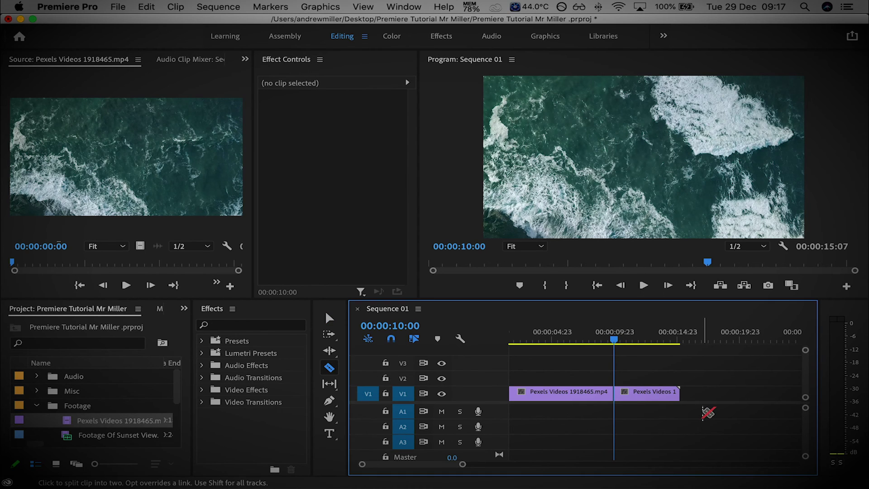
left_click(329, 319)
left_click(653, 391)
key("Delete")
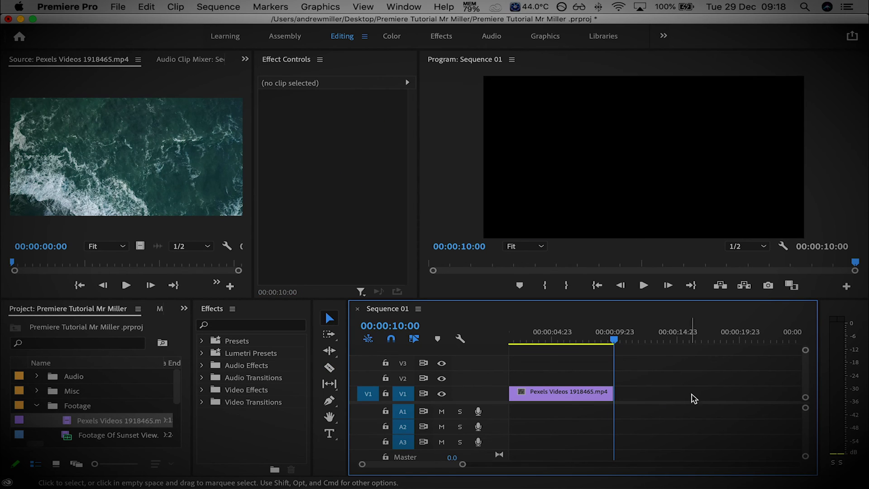
key("super+z")
key("super+z")
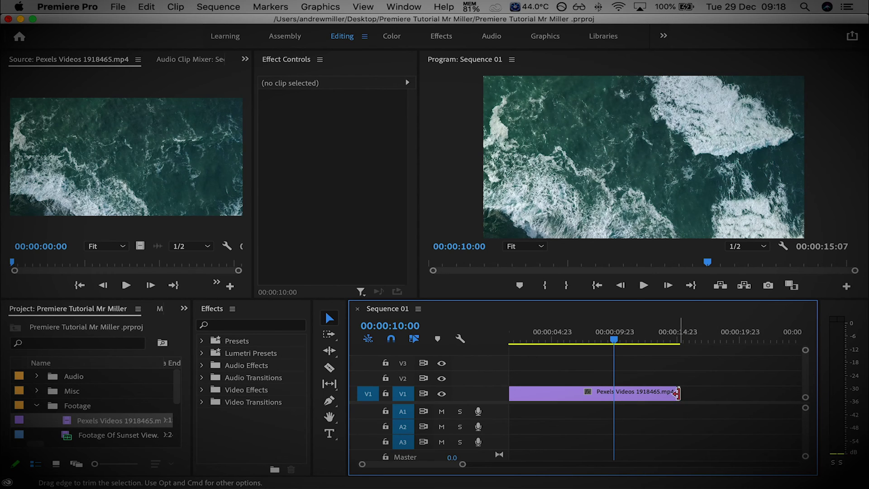
Trim the end of the ocean clip on track V1 back to 00:00:10:00 and return the playhead to the start
left_click_drag(678, 395, 614, 394)
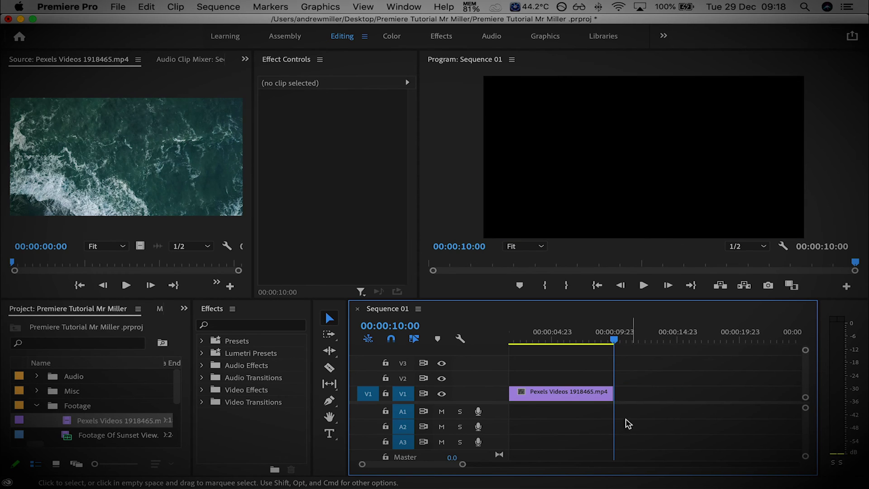
left_click_drag(435, 465, 417, 467)
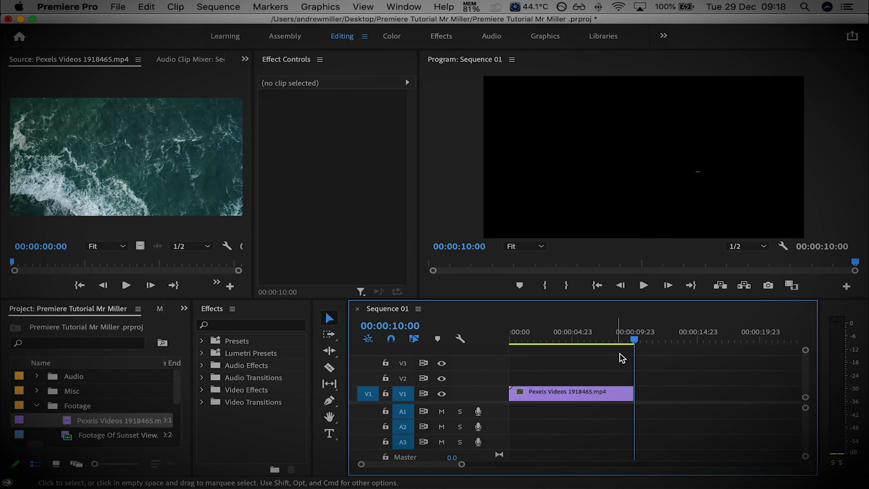
left_click_drag(634, 340, 500, 344)
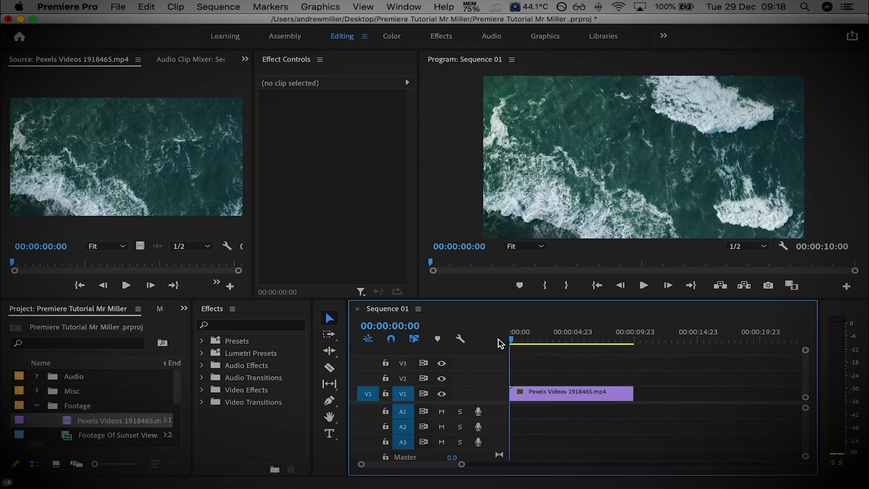
Collapse the Footage bin and place the Yah Yah music file from the Audio bin at the start of track A1
left_click(36, 407)
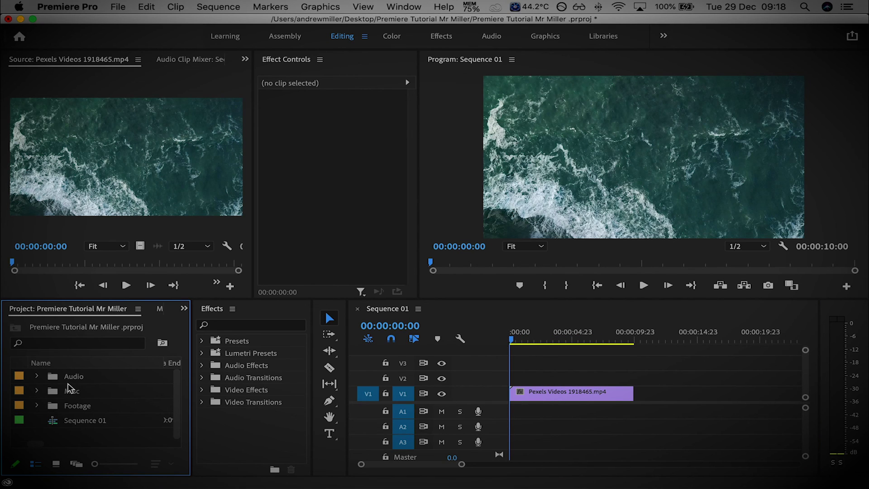
left_click(37, 376)
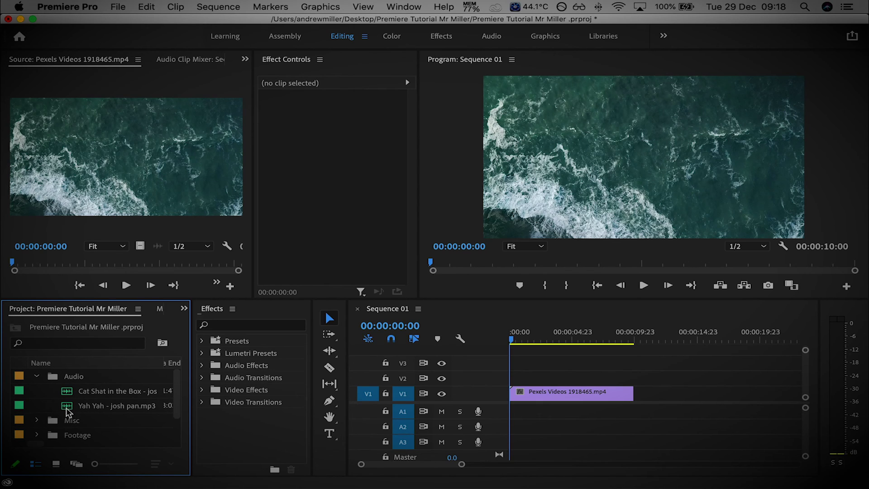
left_click_drag(67, 410, 511, 413)
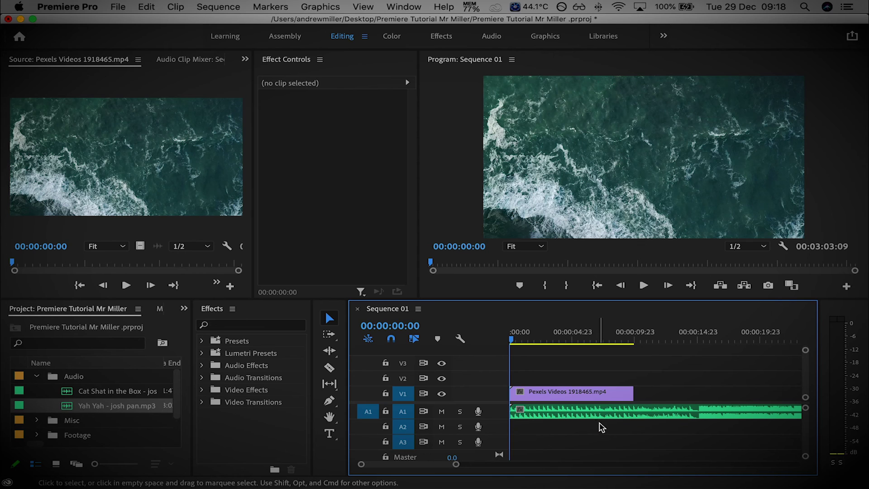
Play the ocean clip with the music from the sequence start and return the playhead to the beginning
left_click_drag(530, 345, 501, 343)
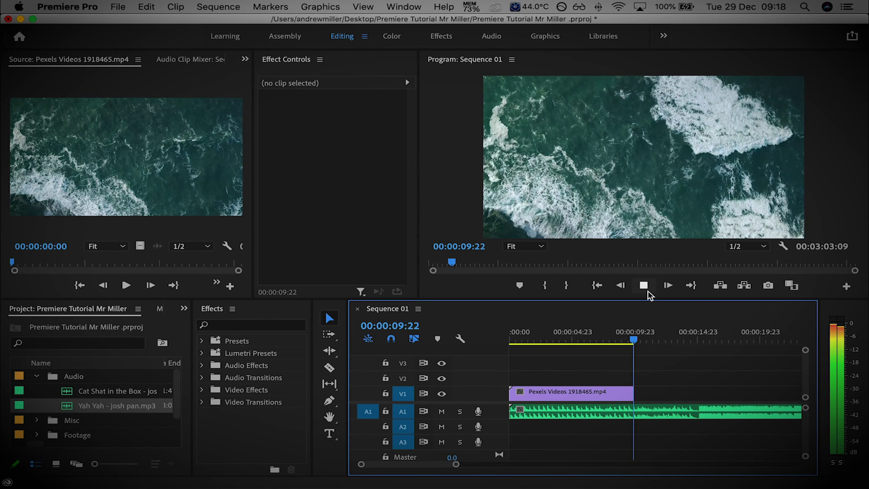
left_click(644, 288)
left_click_drag(639, 340, 450, 360)
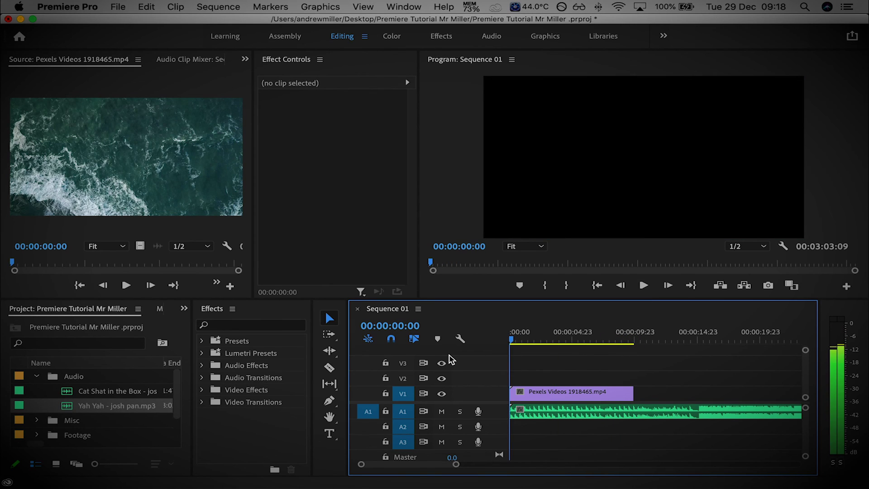
Switch from the Audio bin to the Footage bin and play the Footage Of Sunset View clip in the Source monitor
left_click(37, 376)
left_click(37, 405)
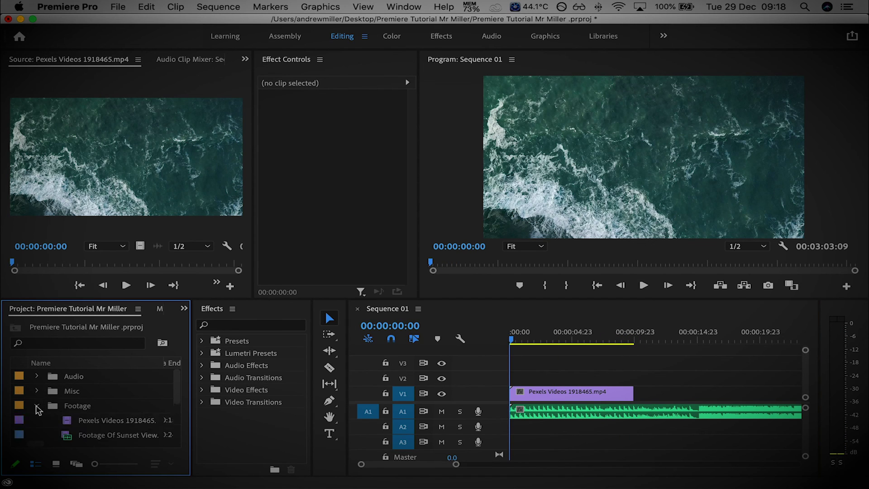
scroll(107, 428, "down", 2)
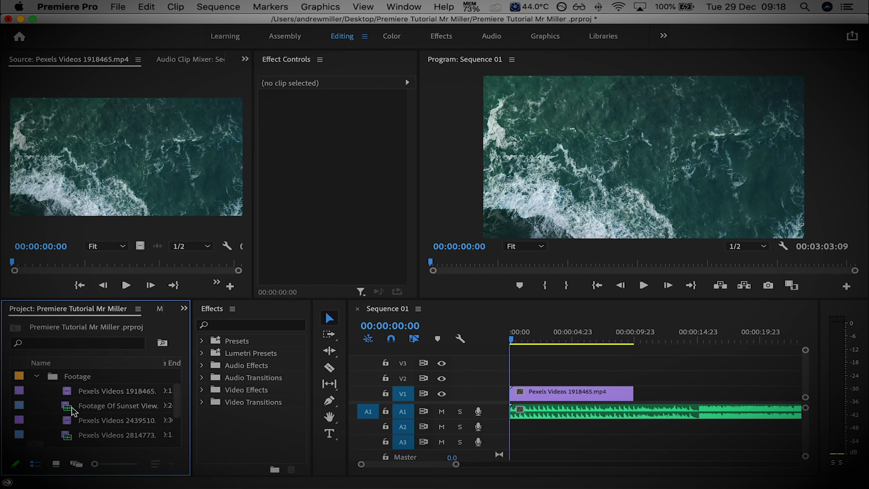
double_click(111, 407)
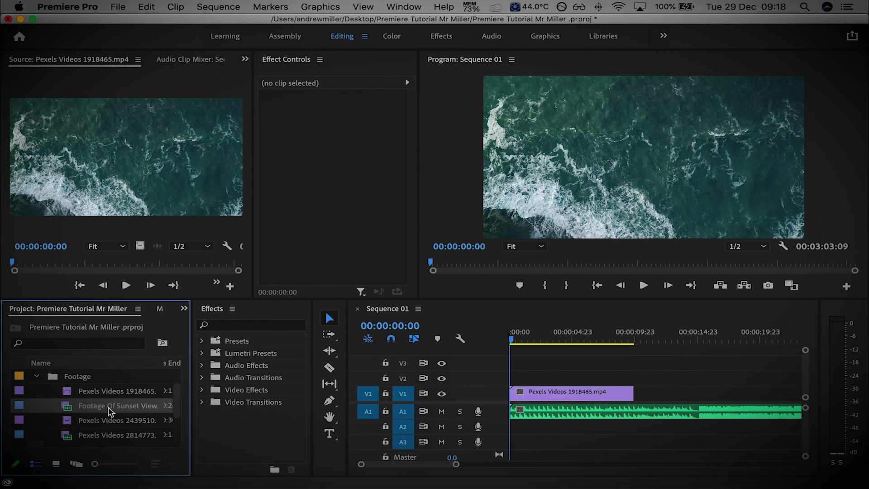
left_click(126, 285)
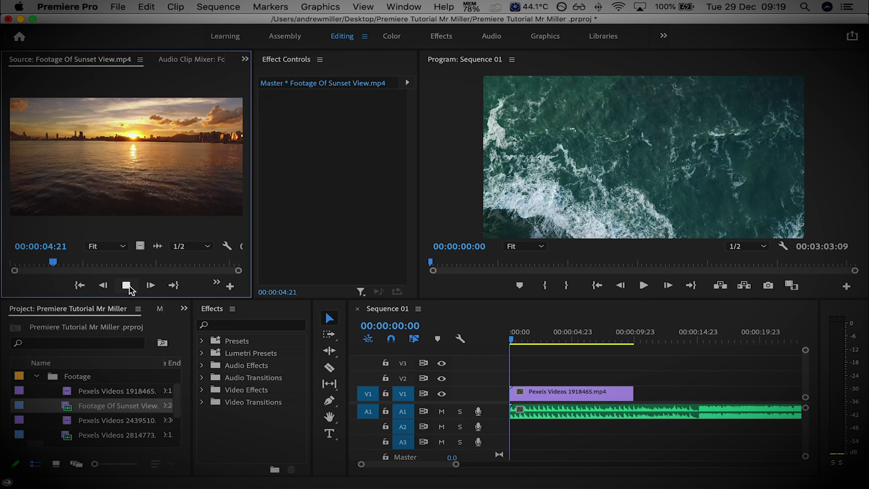
Stop the sunset clip's preview and return the Source monitor to the clip's start
key("space")
key("Home")
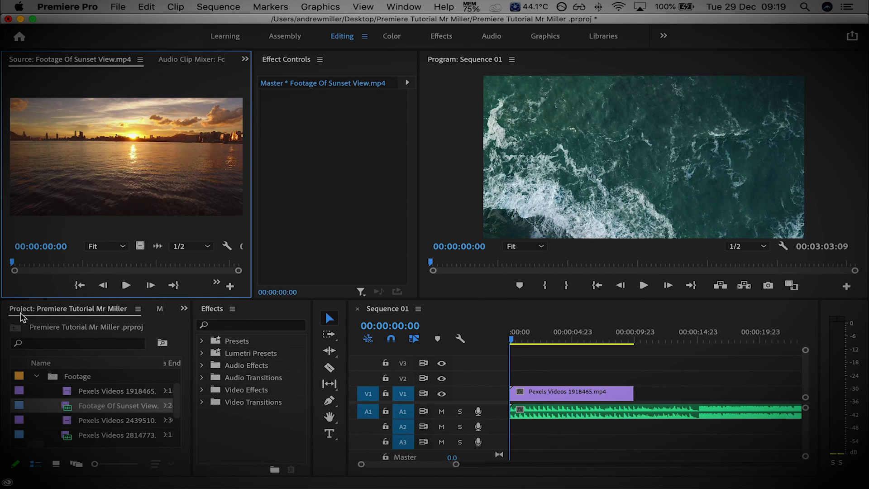
Try placing the sunset clip after the ocean clip on V1 and moving its audio to A2, and undo both edits
scroll(73, 376, "up", 2)
left_click_drag(73, 438, 636, 391)
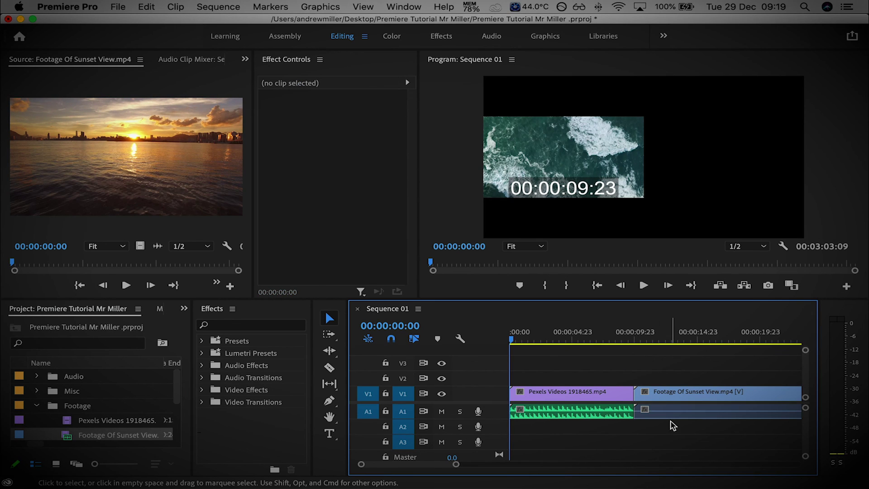
left_click_drag(675, 419, 681, 429)
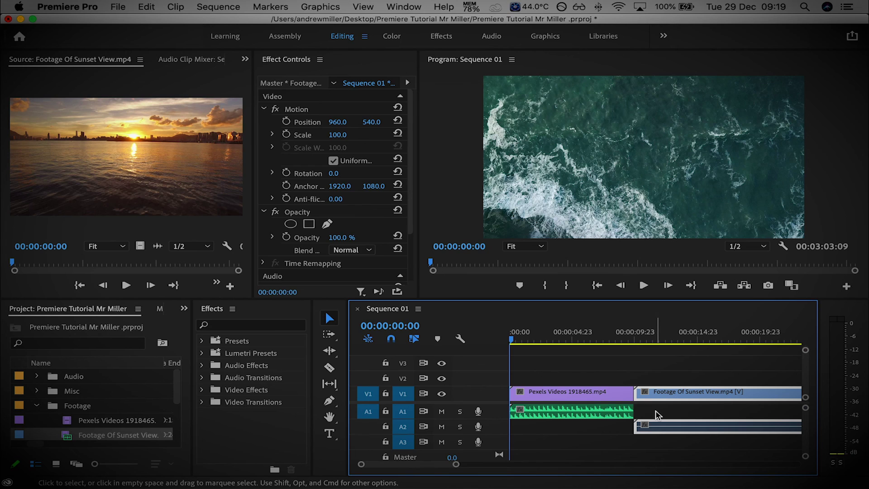
key("super+z")
key("super+z")
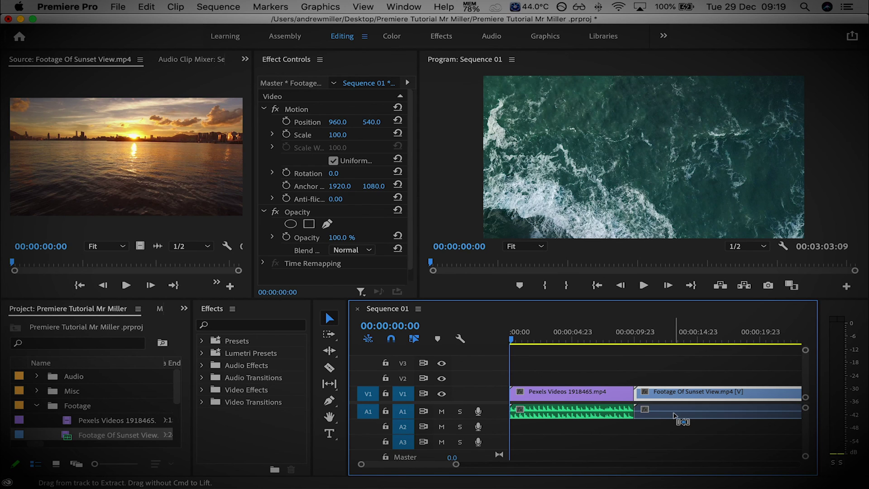
Place the sunset clip on V2 and A2, starting where the ocean clip ends, so the music stays intact
left_click_drag(77, 441, 634, 384)
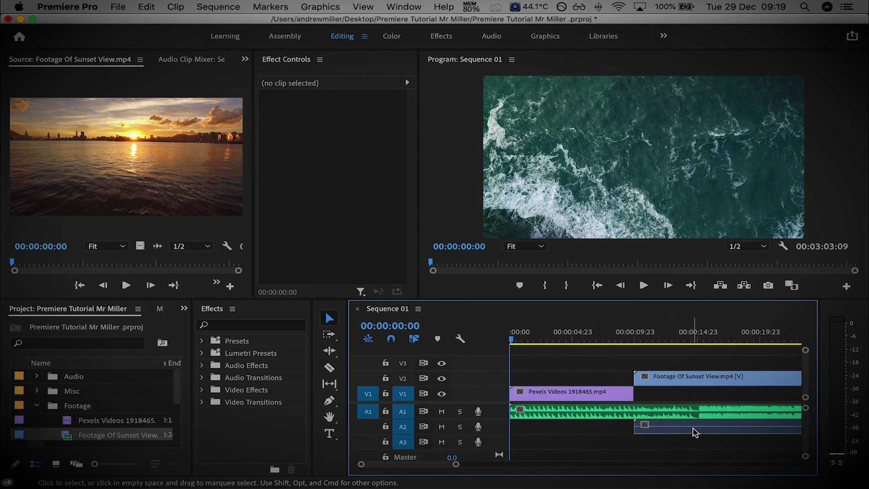
Try unlinking the sunset clip, deleting its A2 audio and lowering the video to V1, and undo these edits
right_click(765, 382)
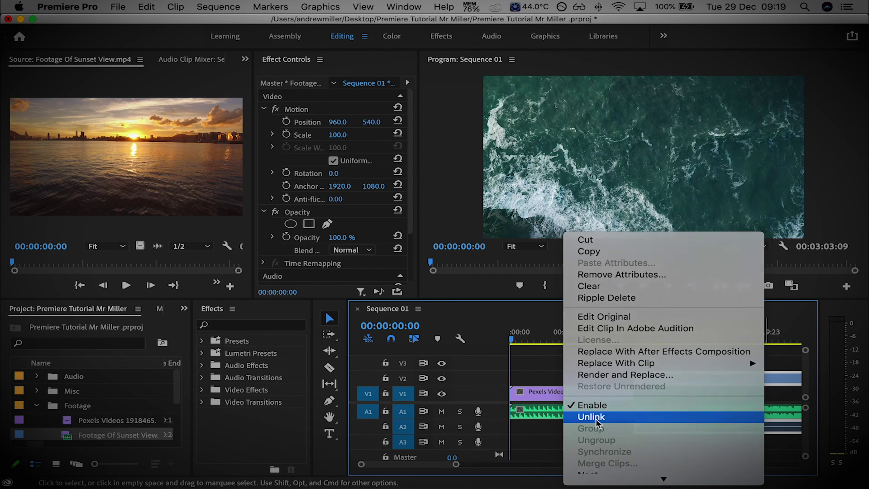
left_click(596, 417)
left_click(697, 447)
left_click(689, 433)
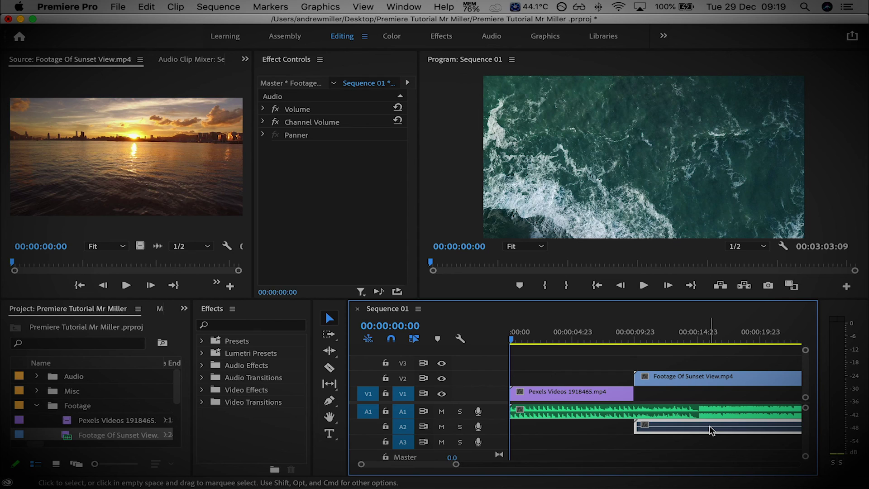
key("Delete")
left_click_drag(693, 378, 694, 390)
key("super+z")
key("super+z")
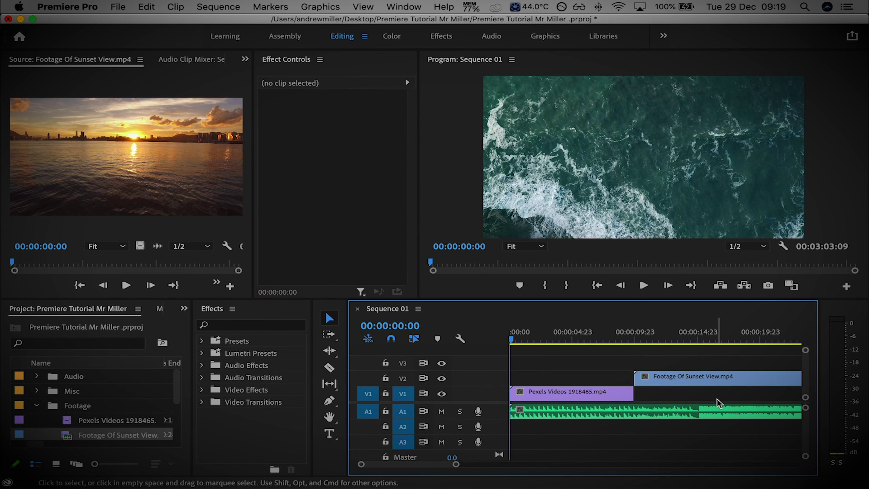
key("super+z")
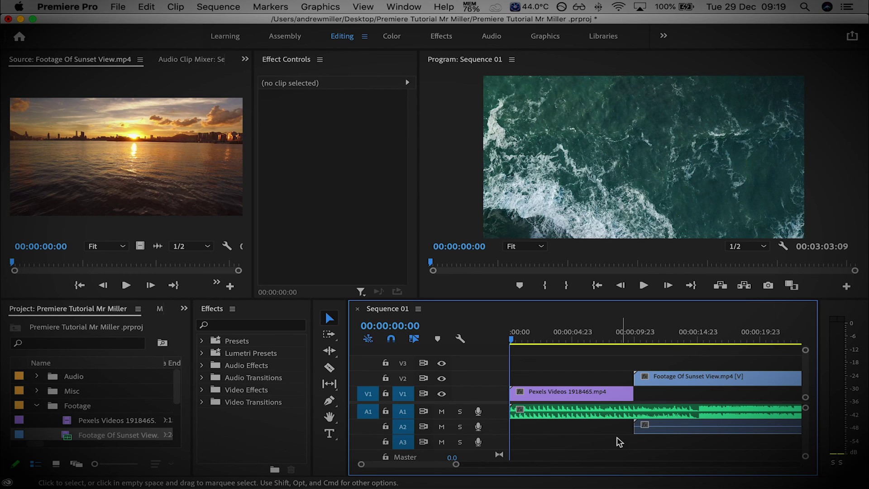
Unlink the sunset clip, delete its audio from A2 and move its video down to V1 directly after the ocean clip
left_click(713, 382)
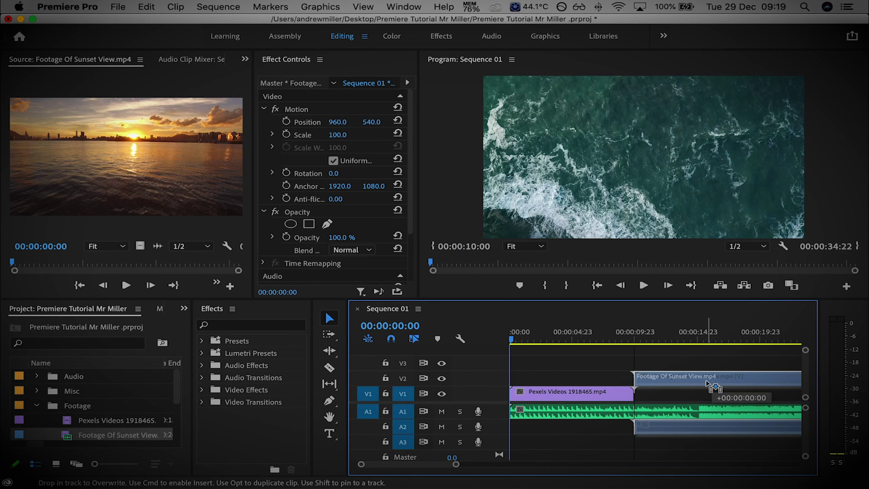
right_click(702, 382)
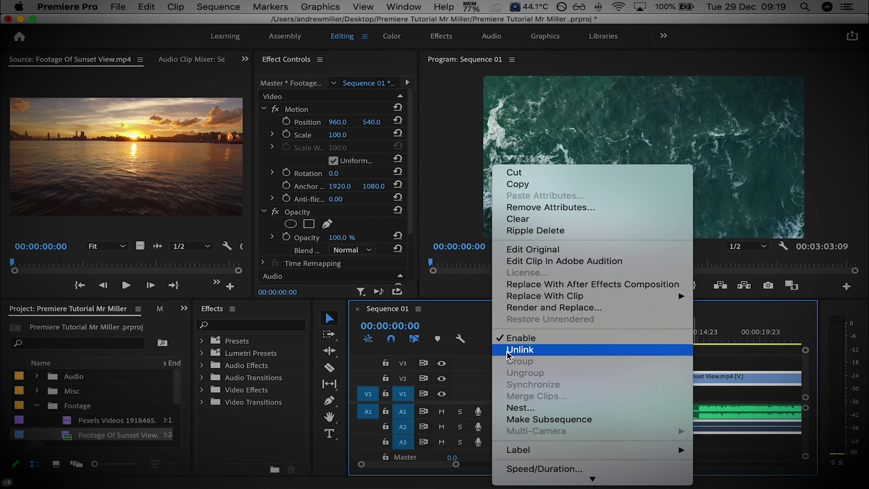
left_click(507, 349)
left_click(702, 429)
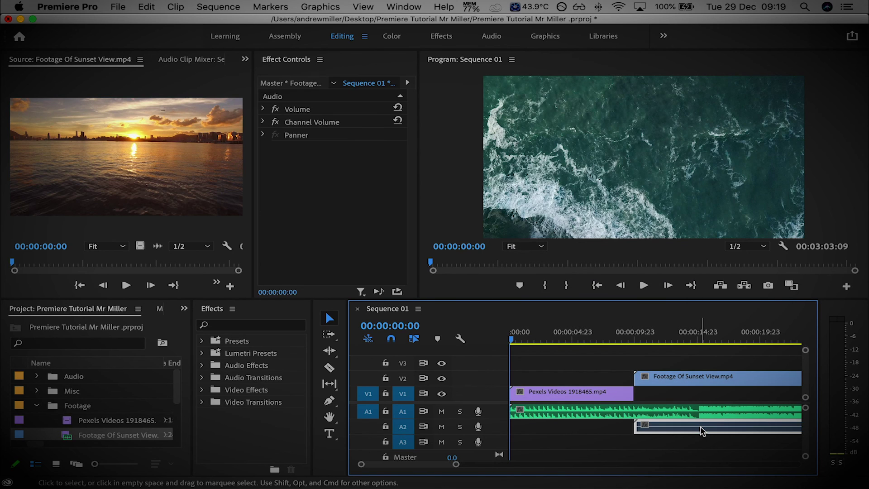
key("Delete")
left_click_drag(718, 379, 719, 392)
Play across the cut between the ocean and sunset clips, return the playhead to 00:00:09:10 and collapse the Footage bin
left_click(614, 339)
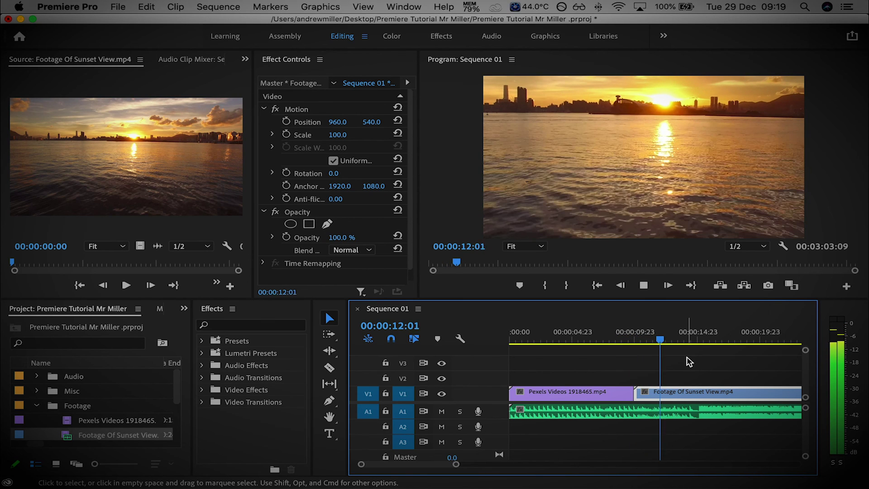
key("space")
left_click(634, 341)
left_click_drag(634, 340, 627, 340)
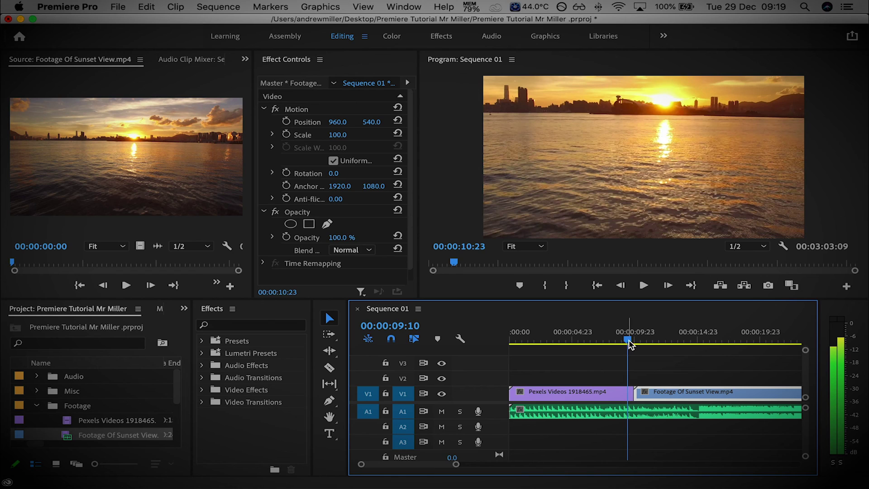
left_click(38, 406)
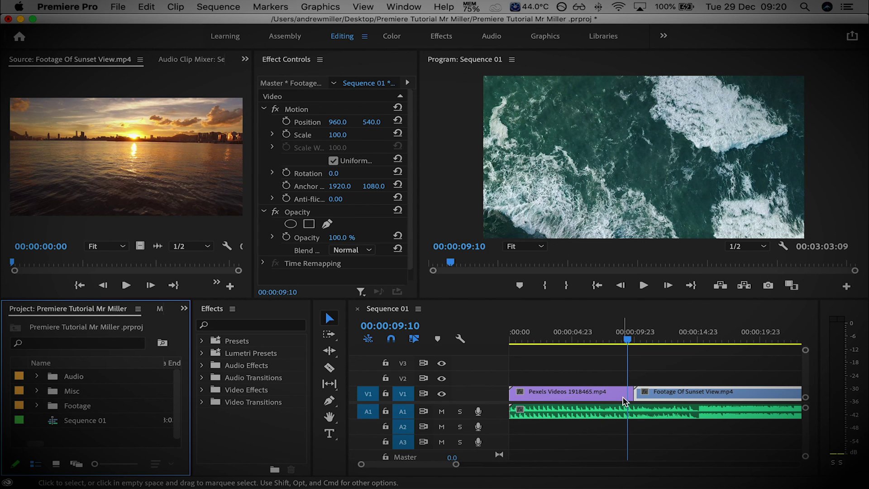
mouse_move(625, 340)
left_mouse_down()
mouse_move(636, 339)
mouse_move(629, 343)
left_mouse_up()
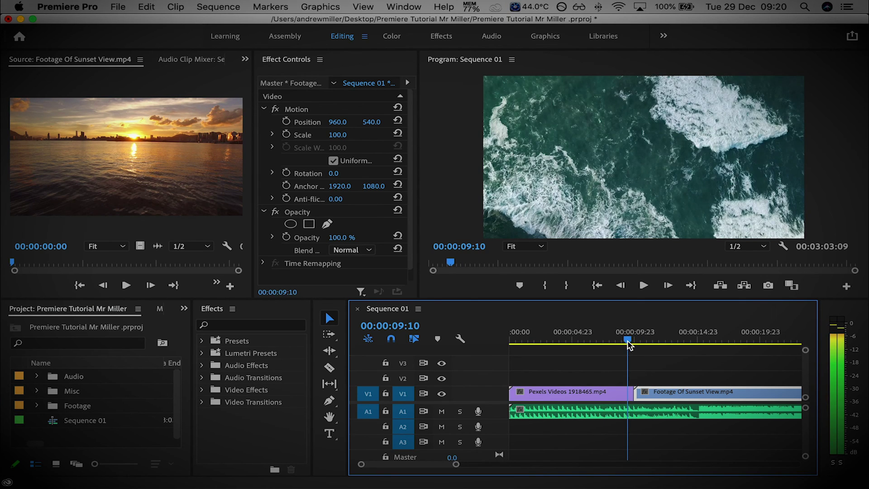
Trim the end of the sunset clip on V1 back to about 00:00:20:00 and return the playhead to the sequence start
key("minus")
left_click(658, 366)
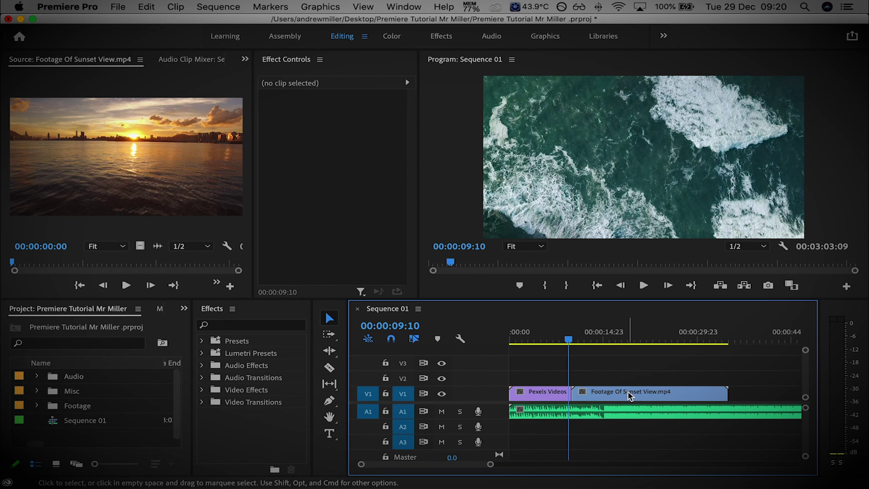
left_click_drag(637, 392, 561, 396)
left_click_drag(658, 378, 632, 430)
left_click(597, 365)
left_click_drag(569, 340, 470, 345)
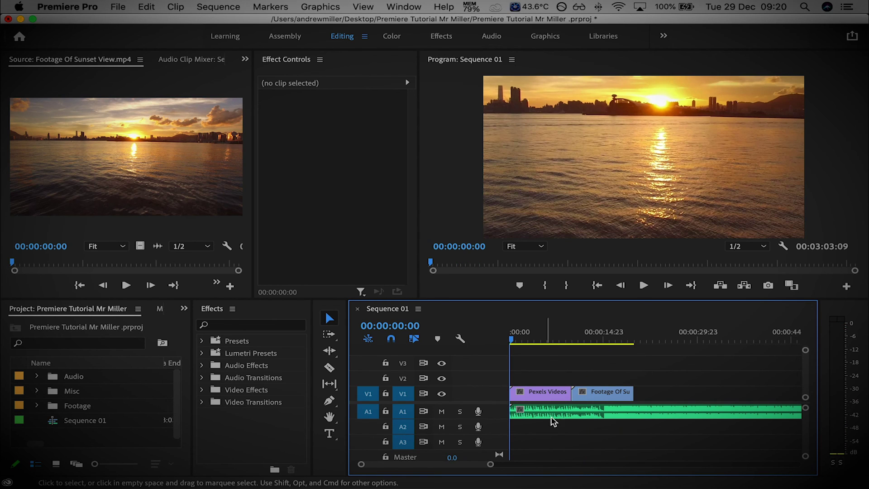